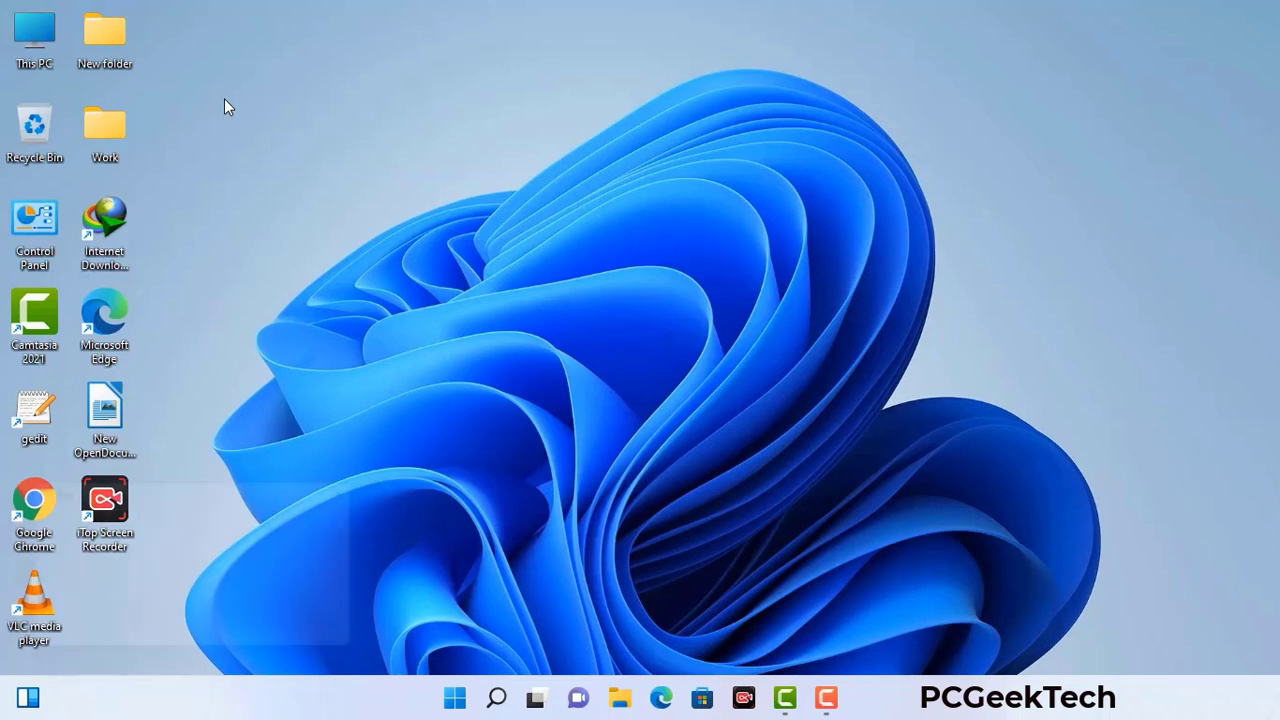
Bring up the Run dialog with the msconfig command, centred on screen.
key("super+r")
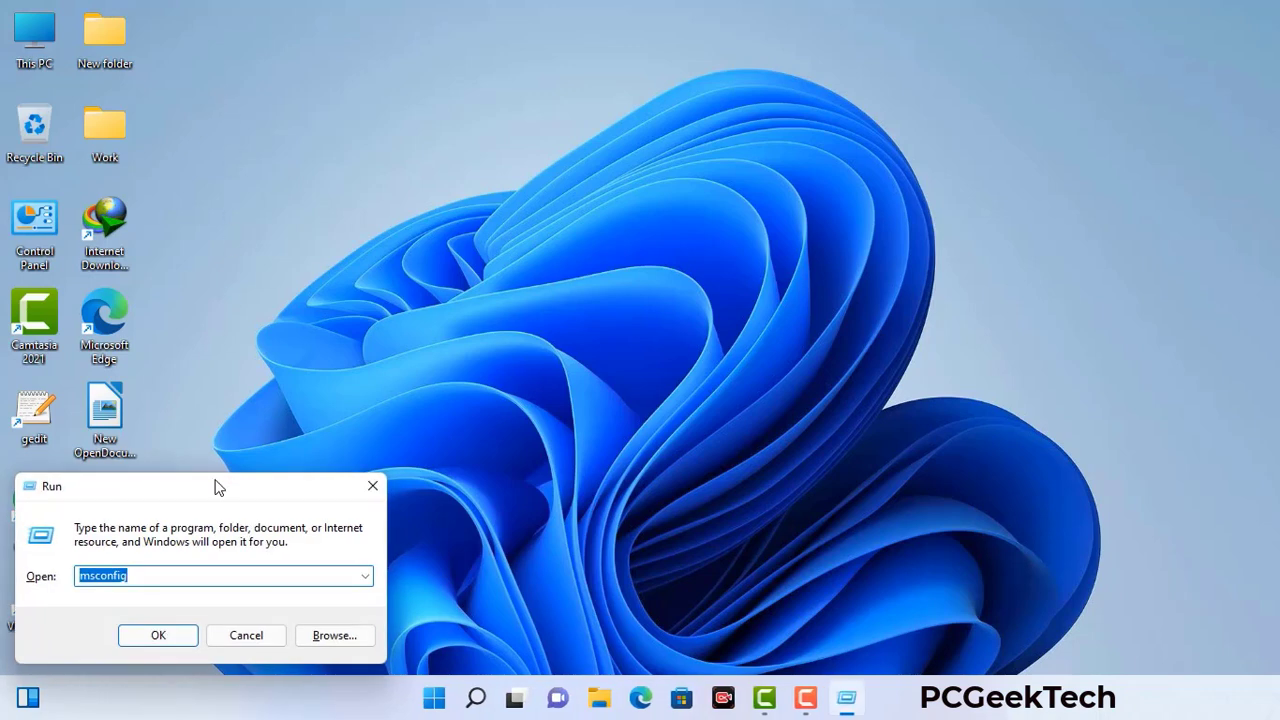
left_click_drag(217, 489, 563, 160)
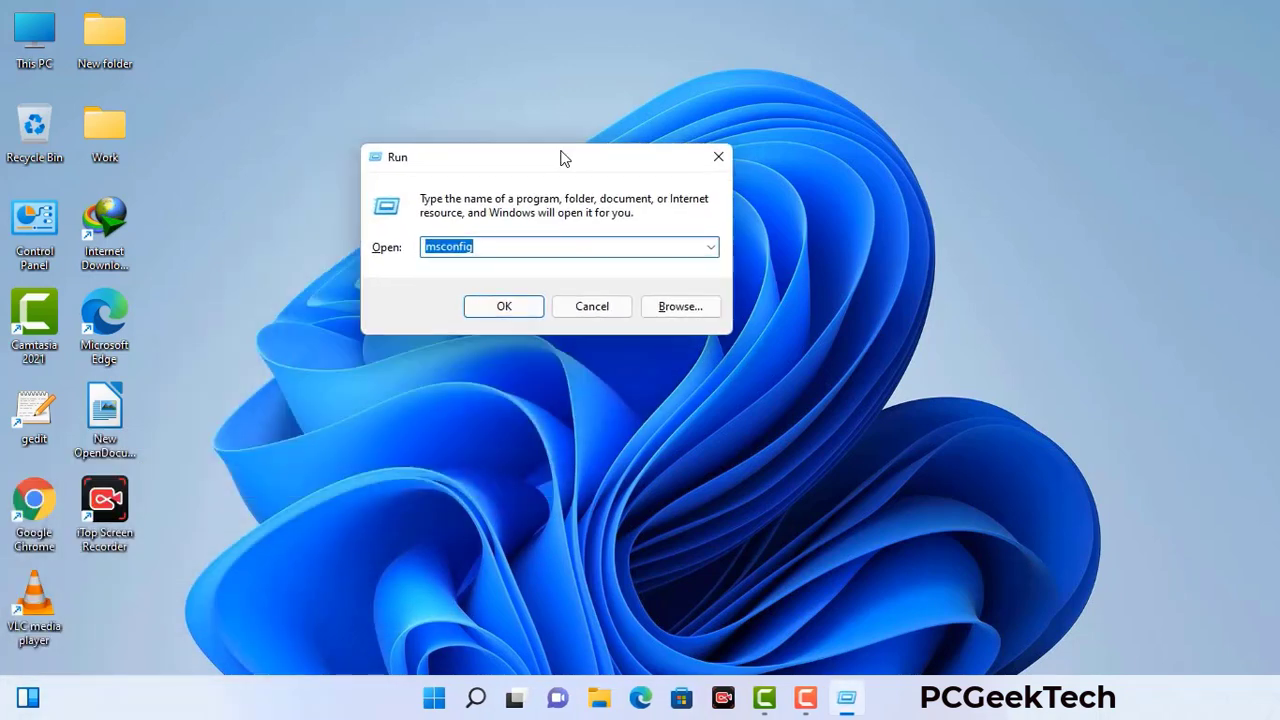
left_click(509, 250)
Enable Safe boot with the Network option on msconfig's Boot tab, apply it, and restart.
left_click(498, 307)
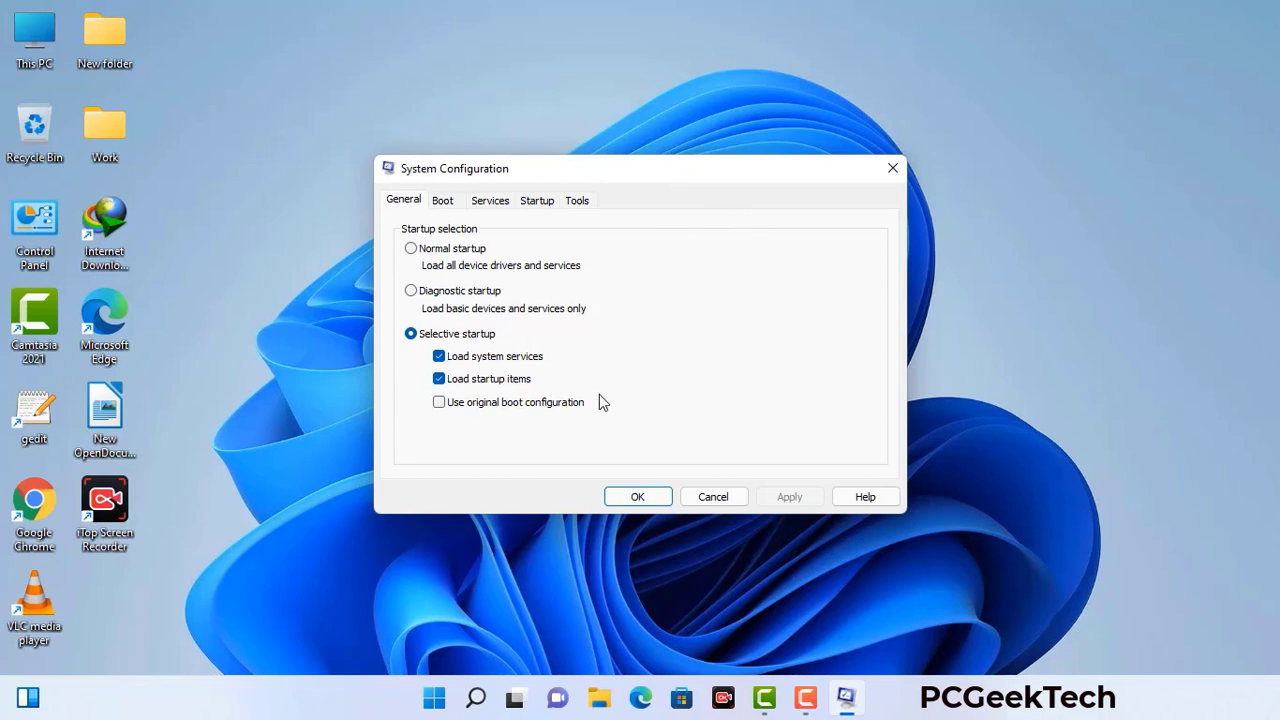
left_click(444, 202)
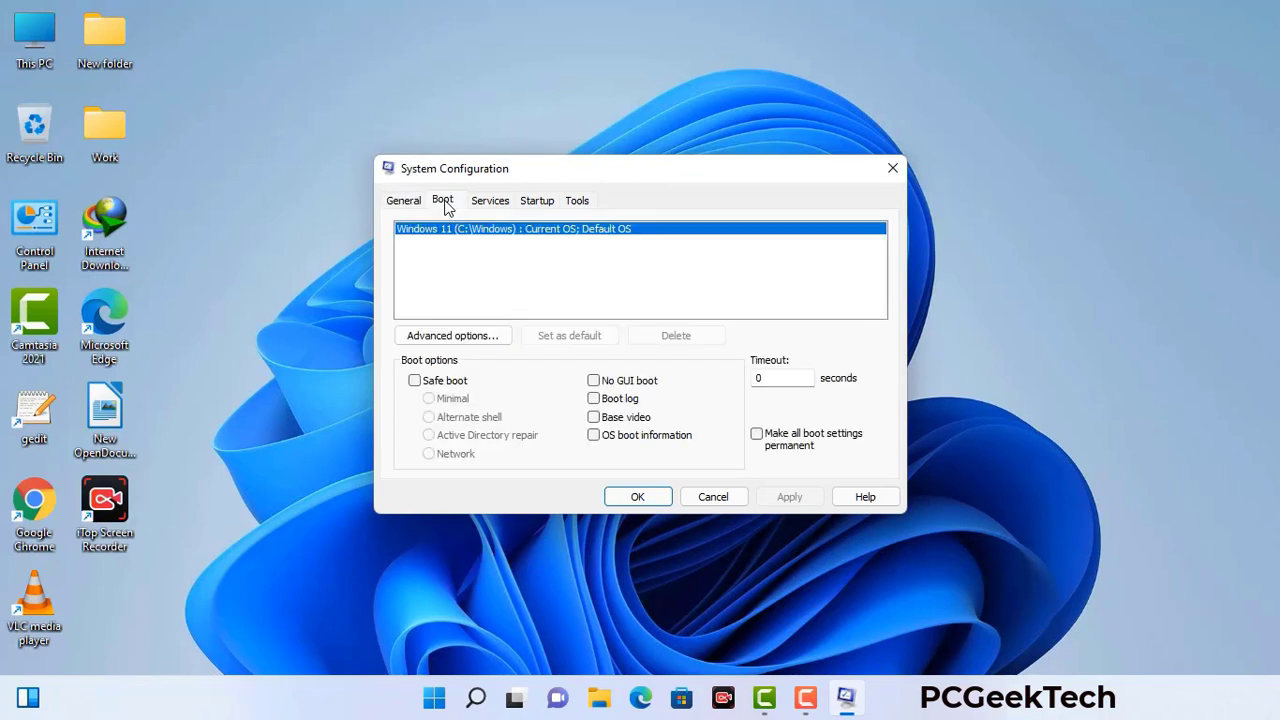
left_click(414, 381)
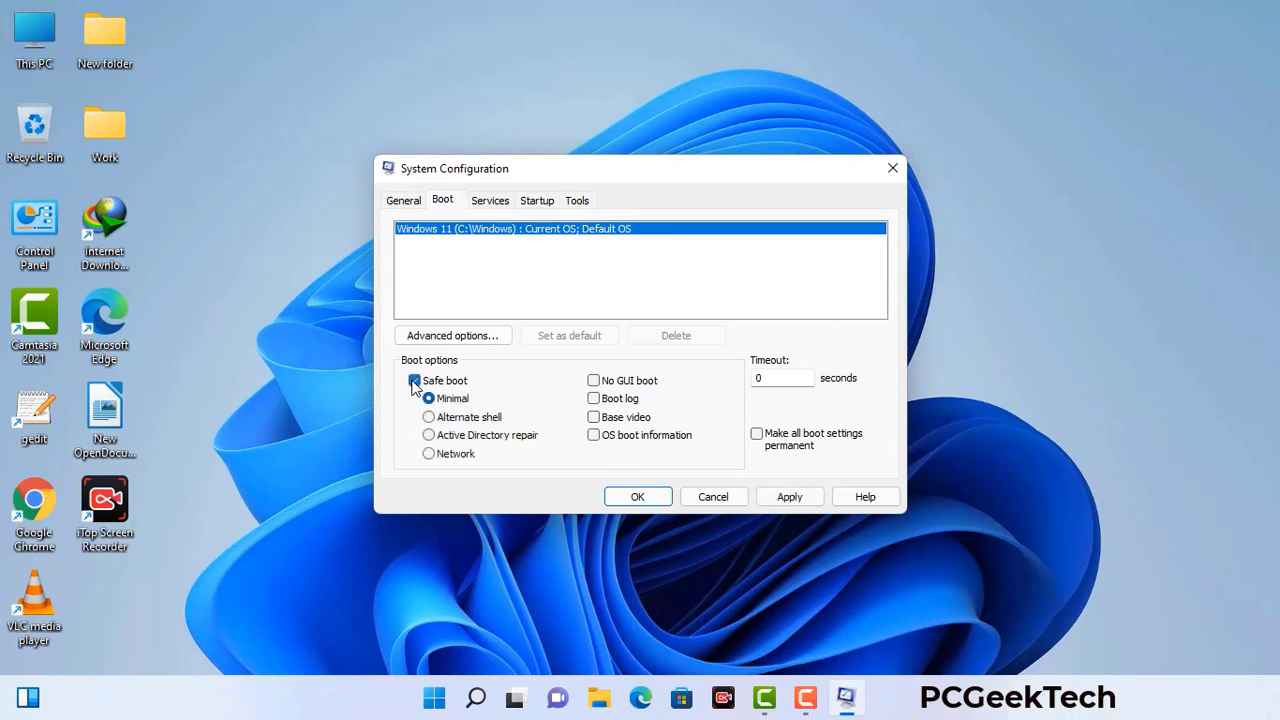
left_click(457, 455)
left_click(789, 497)
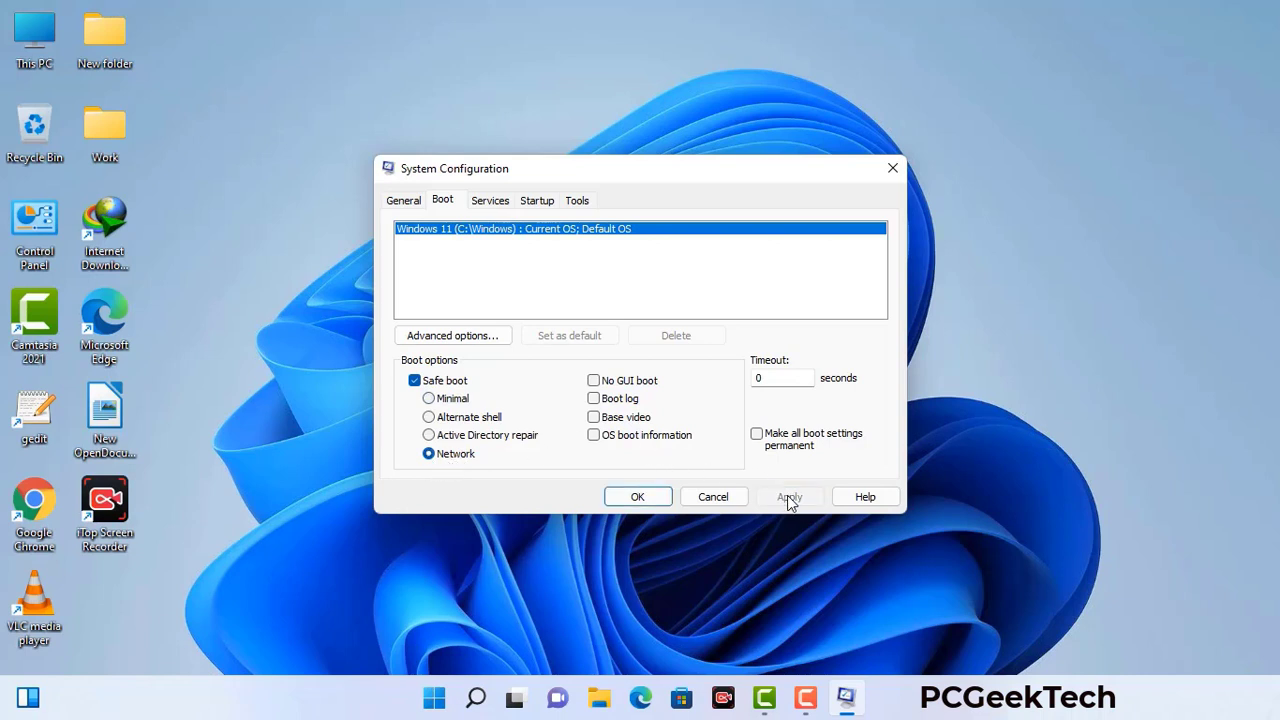
left_click(637, 497)
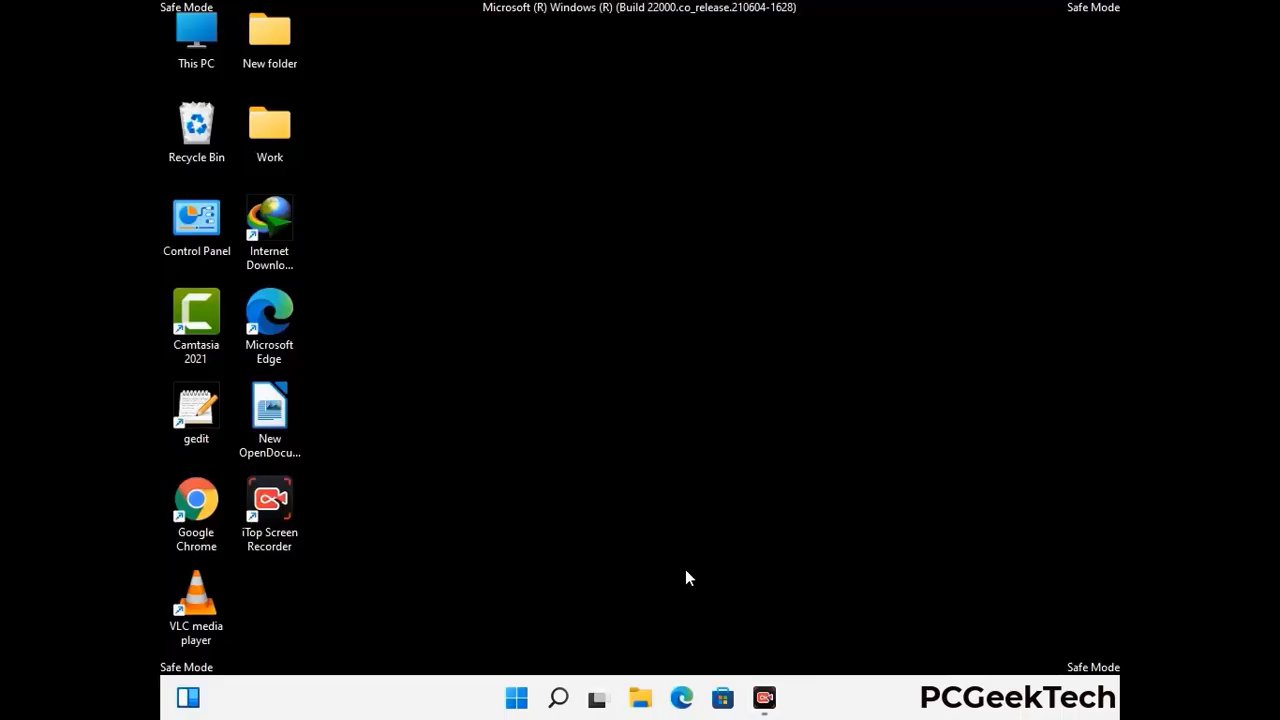
Turn on 'Show hidden files, folders, and drives' in File Explorer Options, then close Control Panel.
double_click(197, 240)
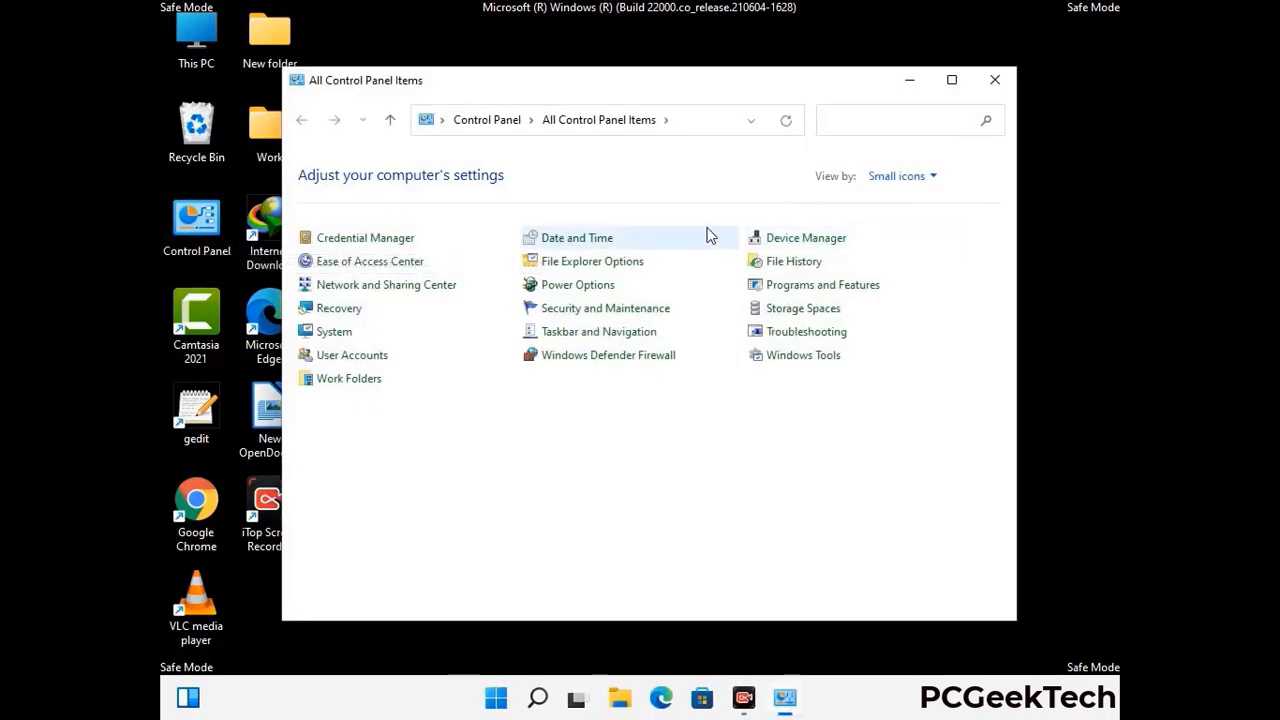
left_click(593, 261)
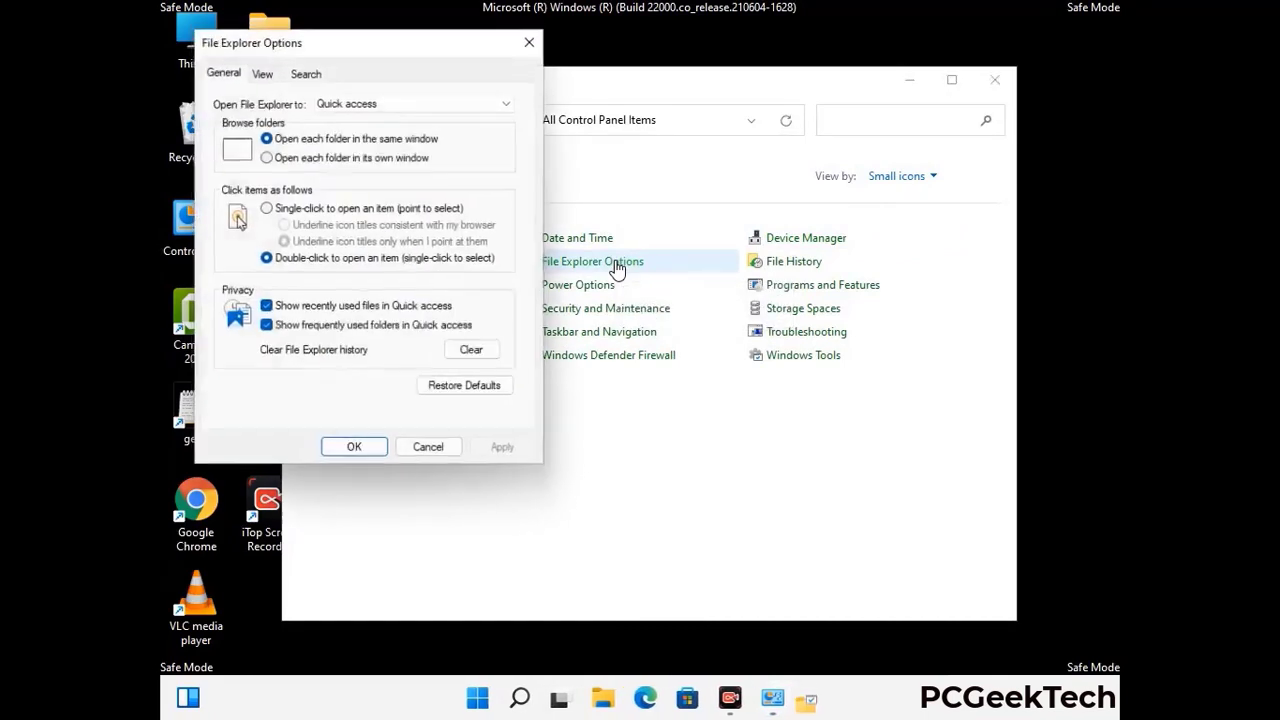
left_click(267, 70)
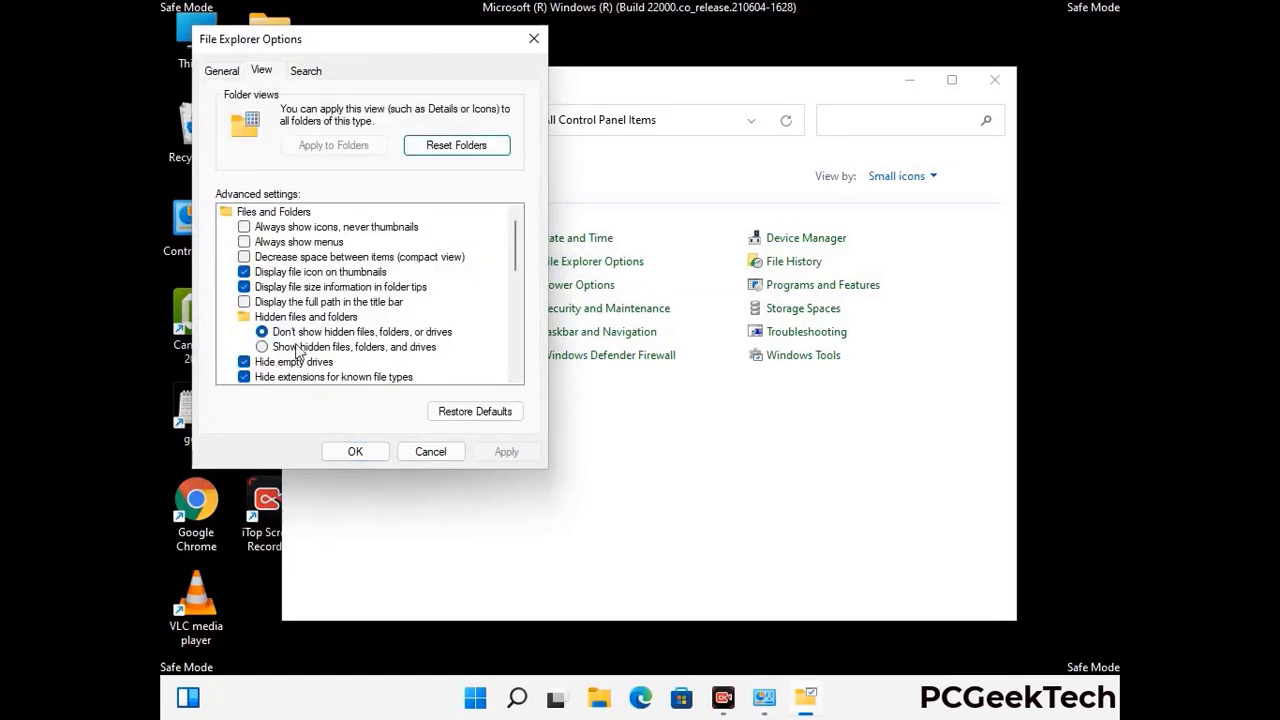
left_click(265, 348)
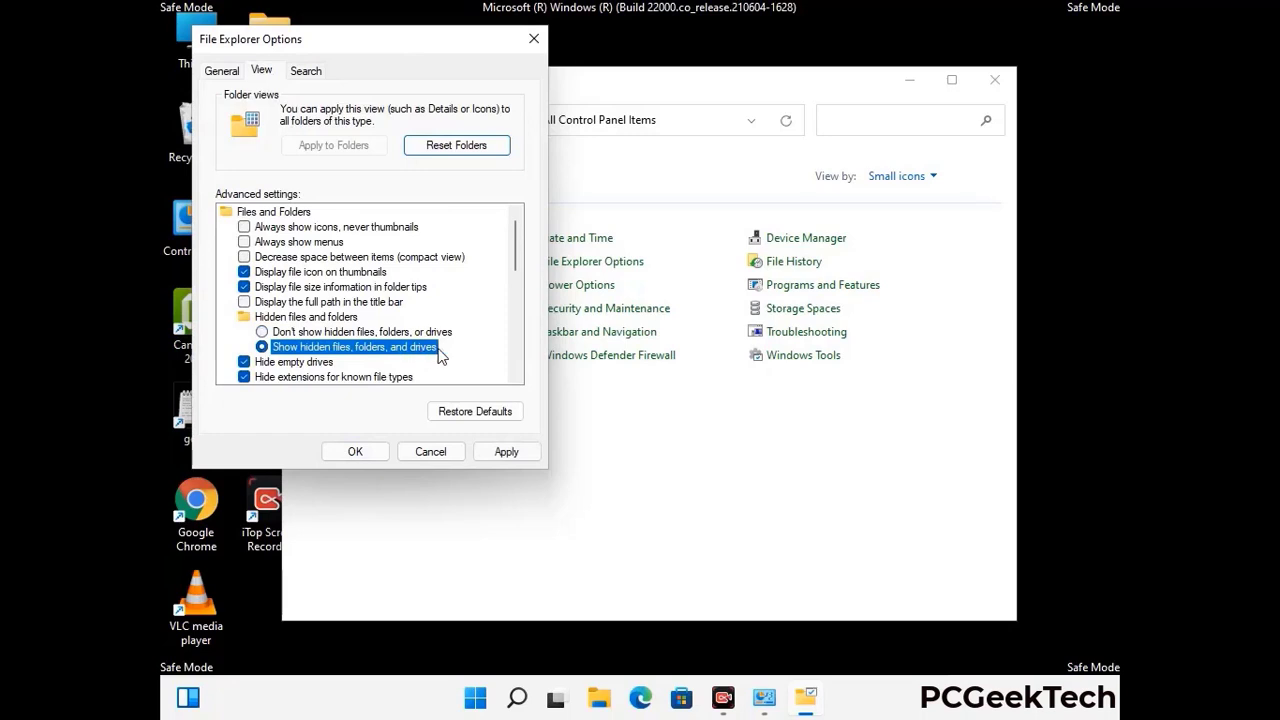
left_click(504, 452)
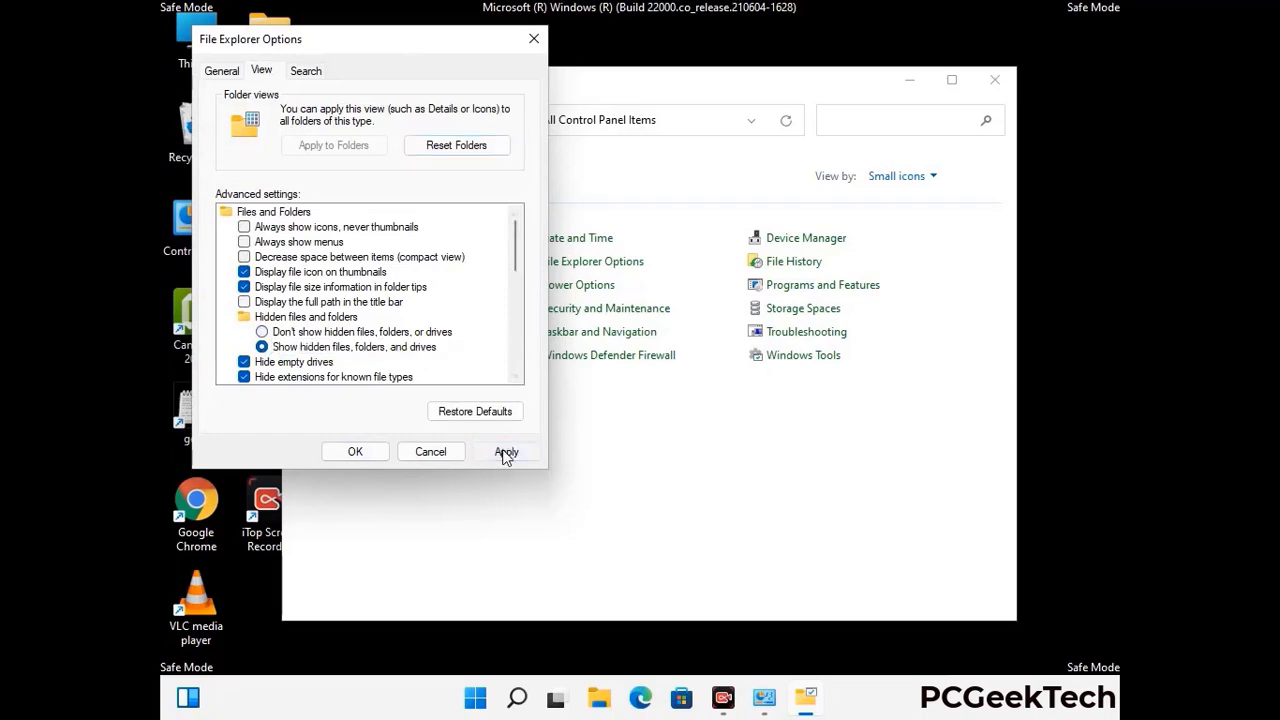
left_click(336, 454)
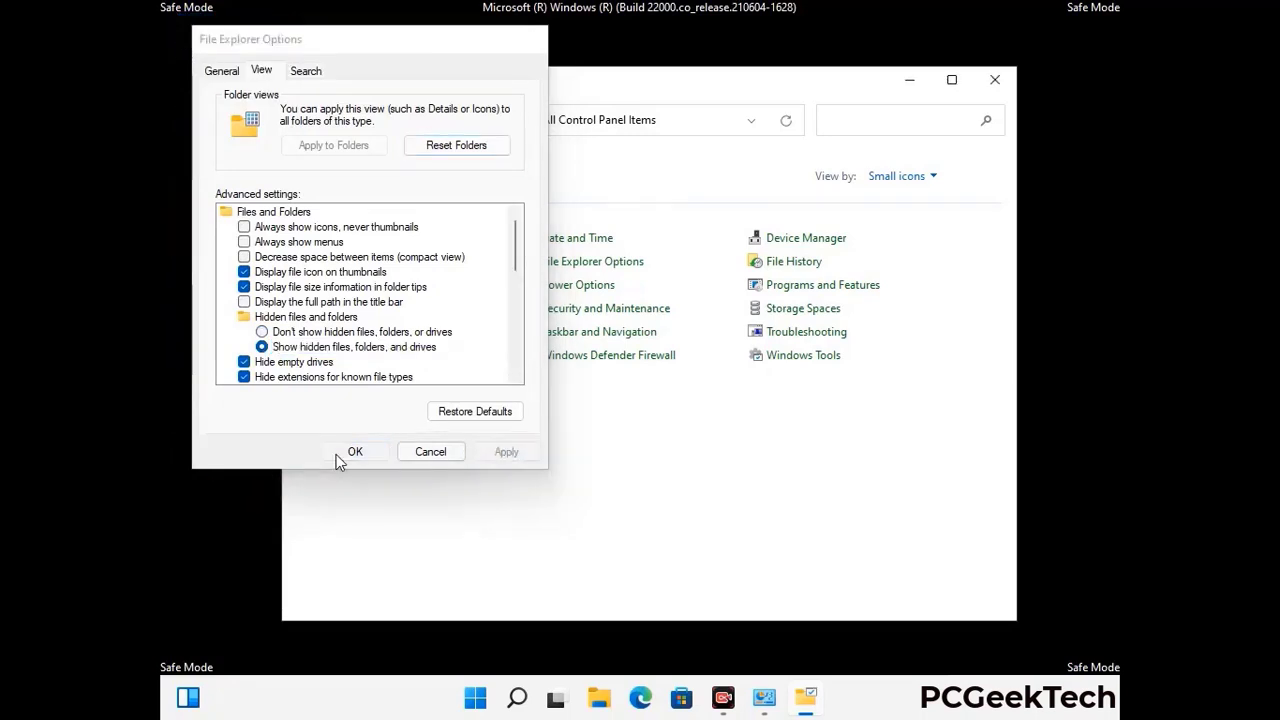
left_click(992, 82)
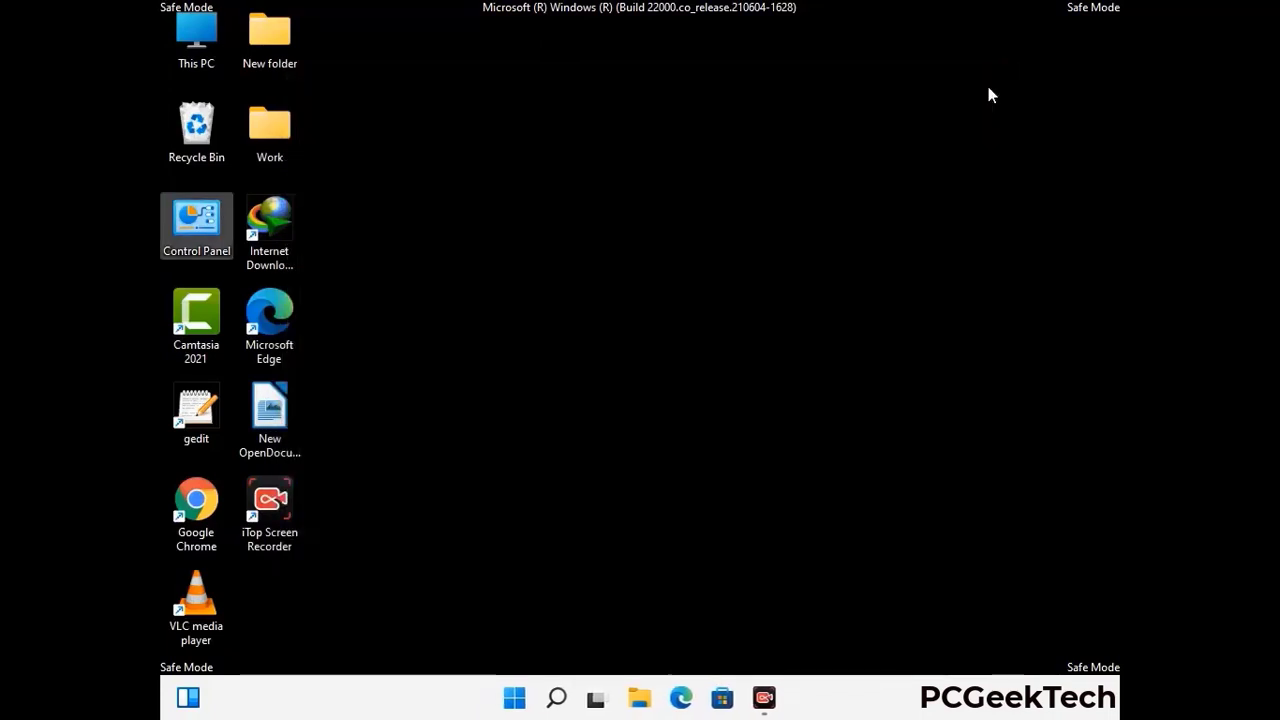
Browse to C:\Windows\System32\drivers\etc and select the hosts file.
double_click(190, 62)
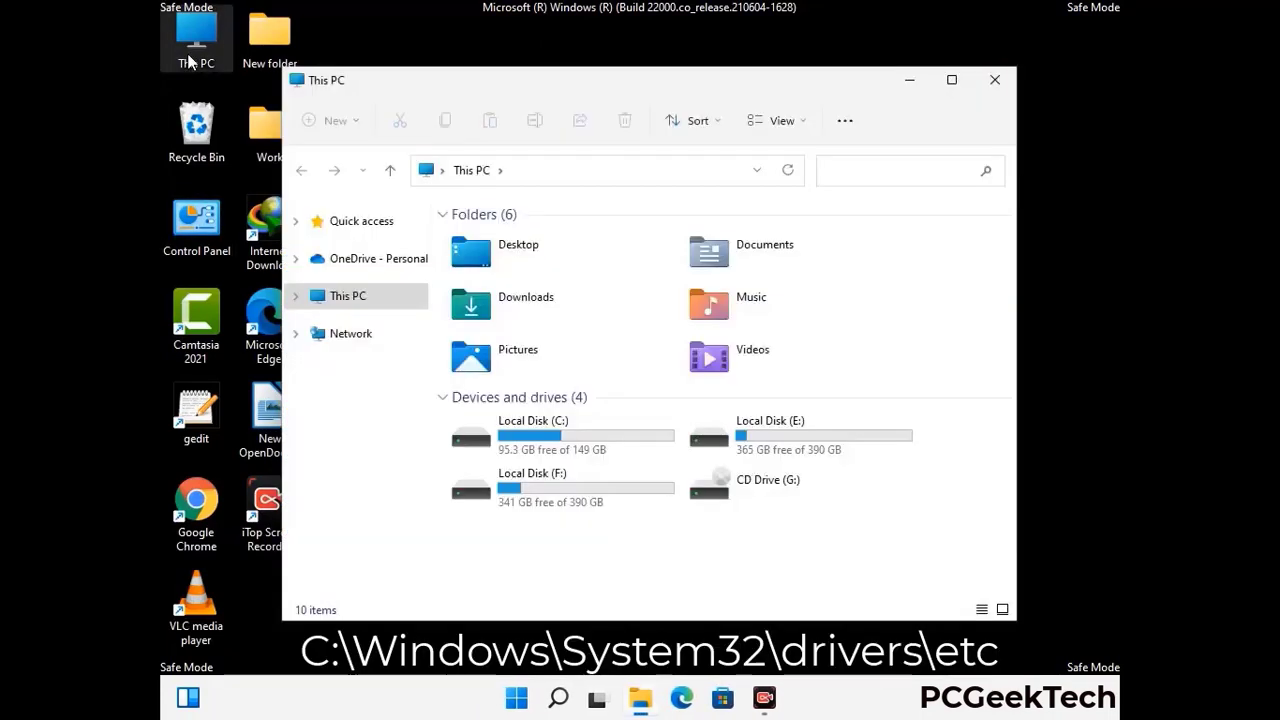
left_click(560, 438)
double_click(560, 438)
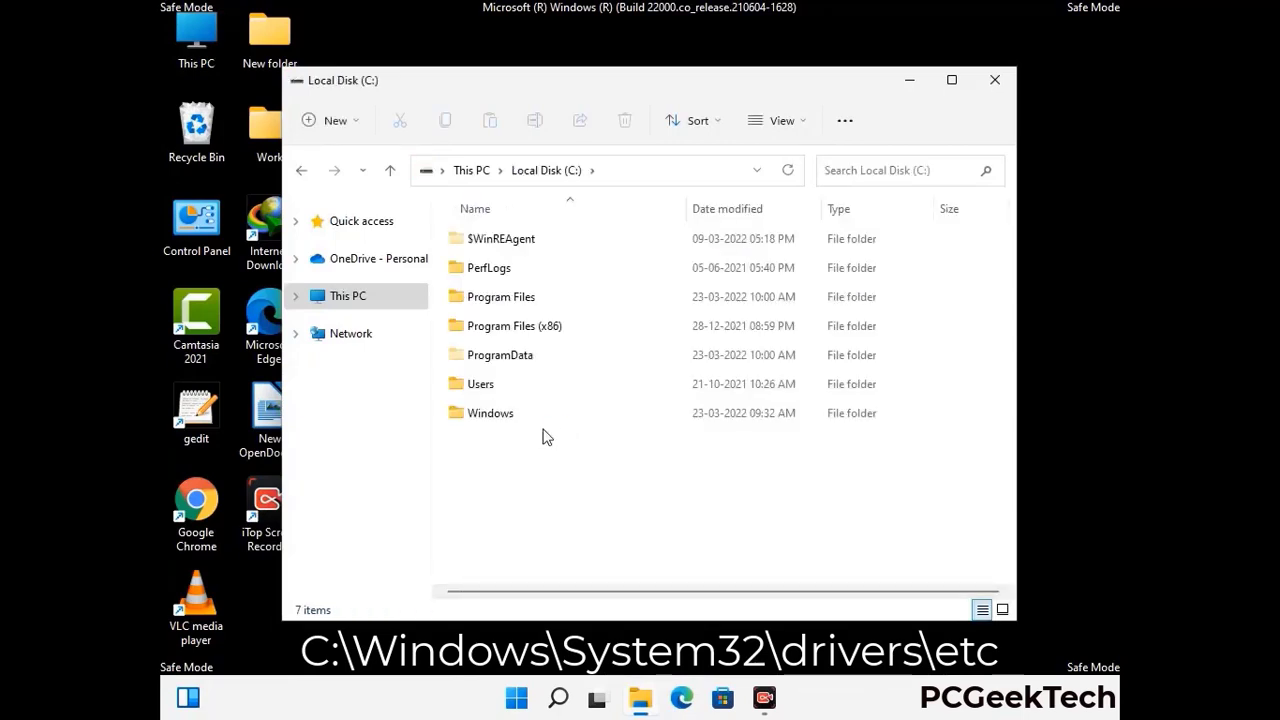
double_click(480, 422)
scroll(640, 428, "down", 10)
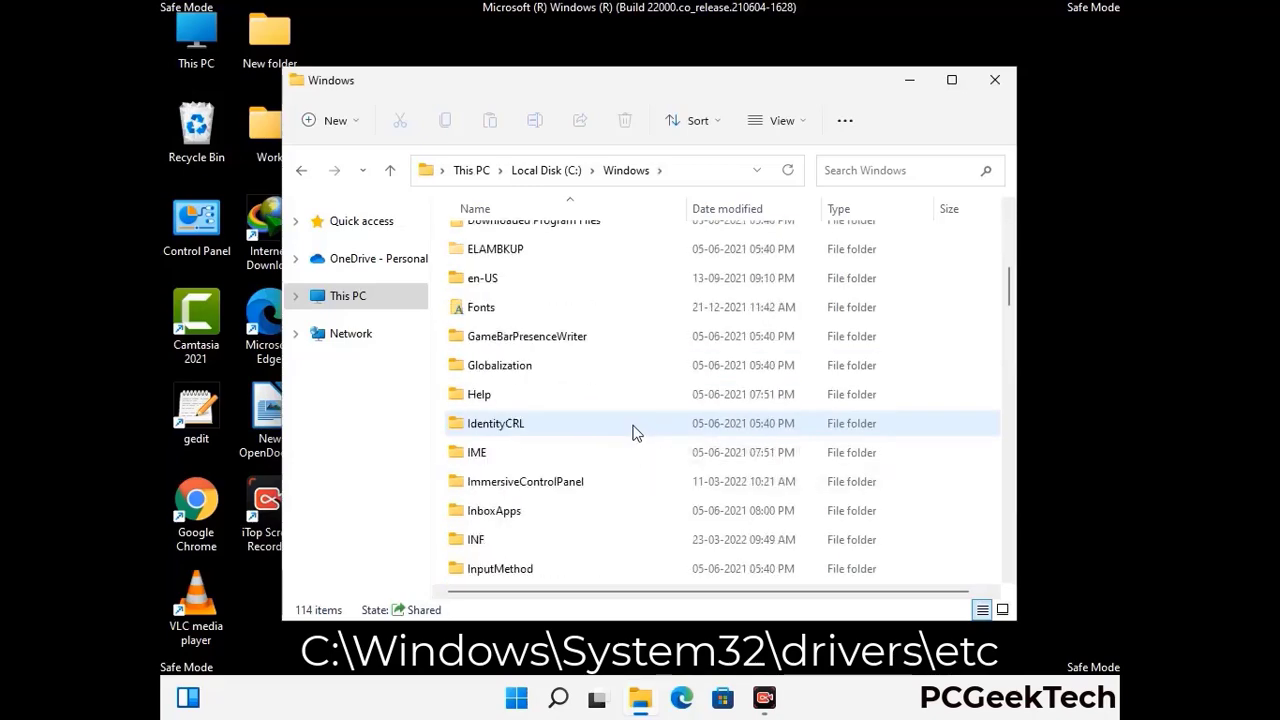
scroll(632, 433, "down", 8)
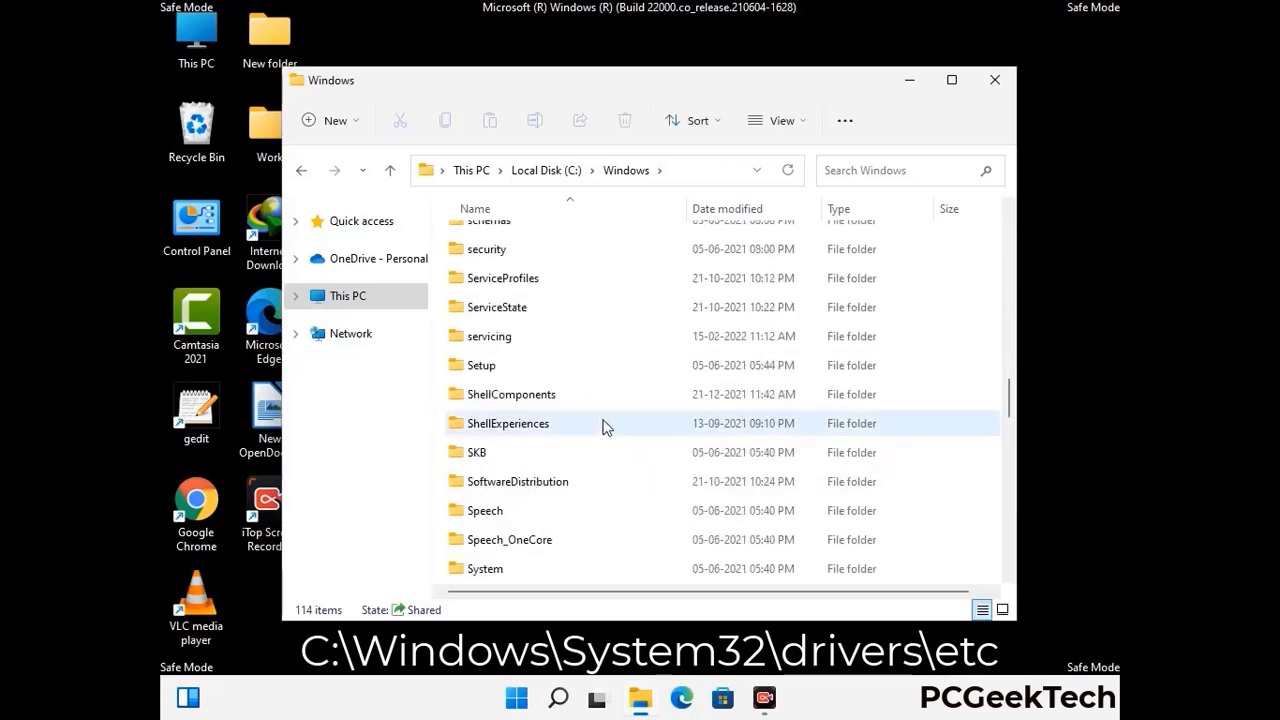
double_click(489, 423)
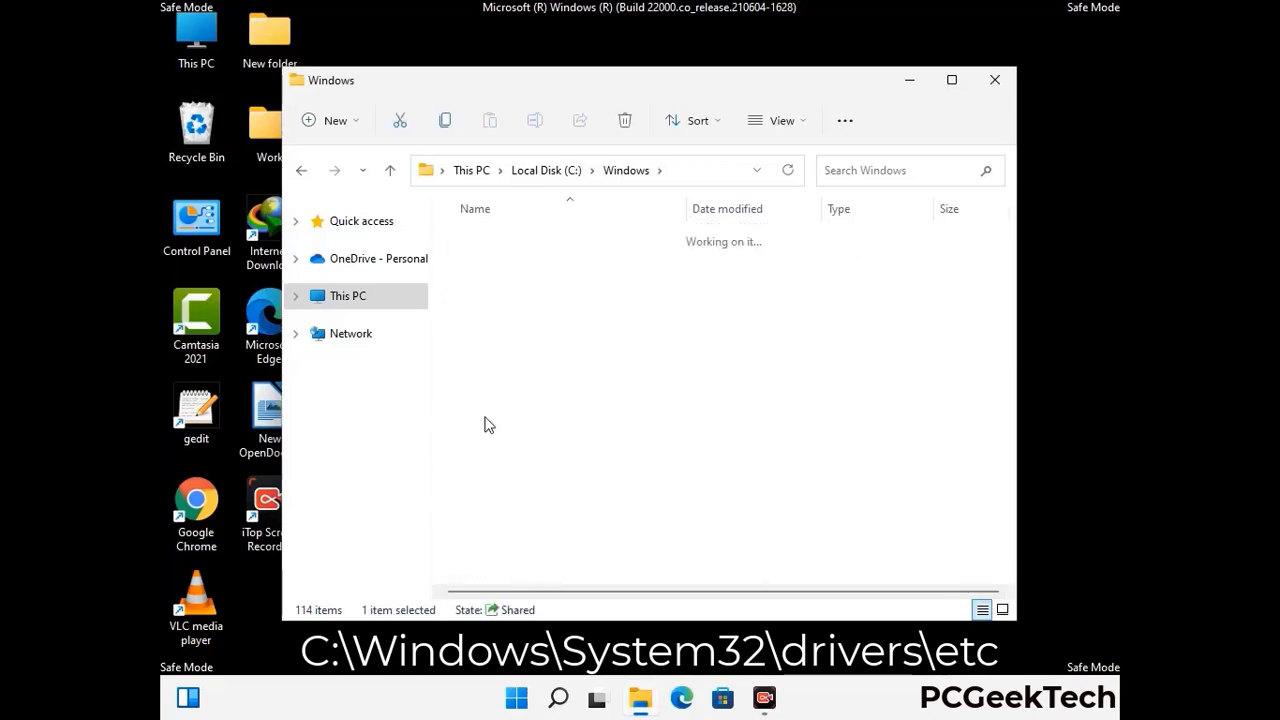
scroll(553, 438, "down", 5)
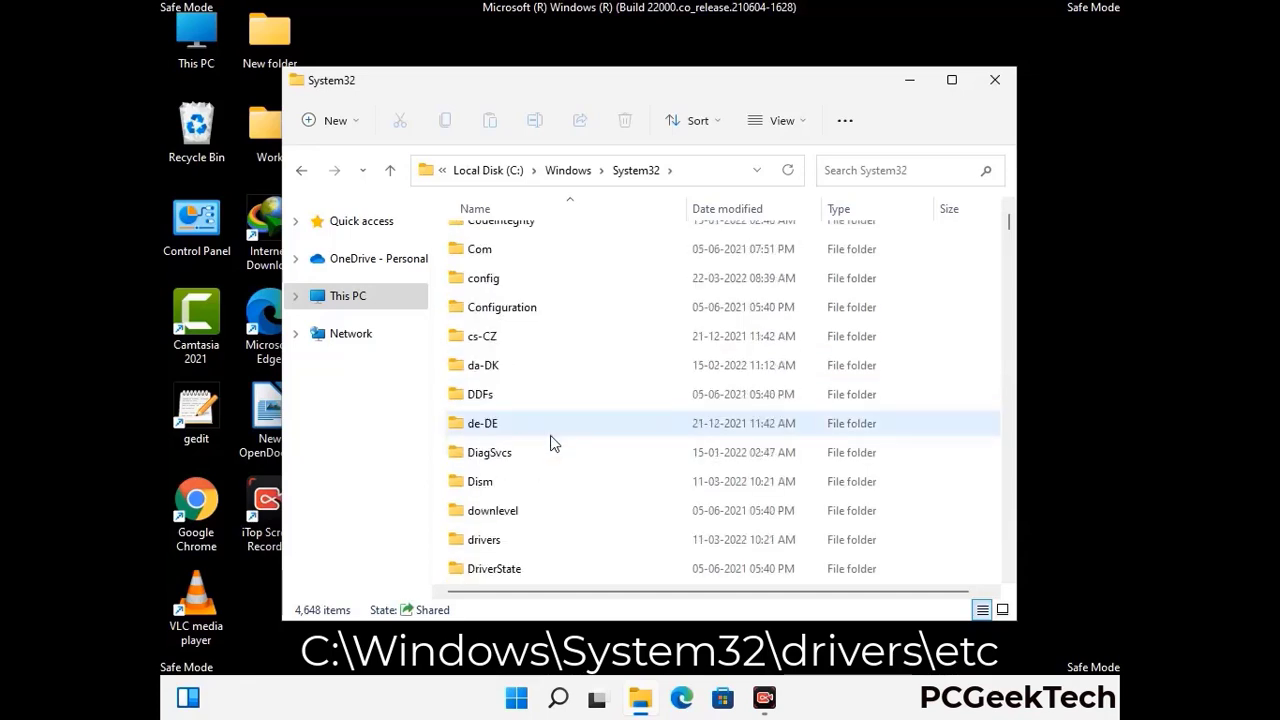
double_click(493, 545)
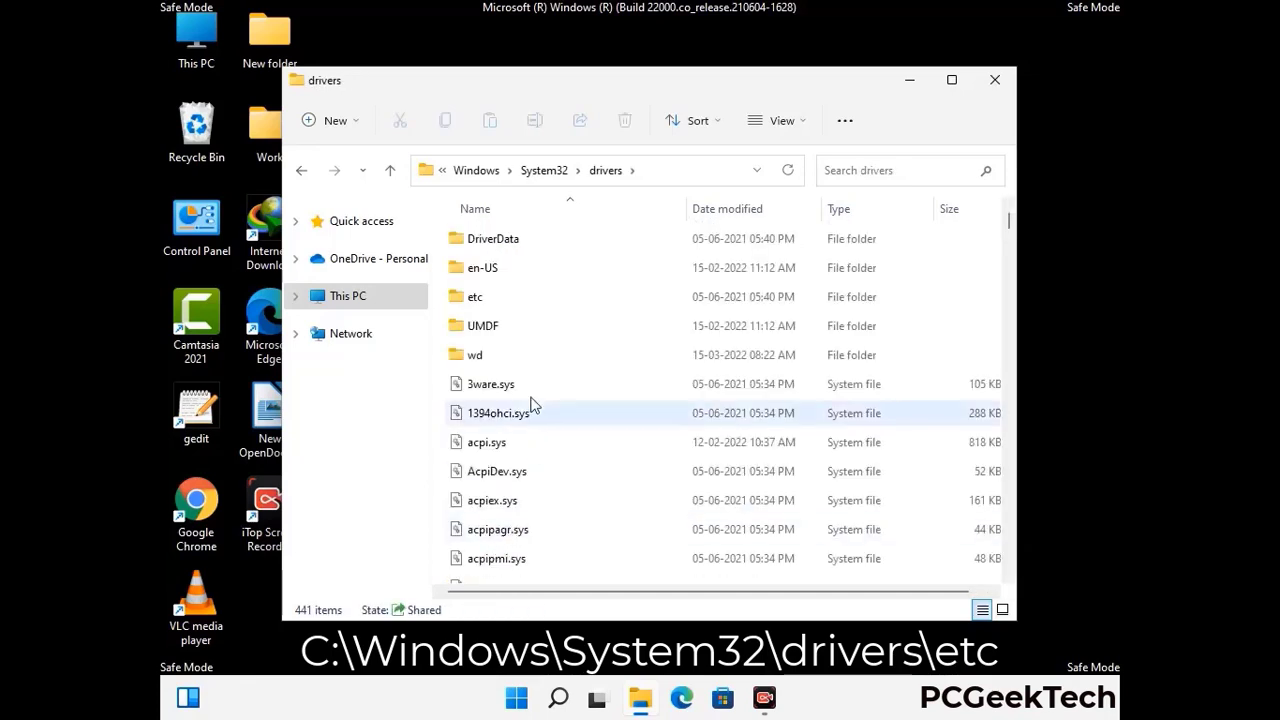
double_click(477, 297)
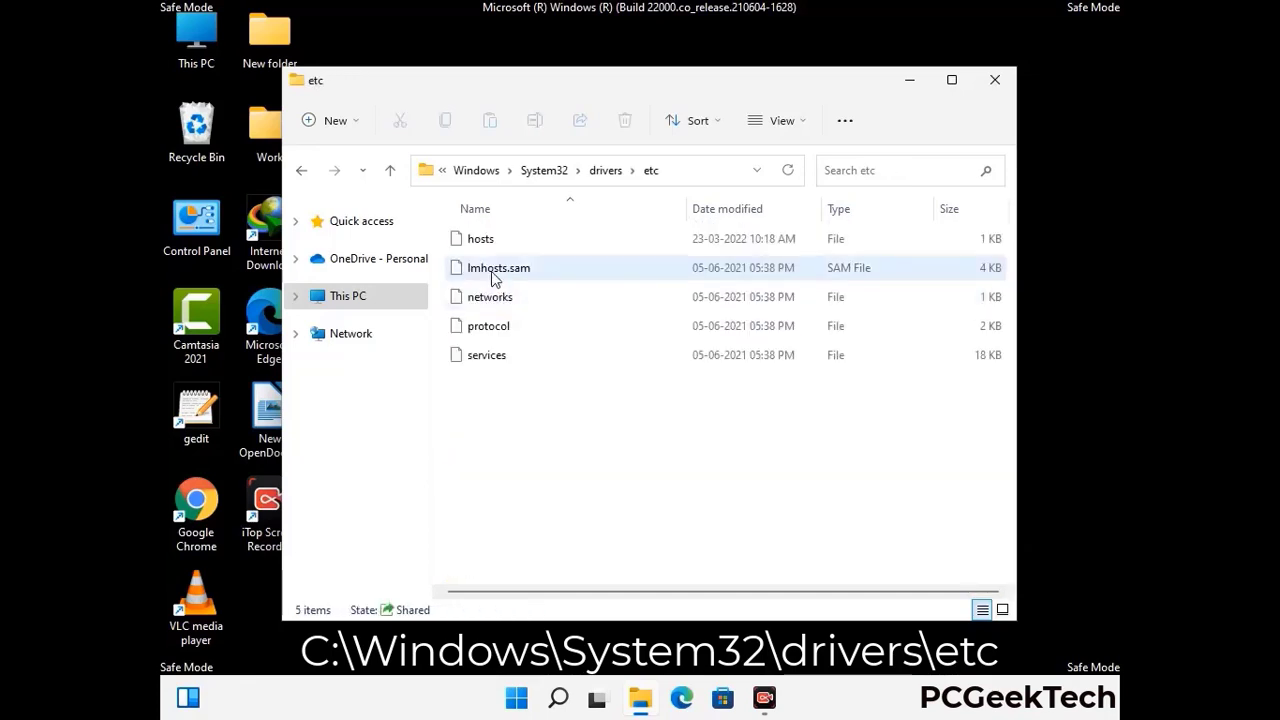
left_click(490, 250)
Open hosts in Notepad and add new lines after the localhost entries.
double_click(490, 250)
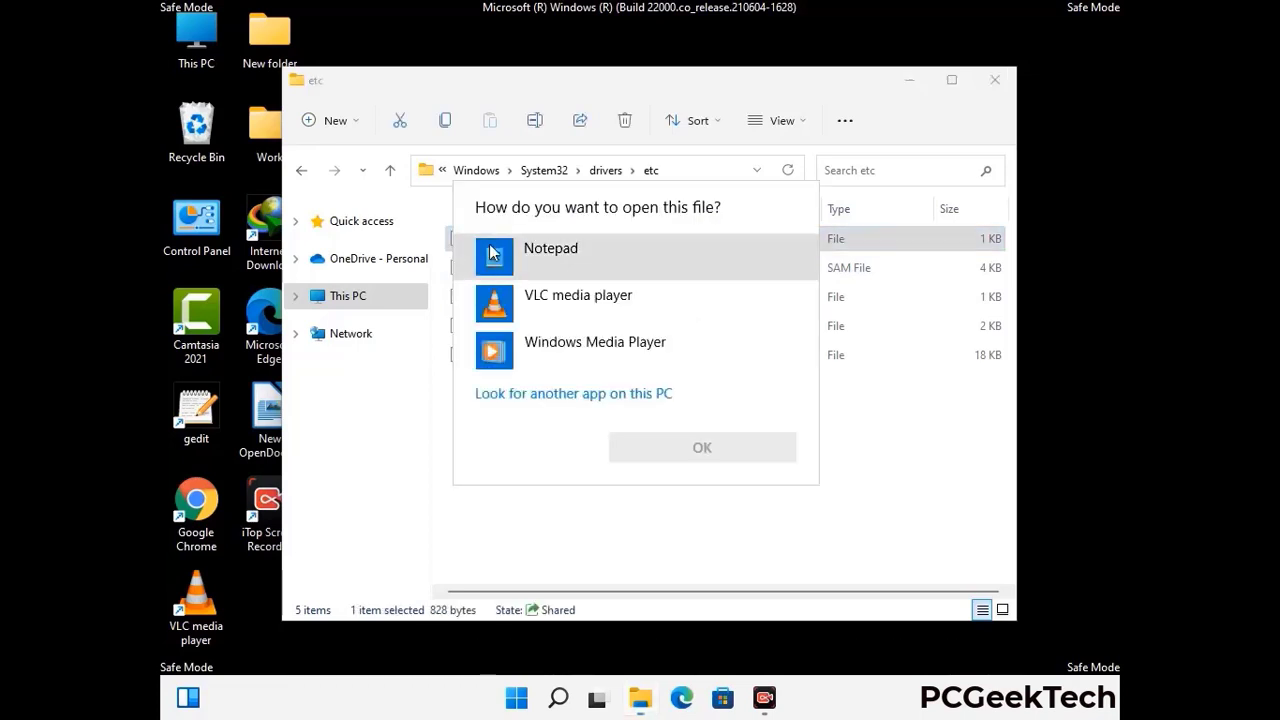
left_click(567, 256)
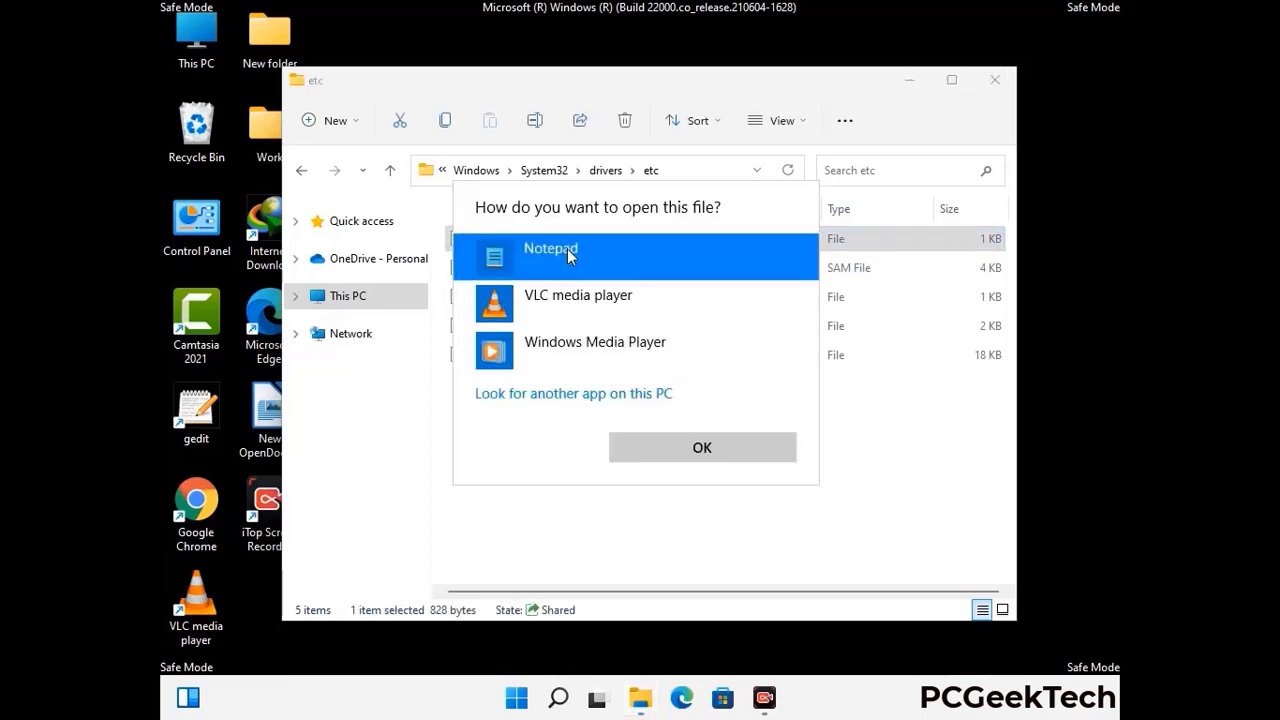
left_click(708, 450)
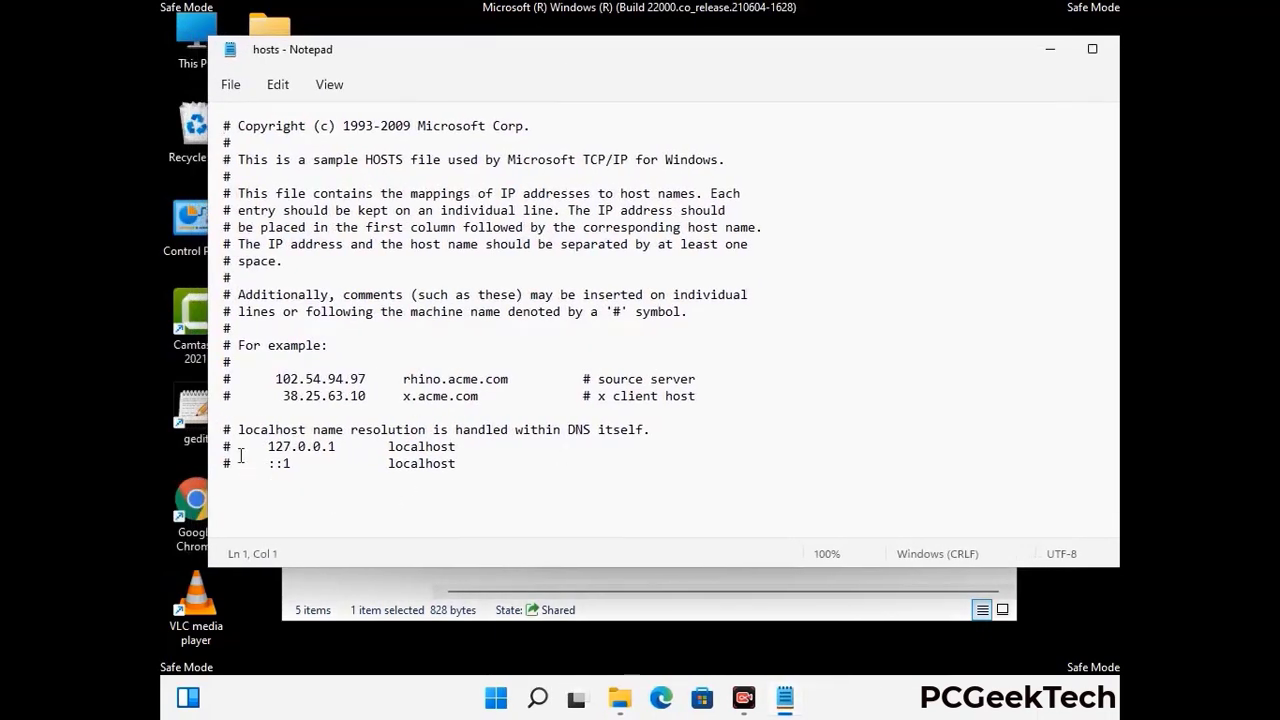
left_click(479, 468)
key("Return")
key("Return")
scroll(215, 430, "down", 1)
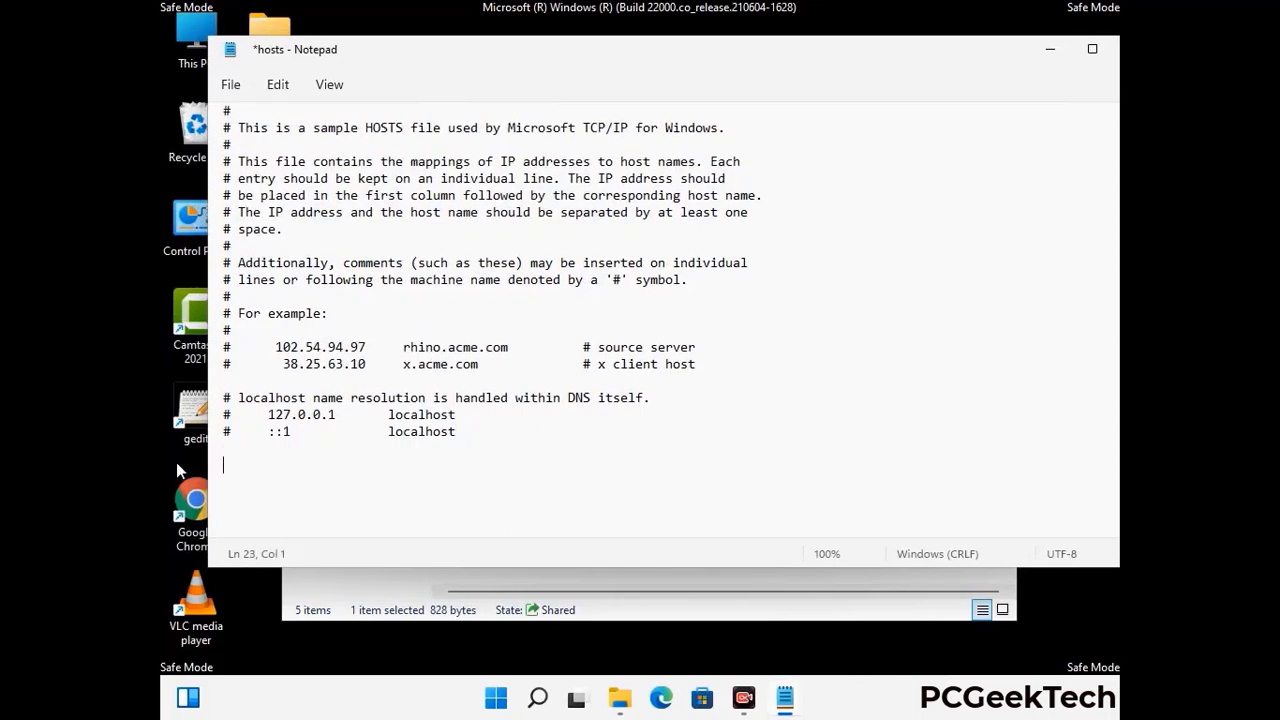
Save the hosts file, then close Notepad and the etc folder window.
left_click(231, 86)
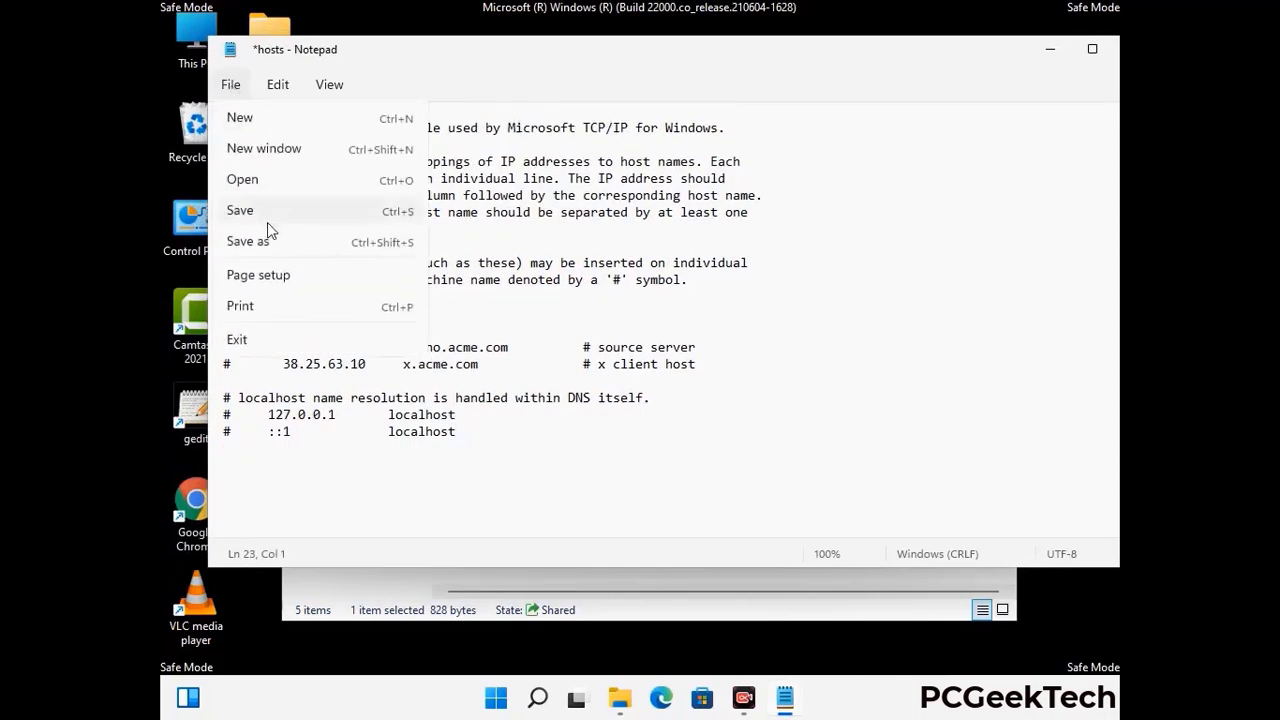
left_click(240, 211)
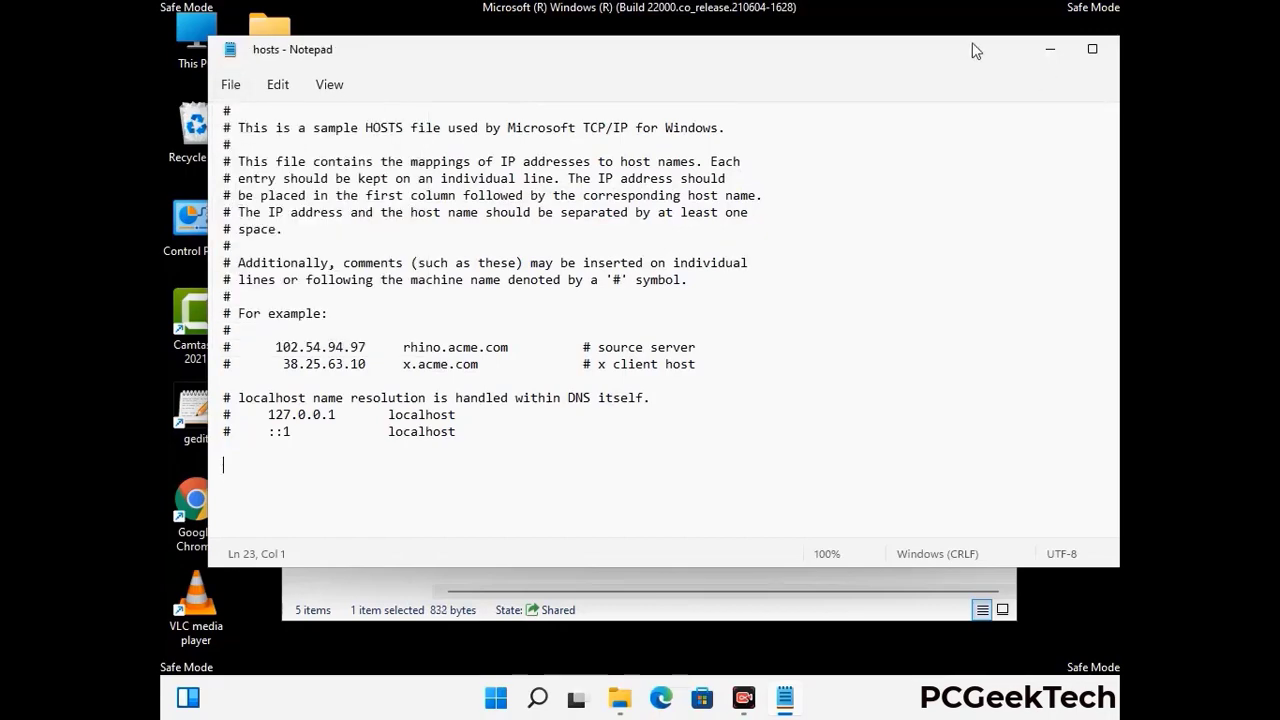
left_click_drag(1001, 56, 853, 57)
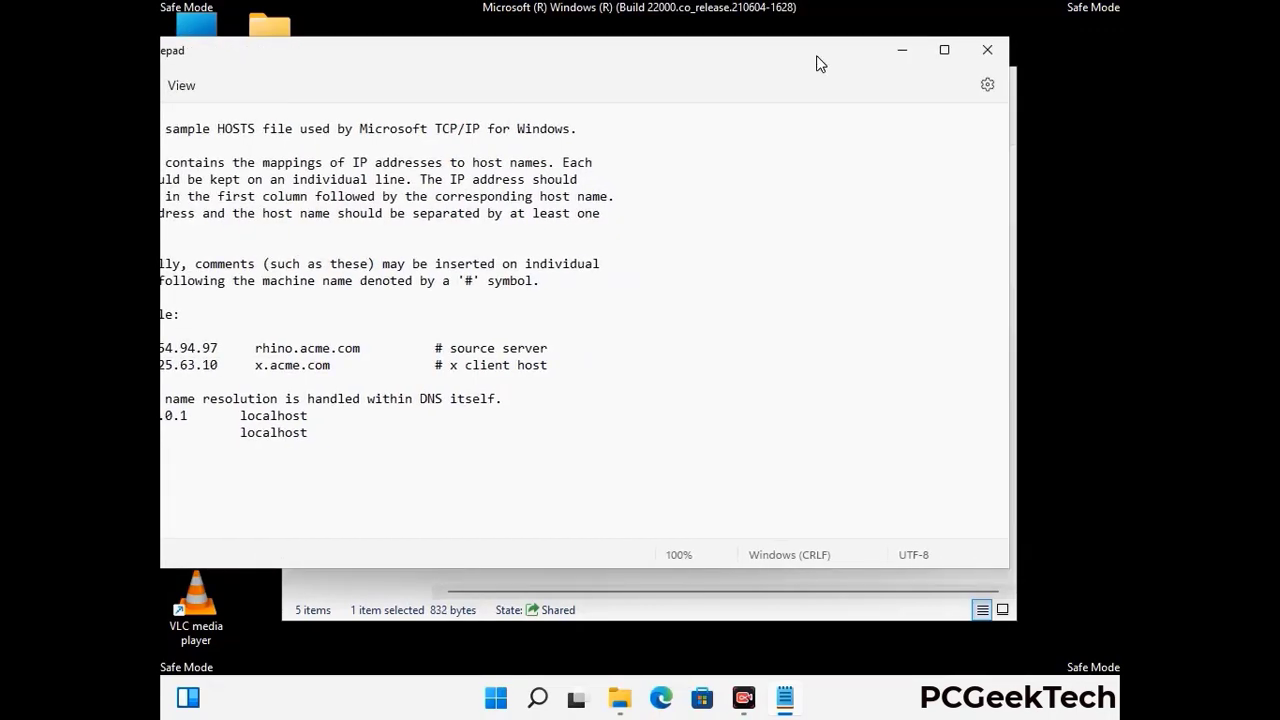
left_click(987, 51)
left_click(998, 74)
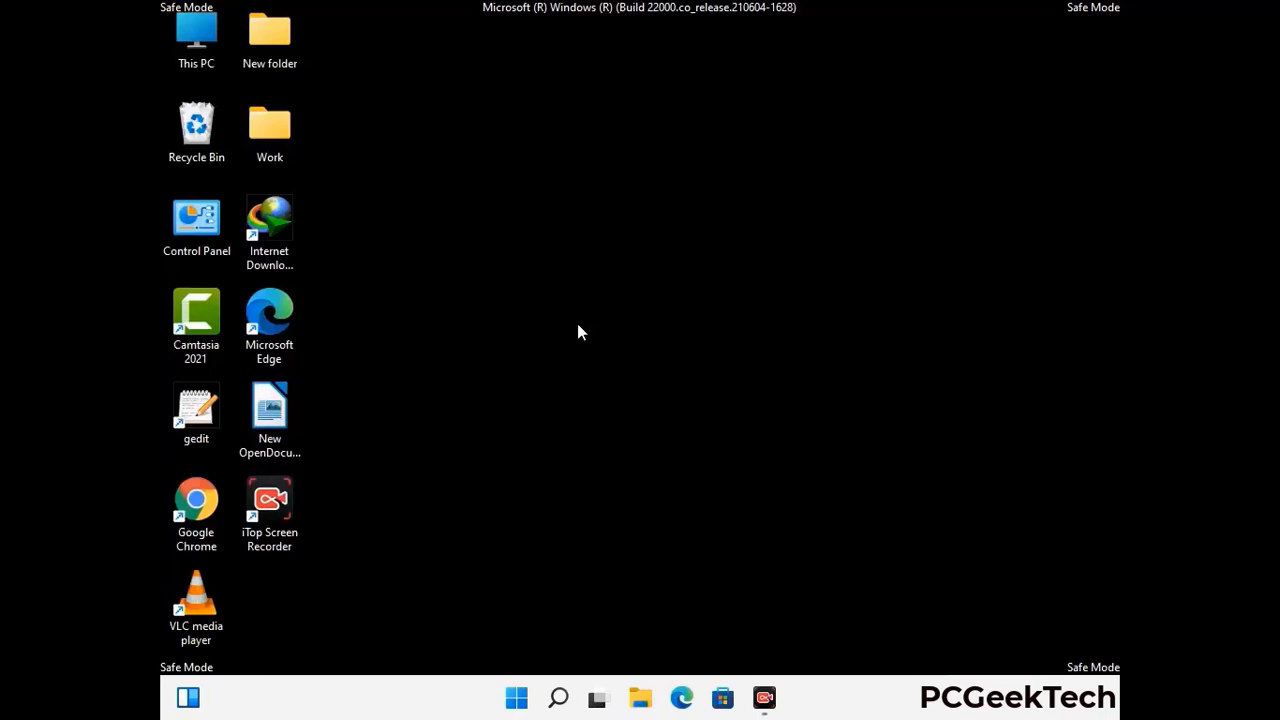
Run %appdata% from the Run dialog to open AppData\Roaming.
key("super+r")
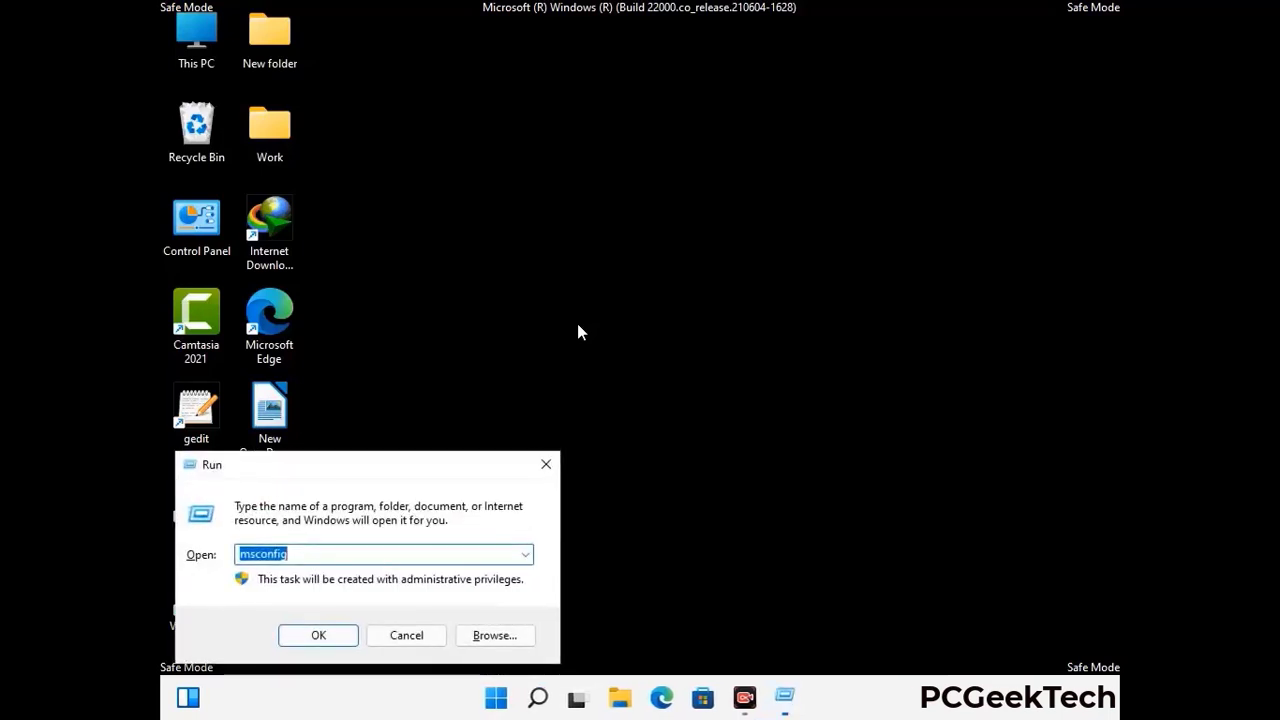
left_click_drag(367, 460, 596, 198)
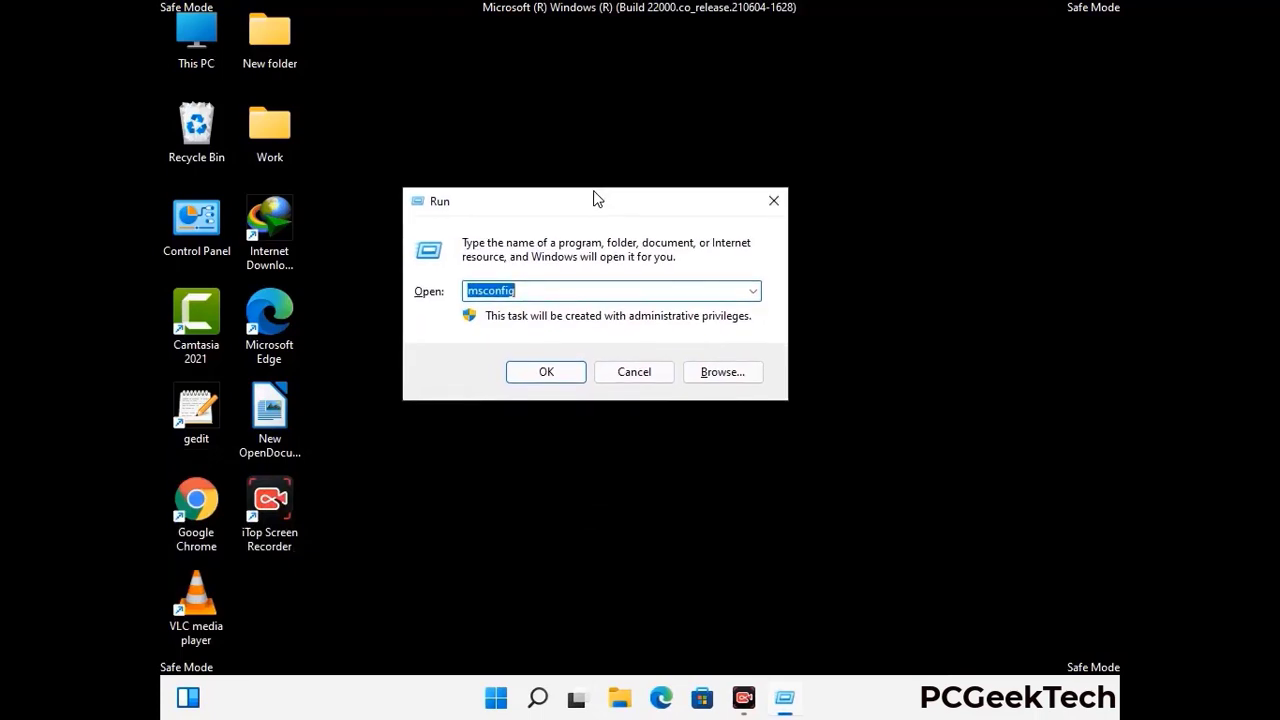
type("%")
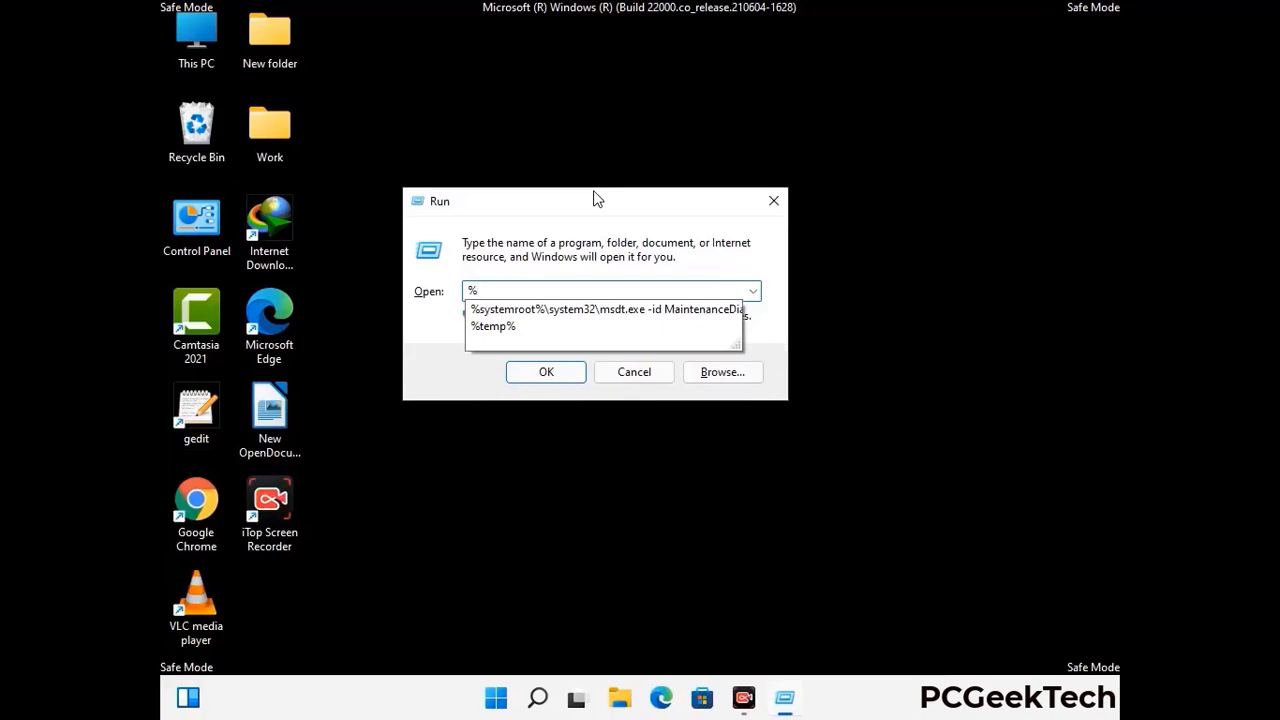
type("appdat")
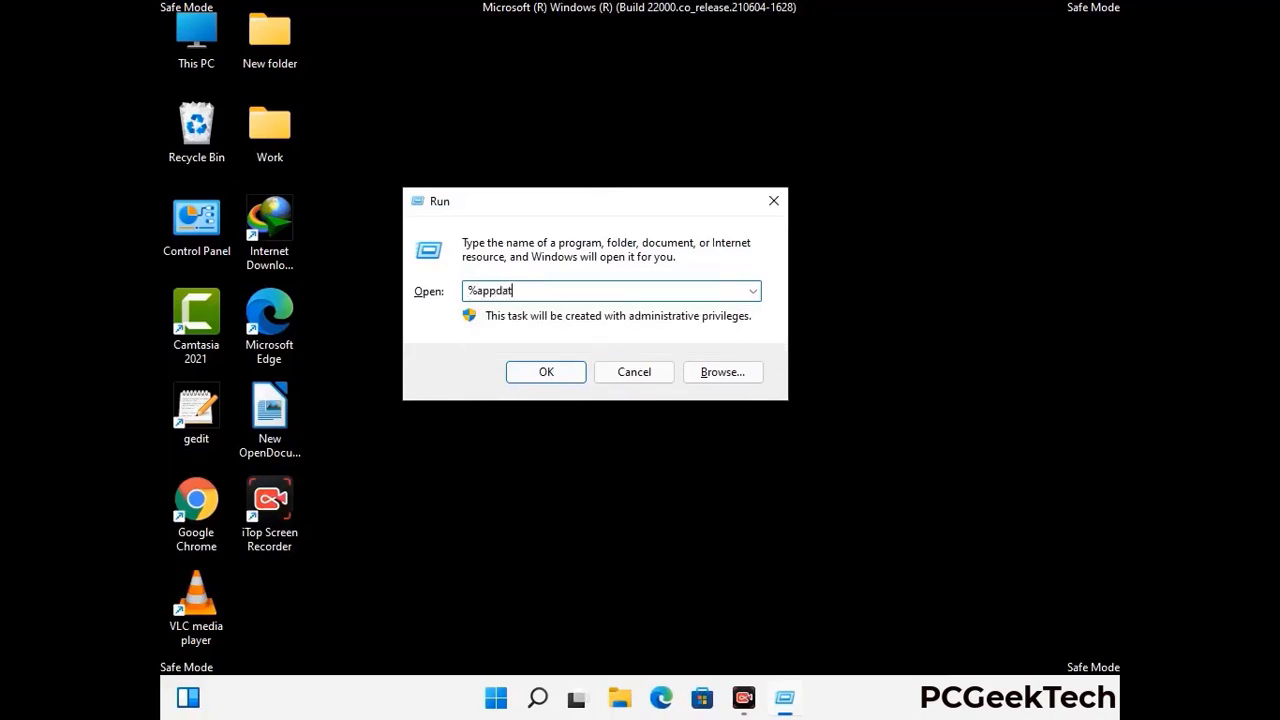
type("a%")
key("Return")
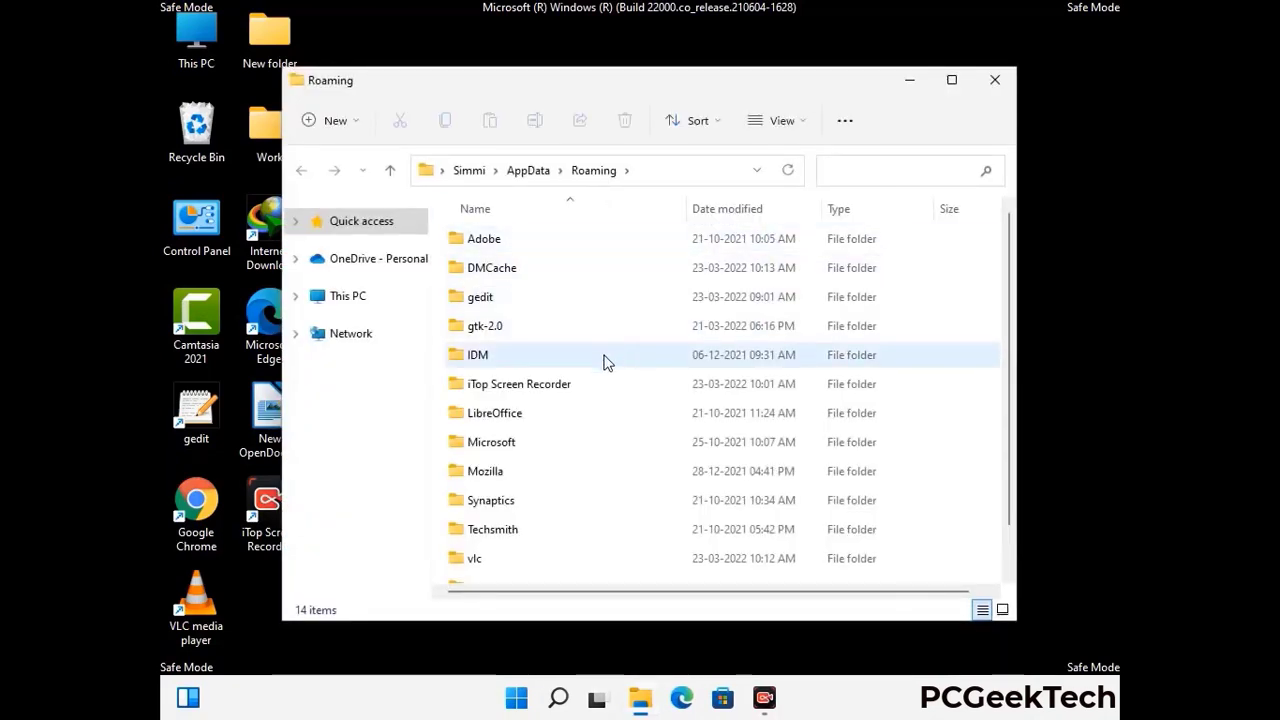
Find the Zoom folder in AppData\Roaming and delete it with the toolbar Delete button.
scroll(588, 402, "down", 1)
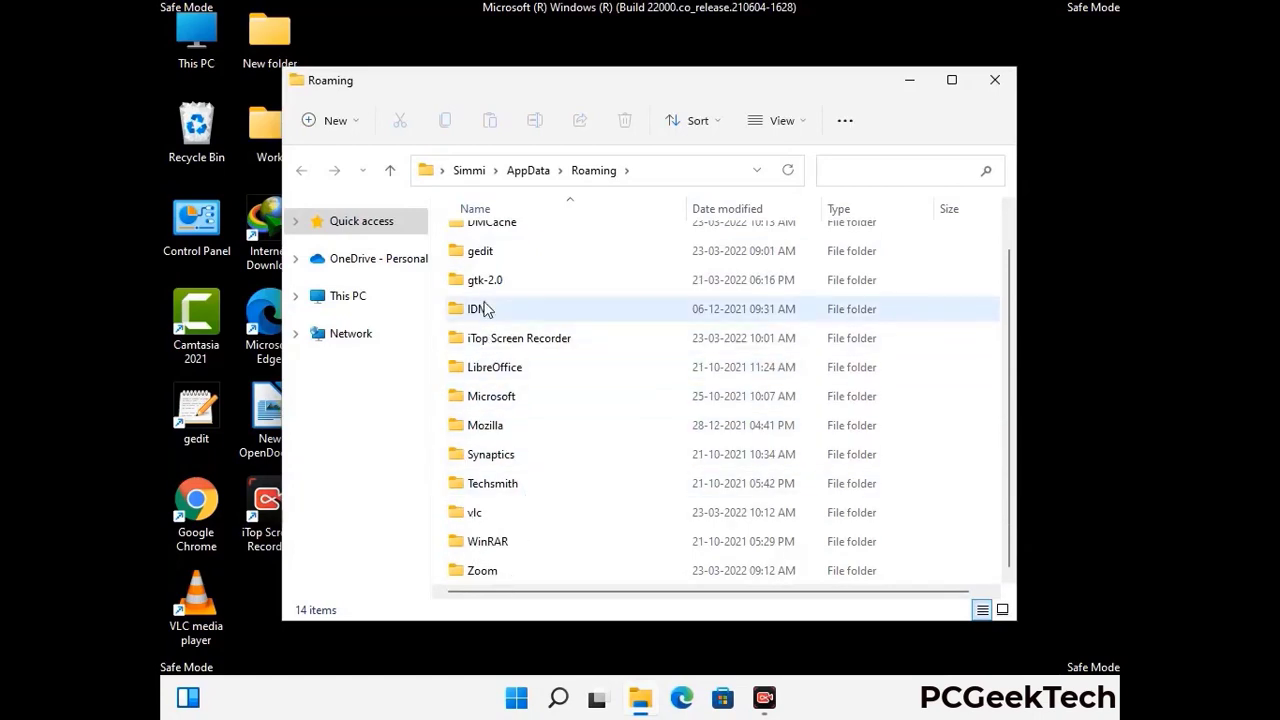
scroll(534, 354, "up", 1)
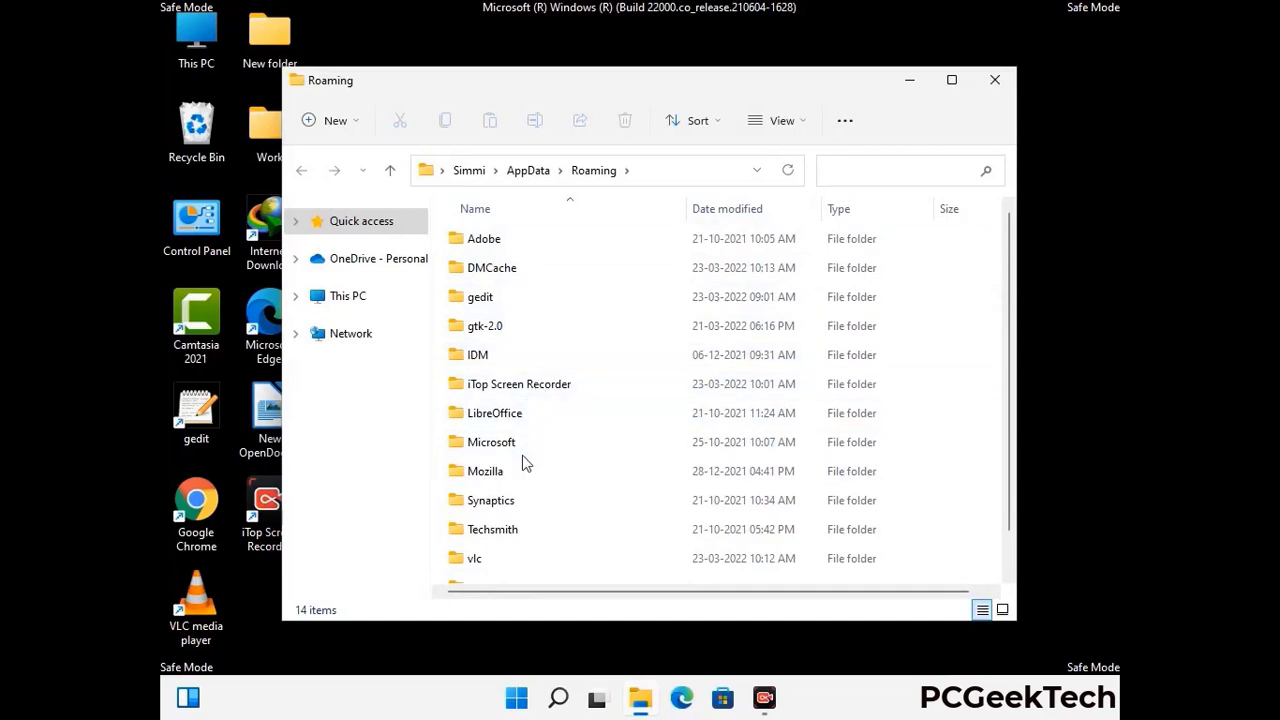
scroll(520, 480, "down", 1)
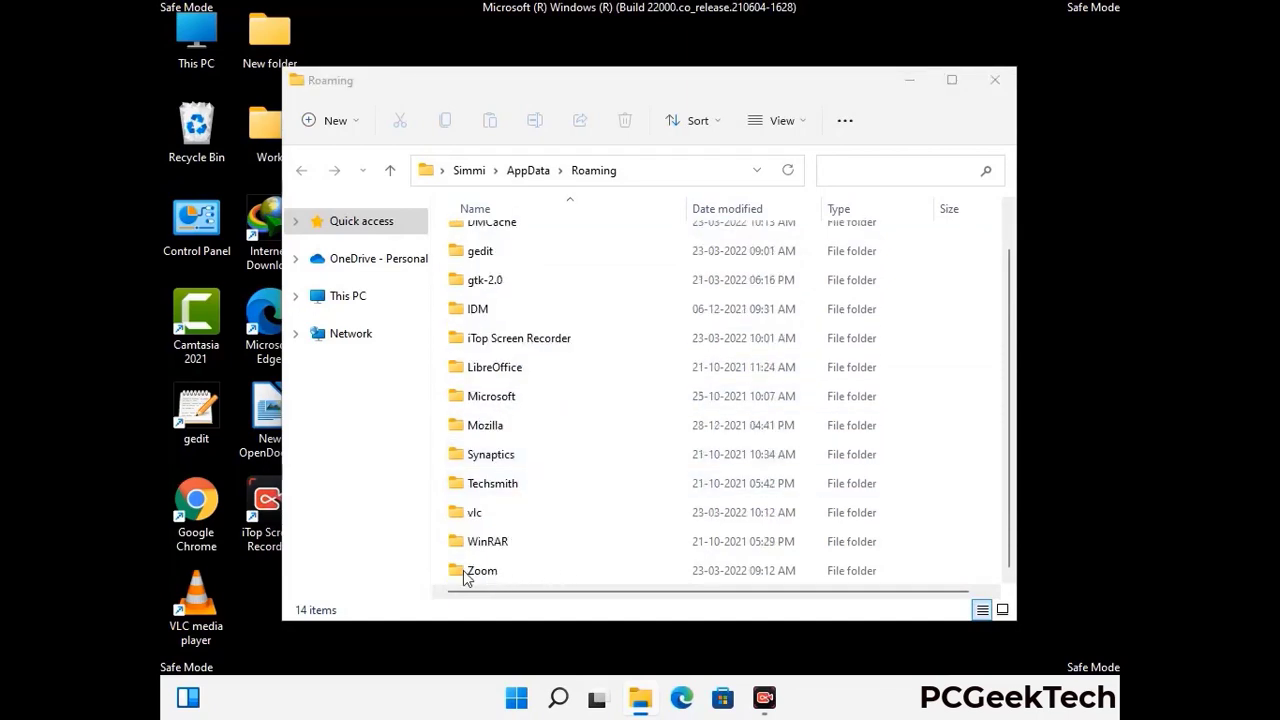
left_click(716, 566)
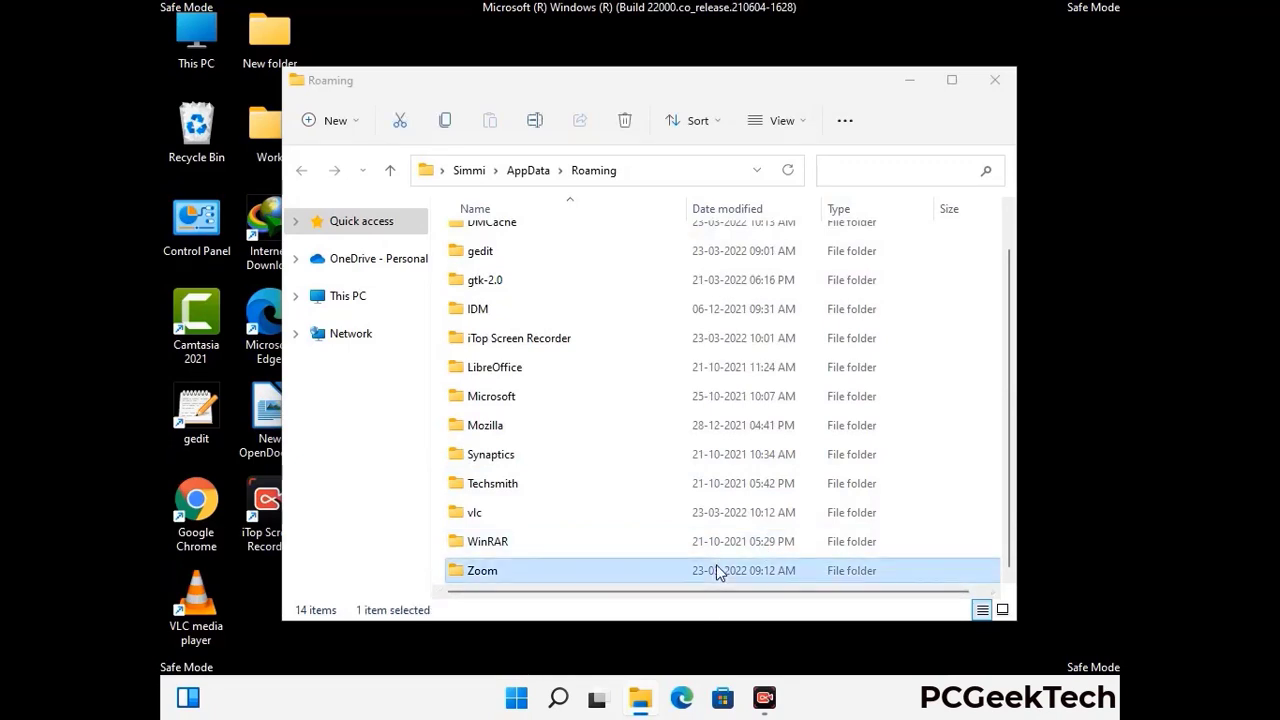
left_click(626, 121)
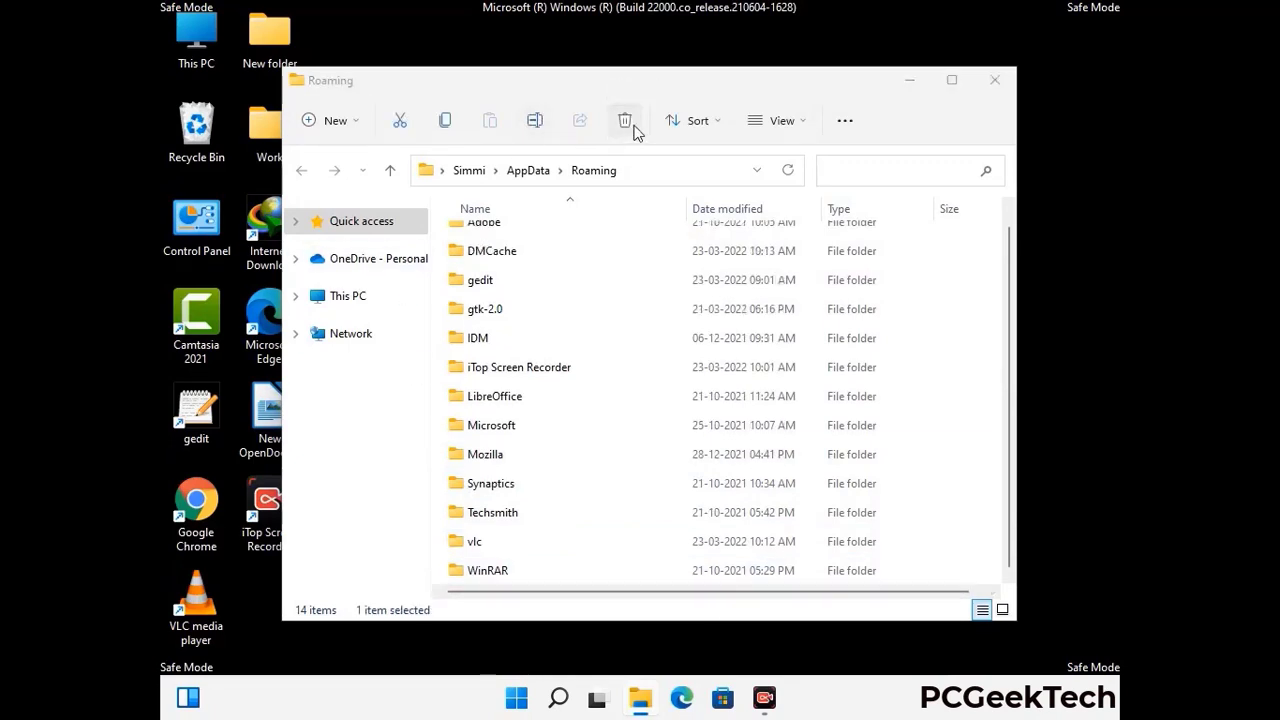
Close the Roaming window and run %LocalAppData% to open AppData\Local.
left_click(994, 82)
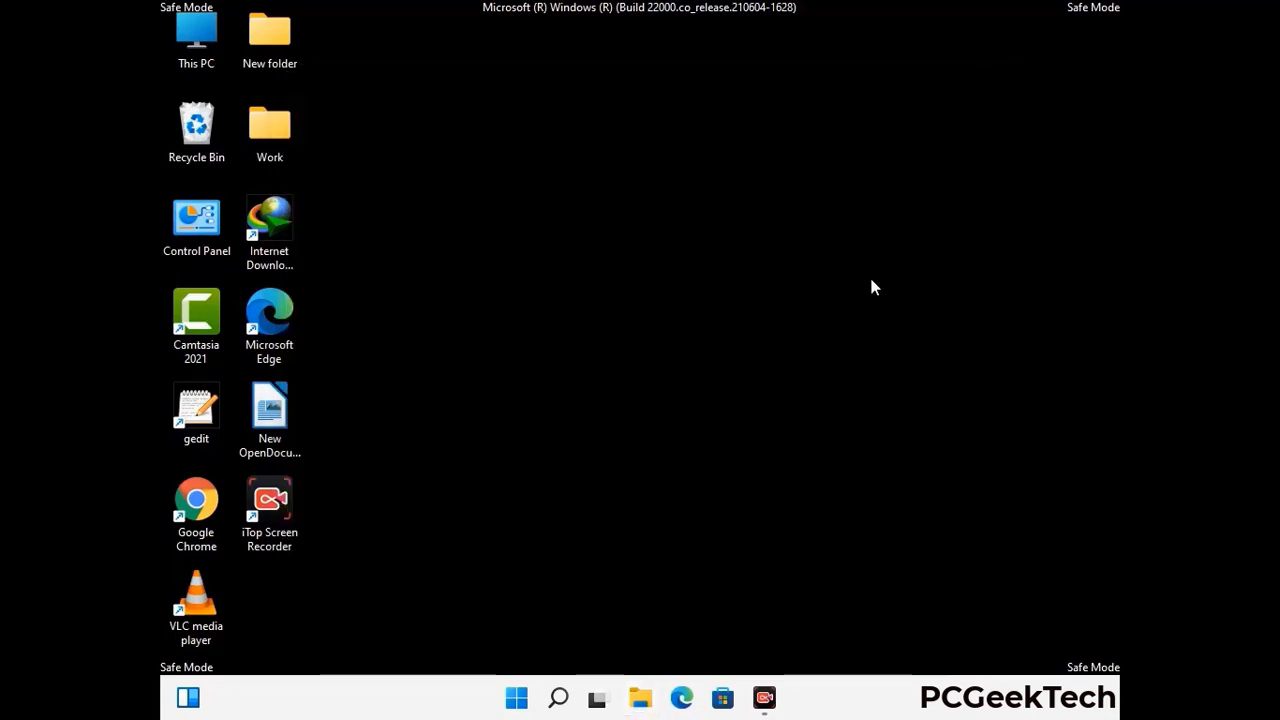
key("super+r")
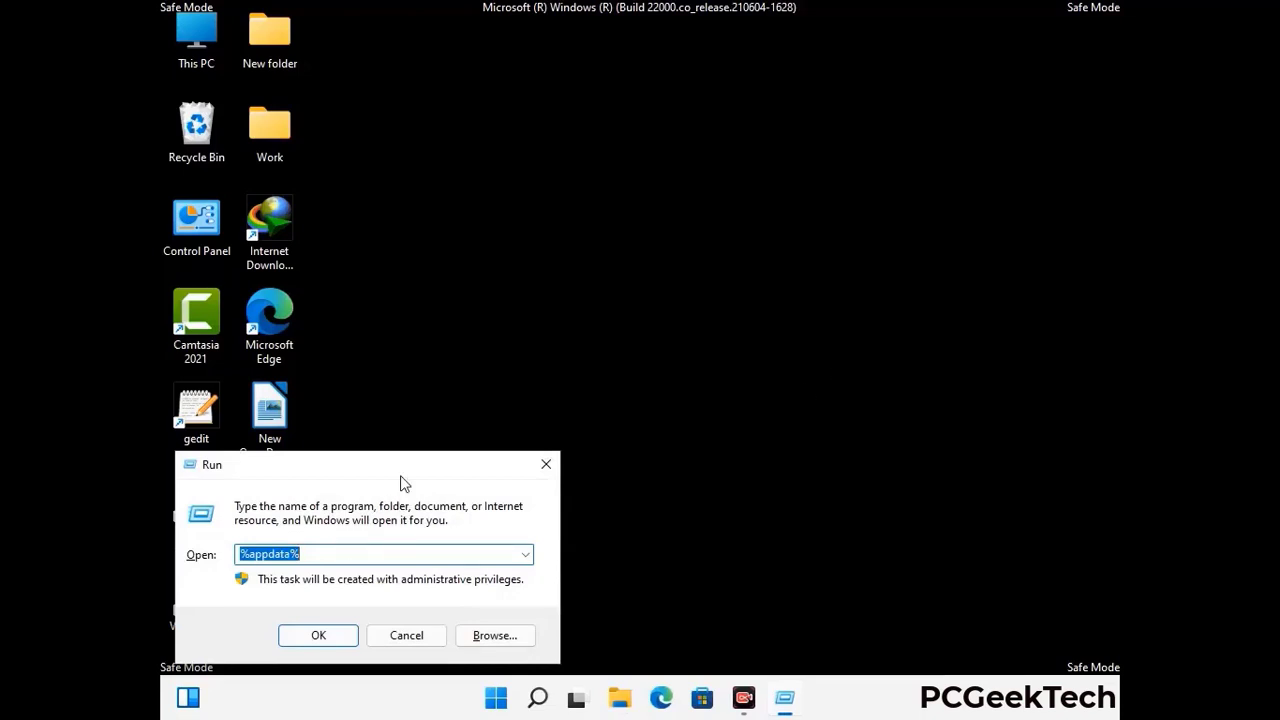
left_click_drag(400, 475, 671, 254)
type("%LocalAppD")
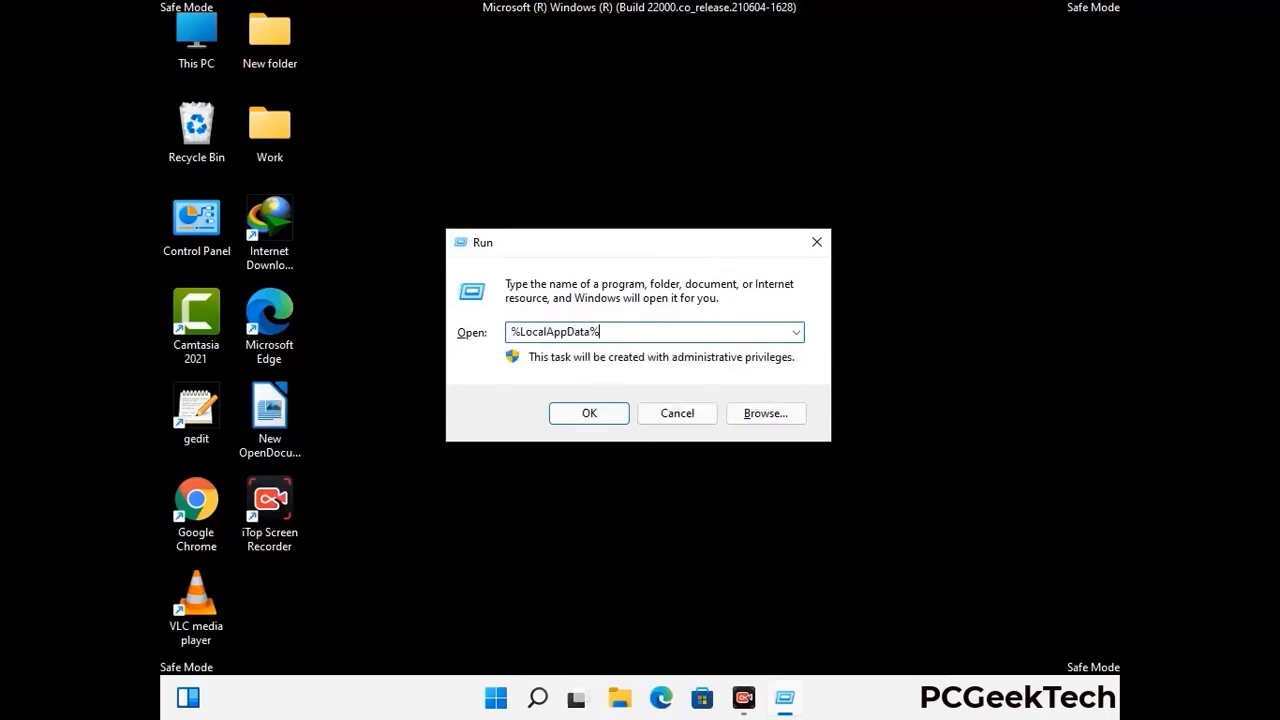
key("Return")
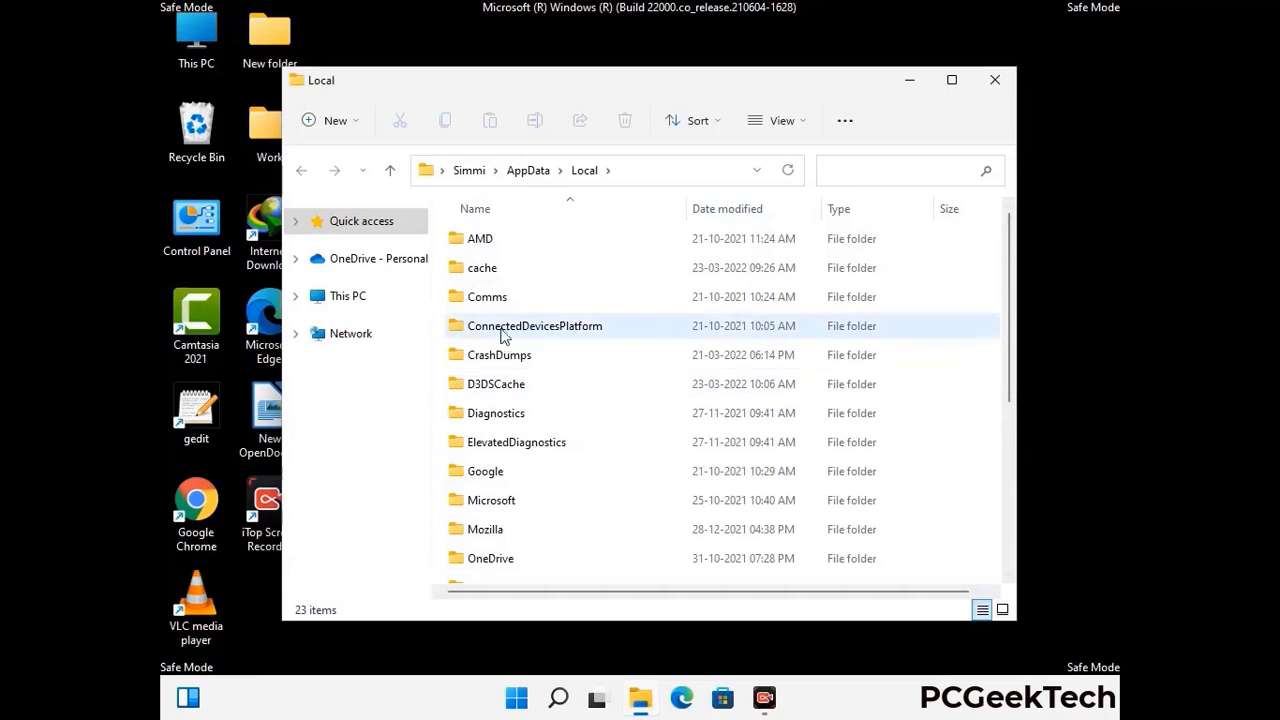
Delete the Mozilla folder from AppData\Local, leaving 22 items, and close the window.
scroll(535, 440, "down", 1)
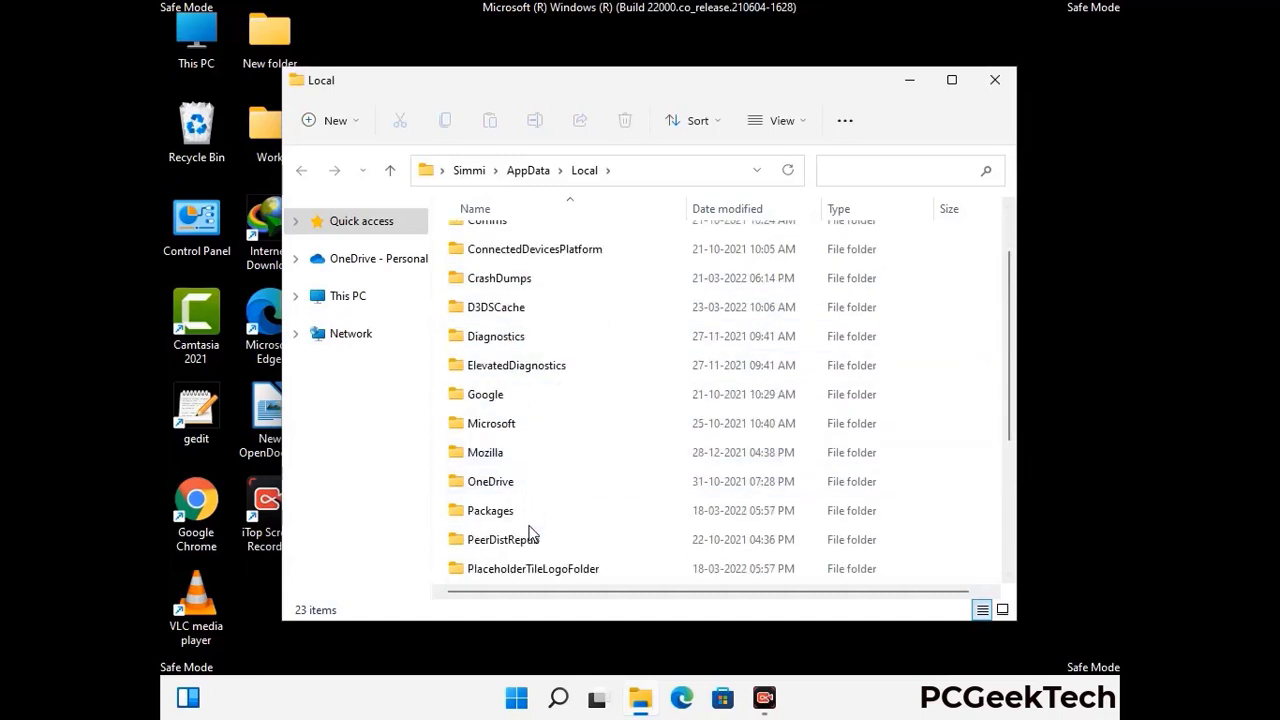
left_click(500, 456)
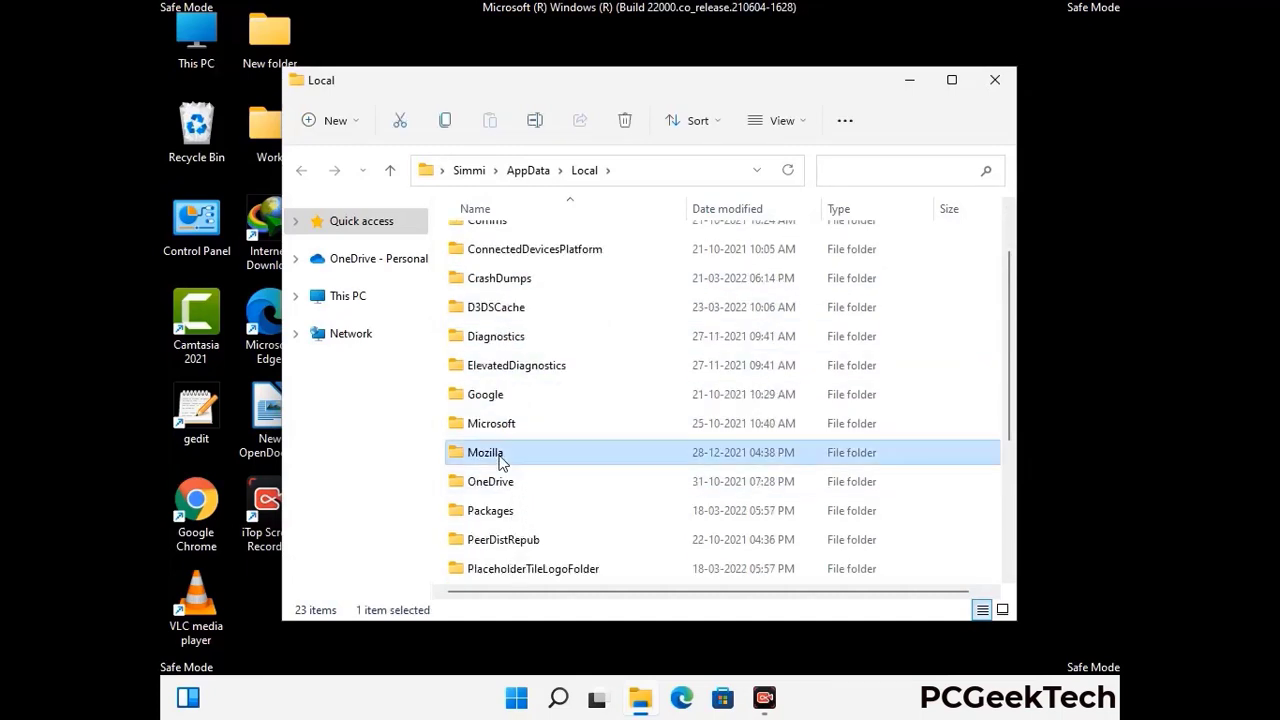
left_click(622, 128)
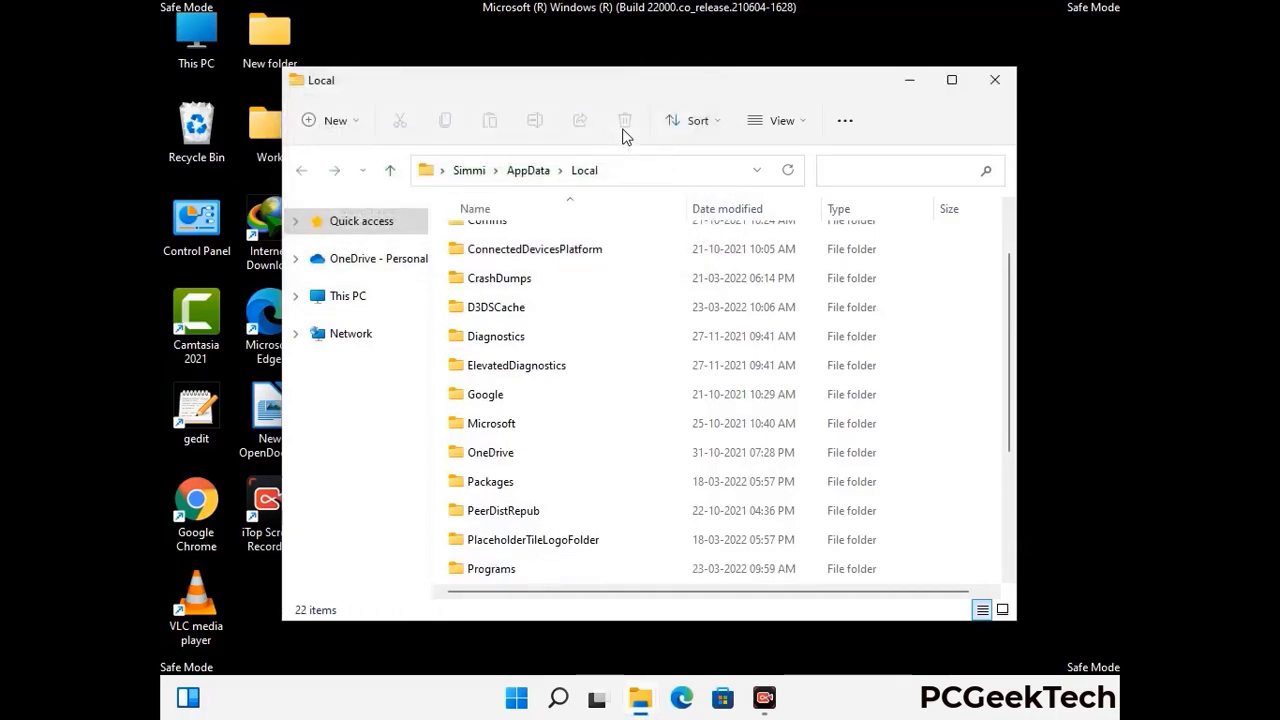
left_click(995, 82)
Run %ProgramData% from the Run dialog to open C:\ProgramData.
key("super+r")
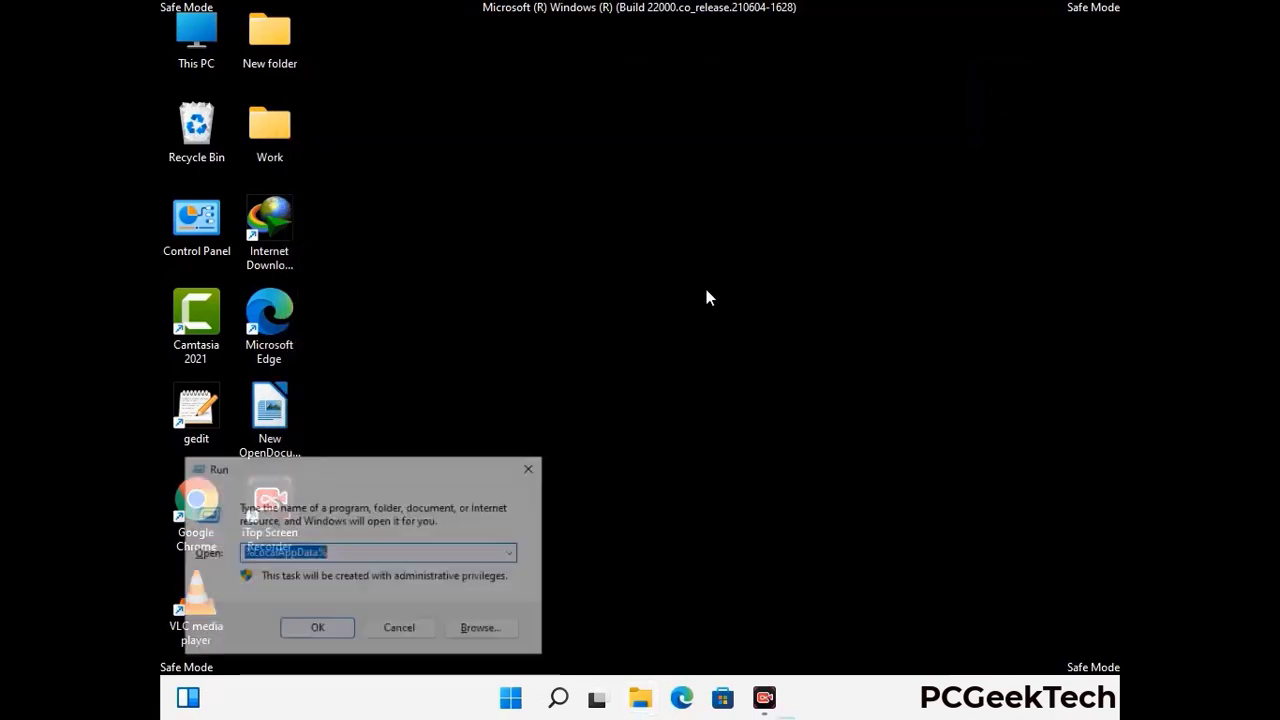
left_click_drag(322, 482, 587, 268)
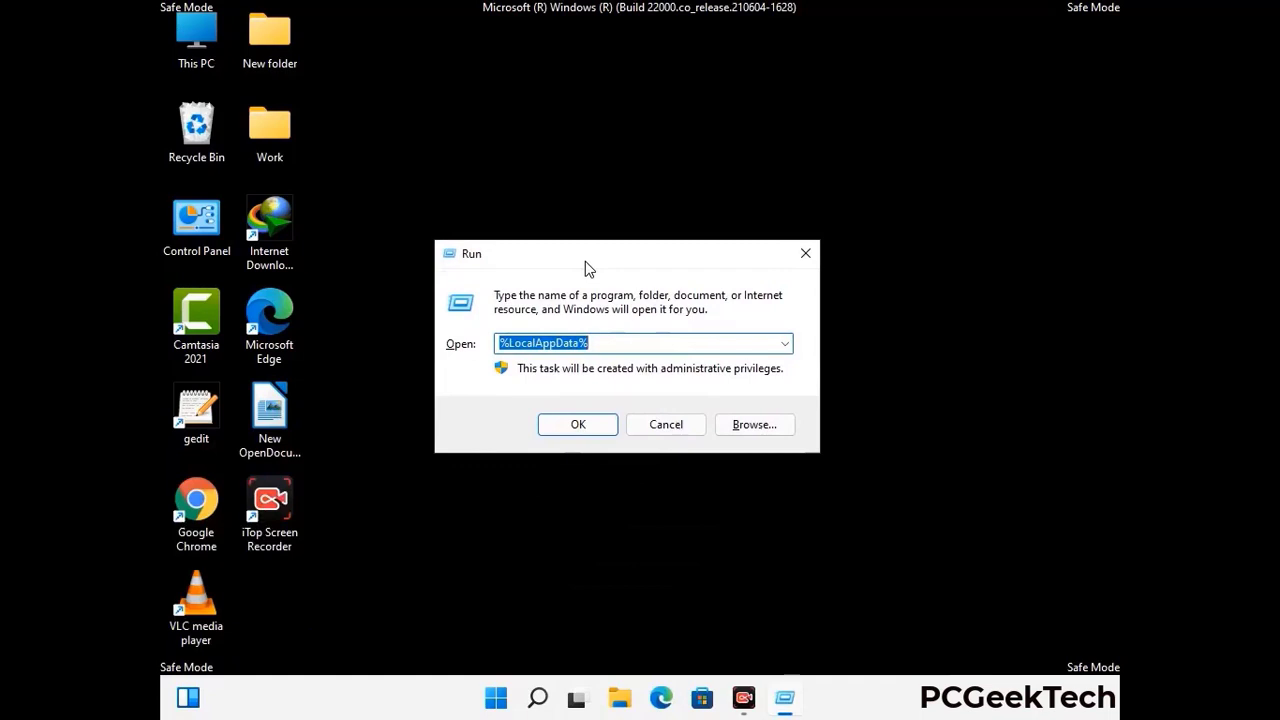
type("%")
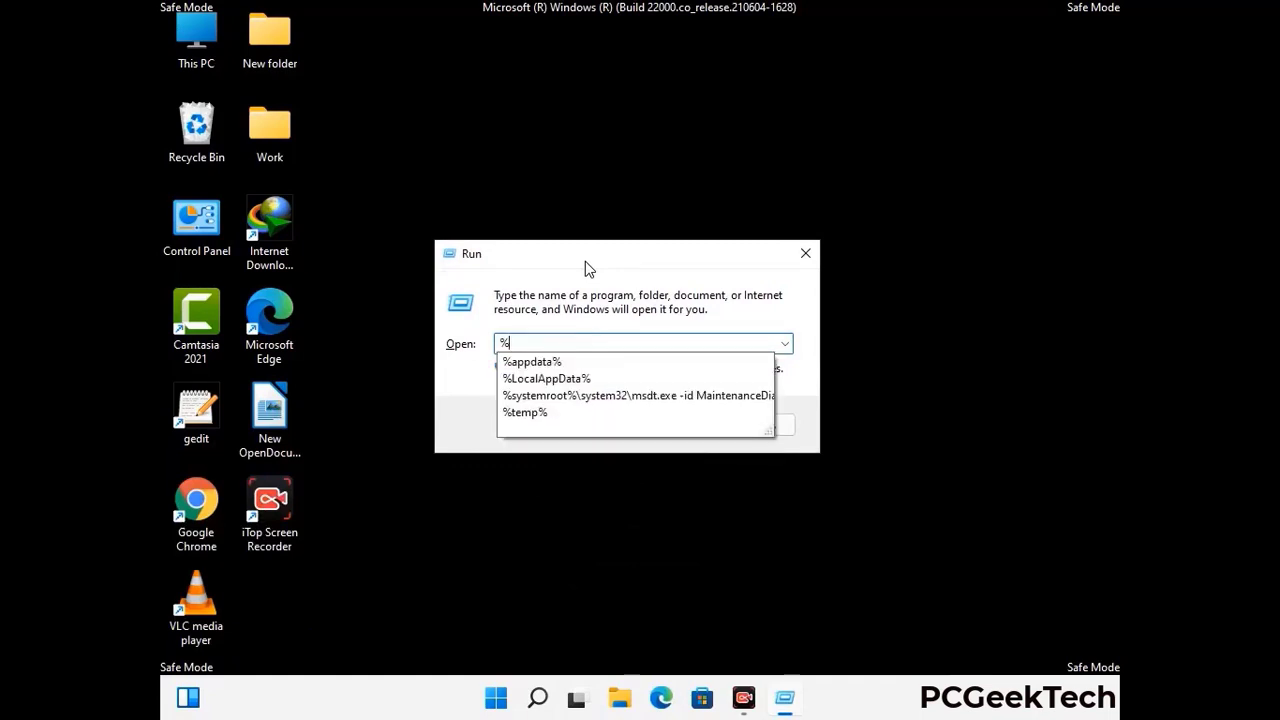
type("Pro")
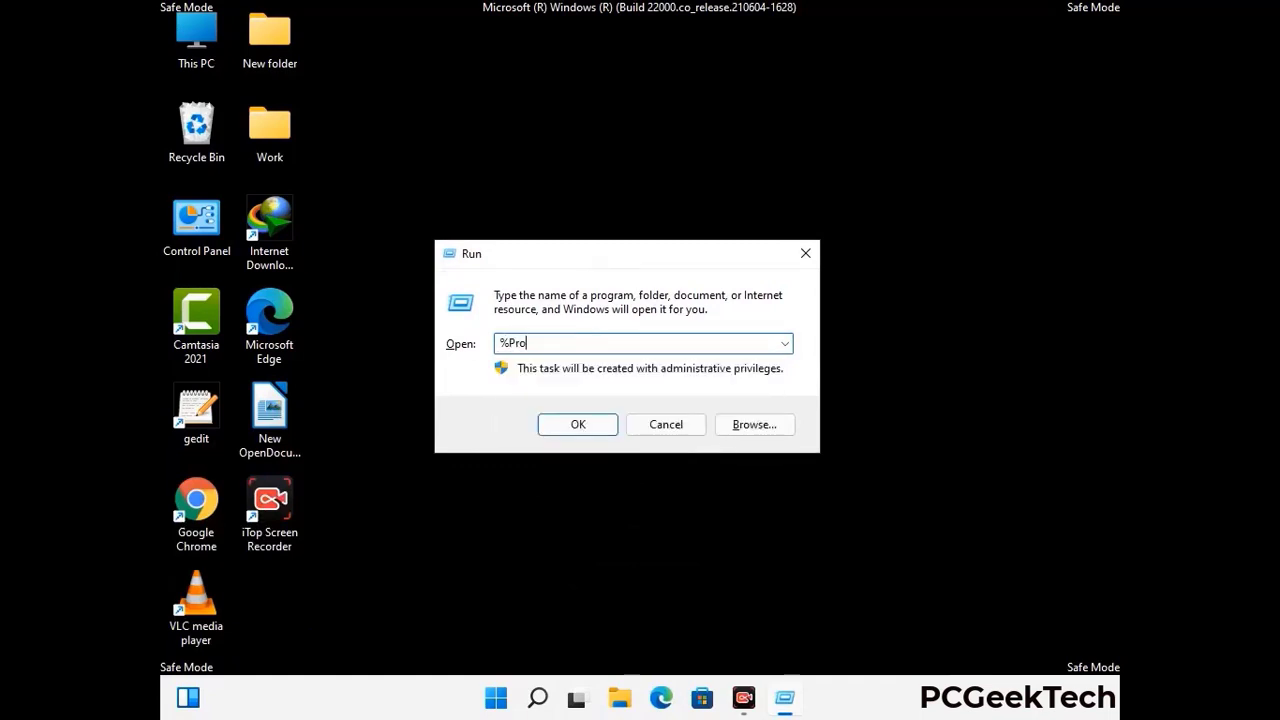
type("gramData%")
key("Return")
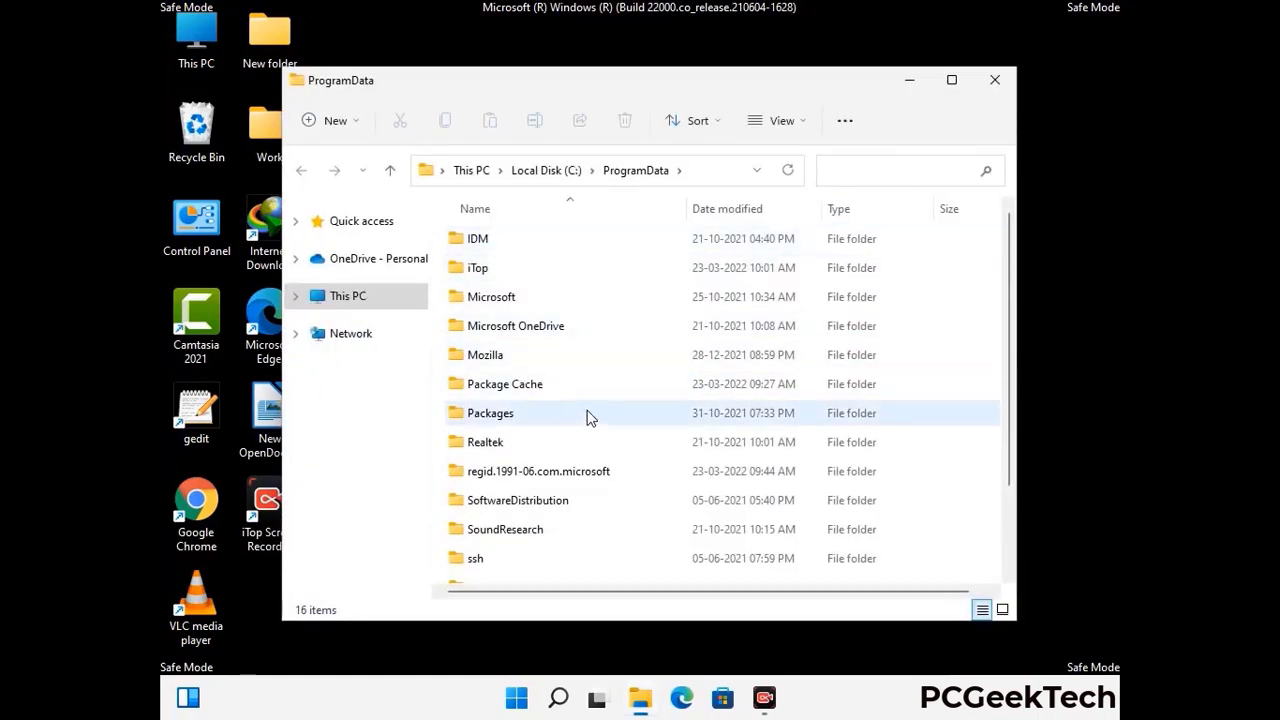
Delete the Mozilla folder from C:\ProgramData and close the Explorer window.
scroll(588, 425, "down", 2)
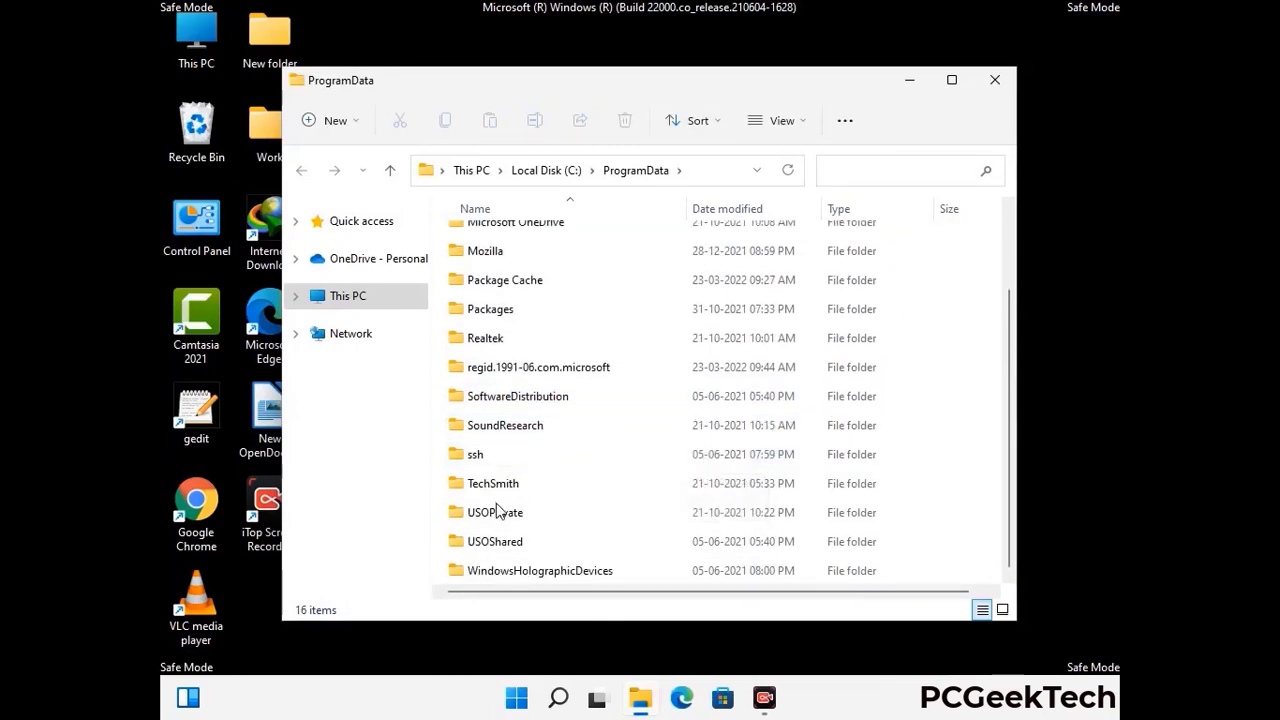
left_click(490, 252)
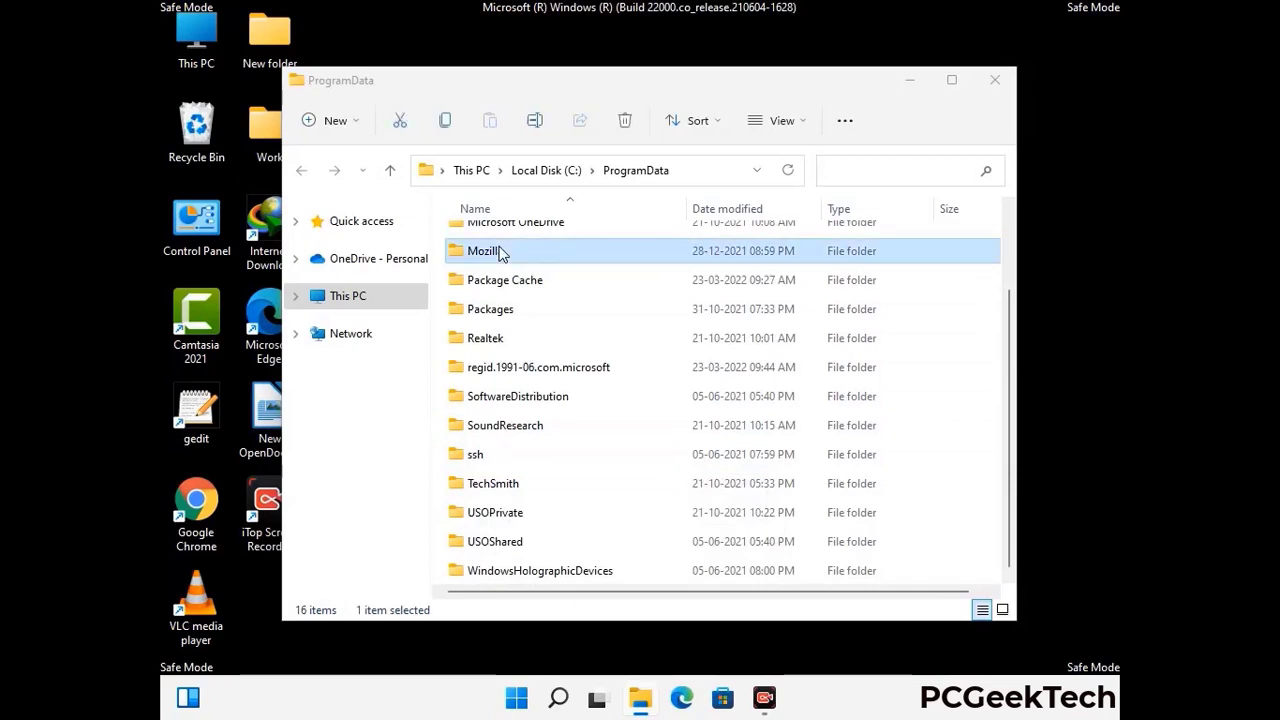
left_click(631, 121)
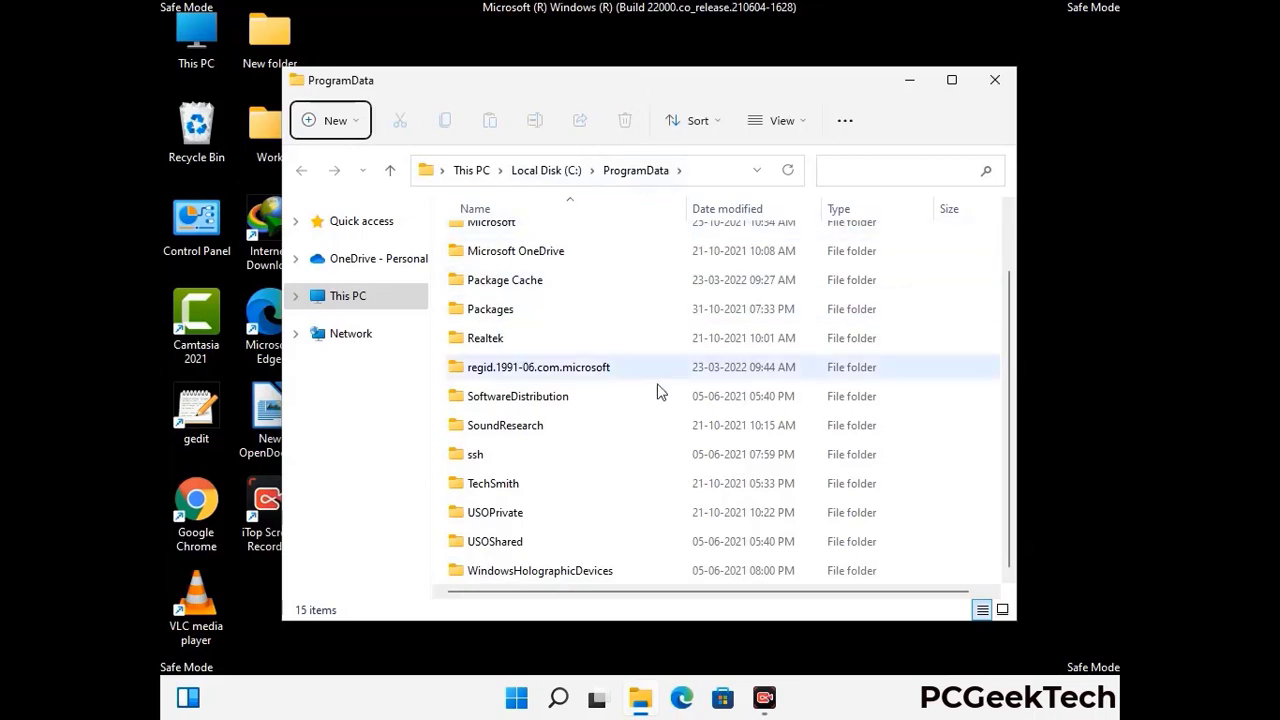
scroll(657, 420, "up", 2)
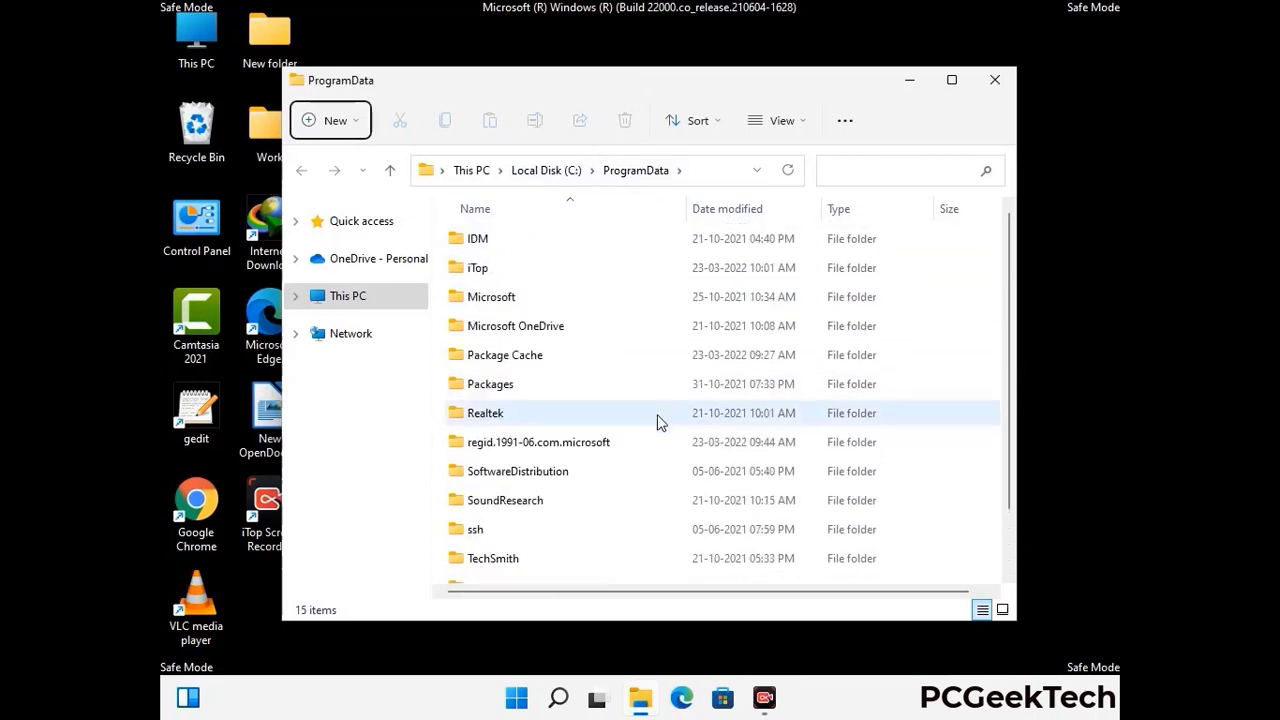
left_click(995, 80)
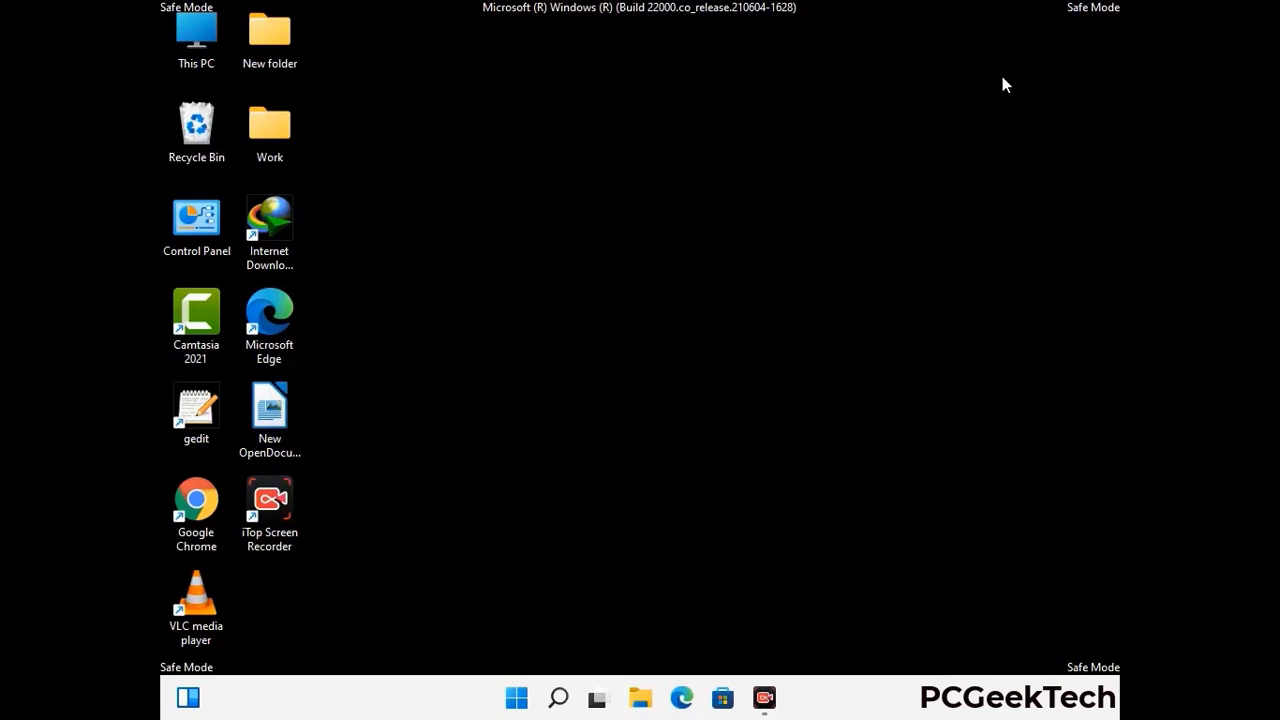
Open C:\Windows in File Explorer by running %WinDir% from the Run dialog.
key("super+r")
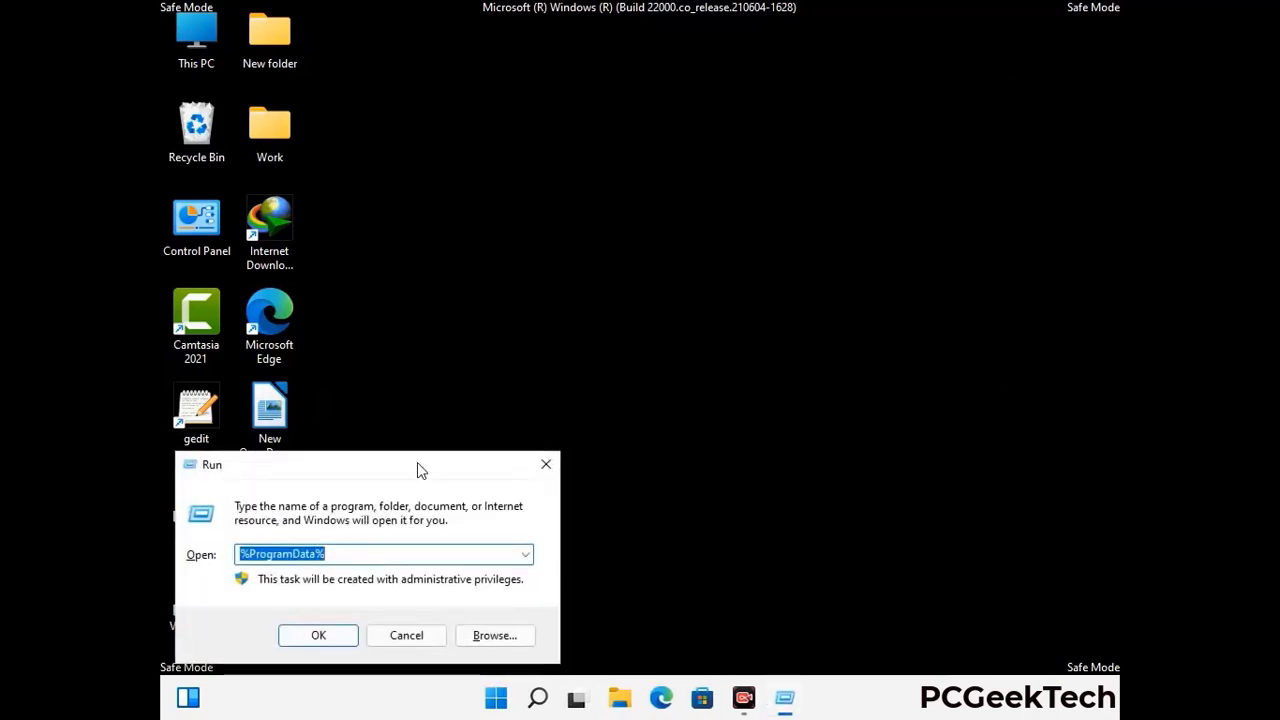
left_click_drag(417, 462, 666, 253)
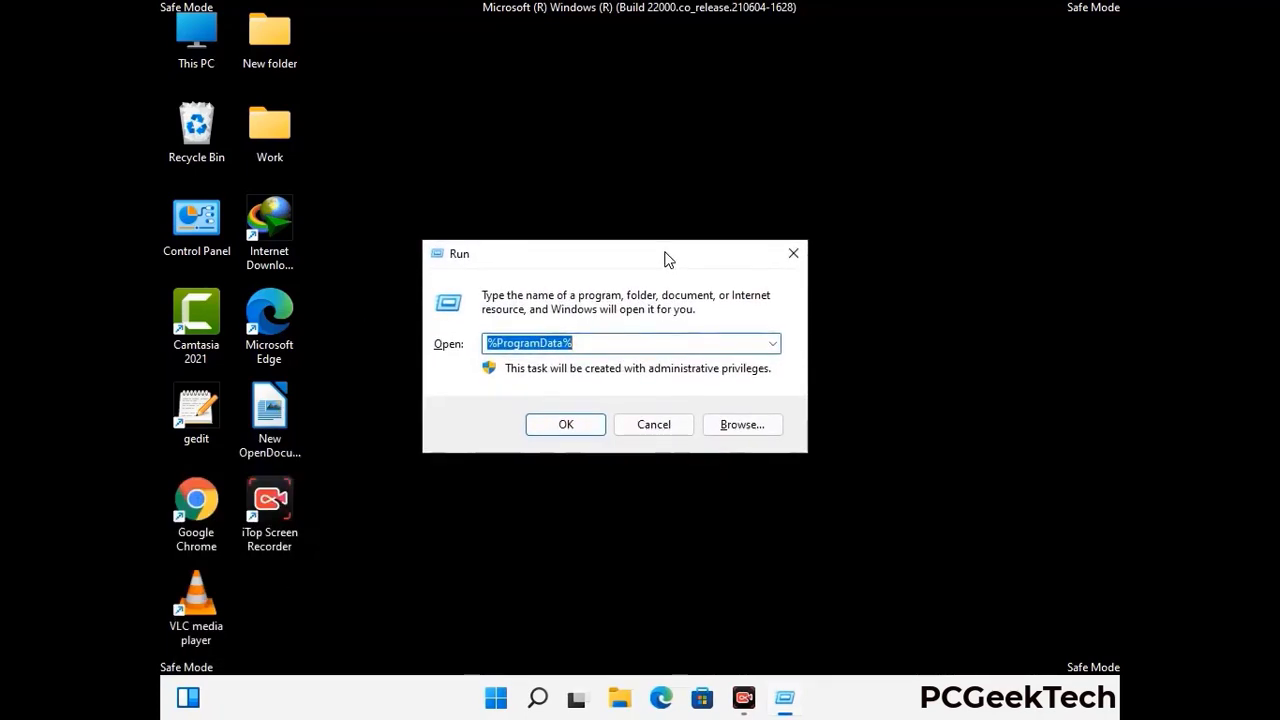
type("%Wi")
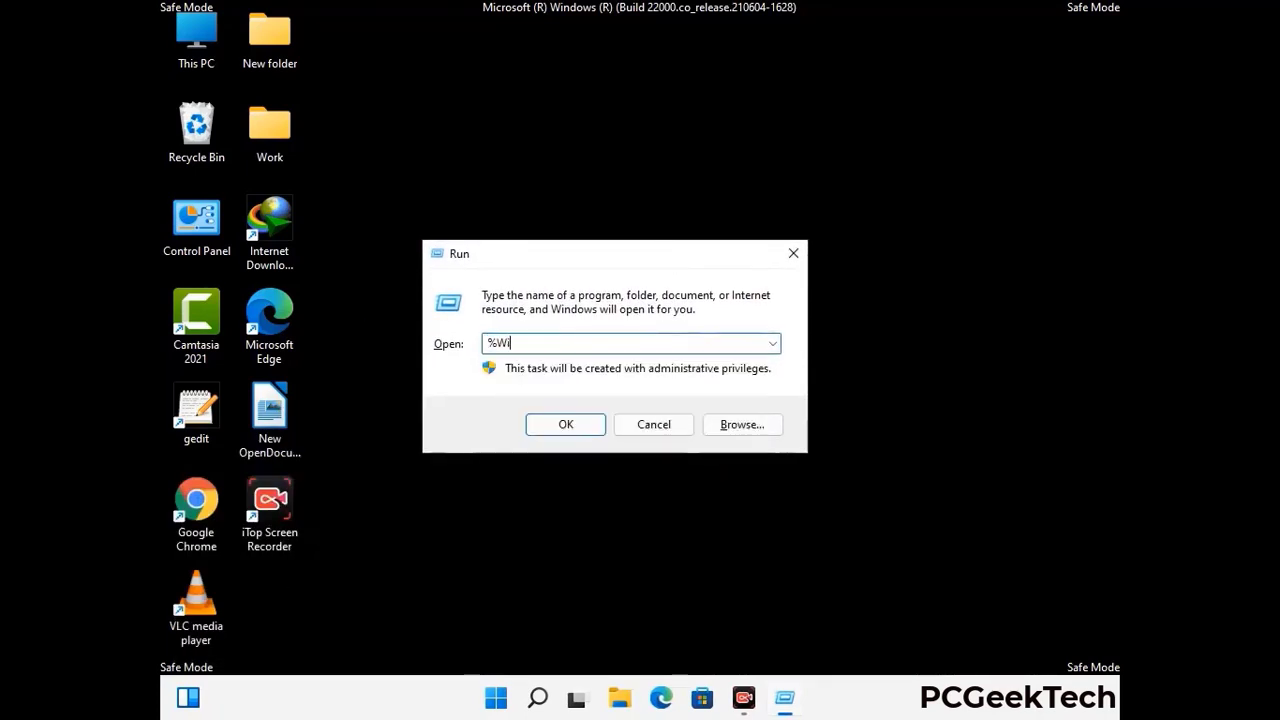
type("nDir%")
key("Return")
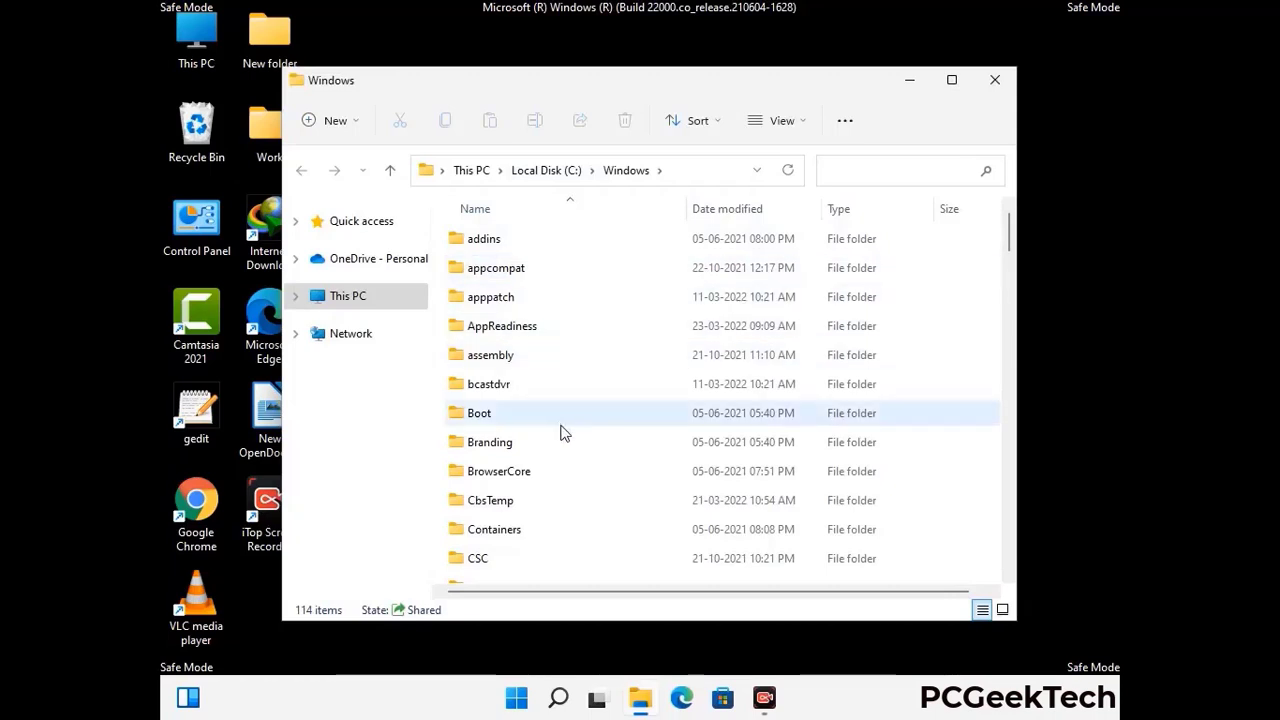
Scroll through the 114-item C:\Windows listing, then close the window.
scroll(563, 435, "down", 1)
scroll(563, 445, "down", 3)
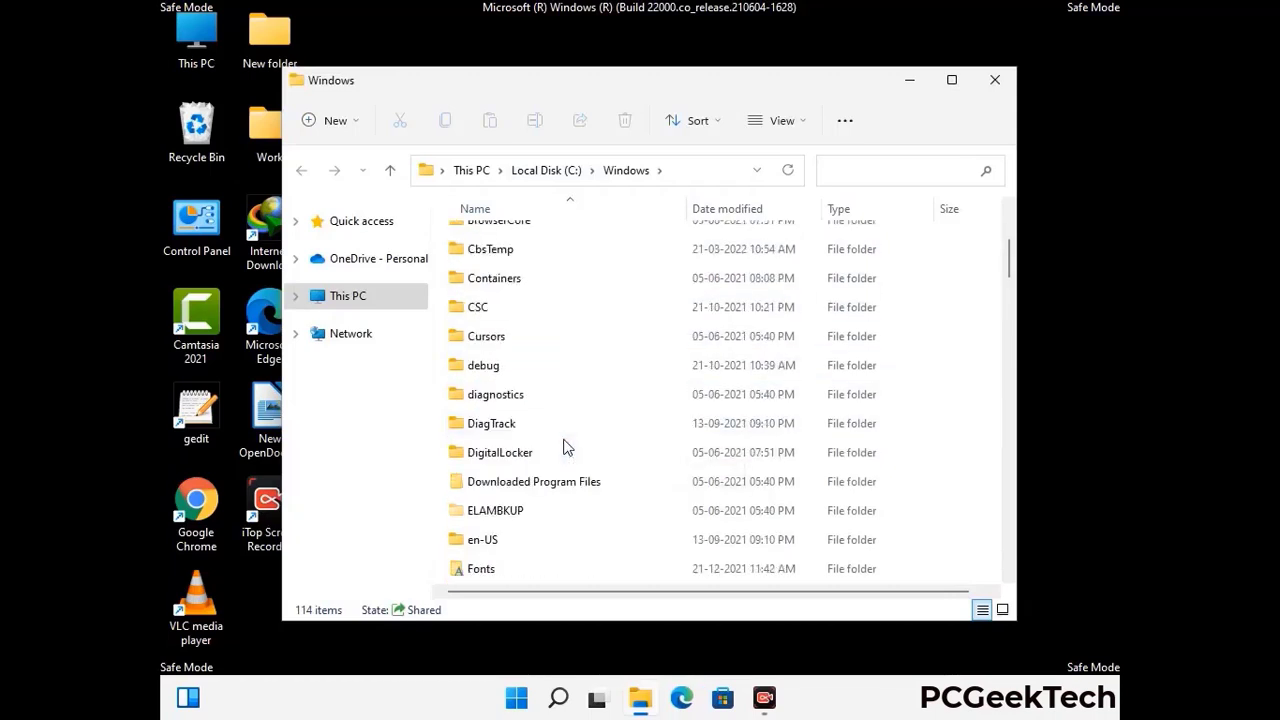
scroll(563, 449, "down", 5)
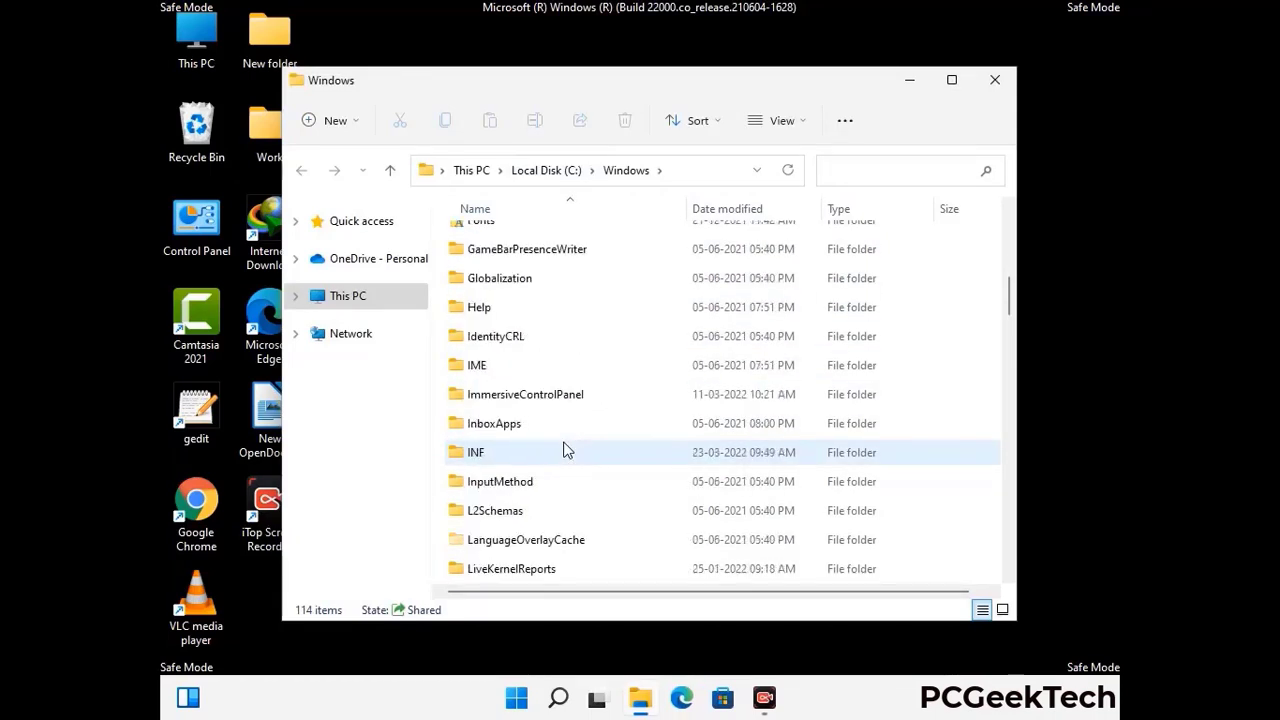
scroll(563, 450, "down", 1)
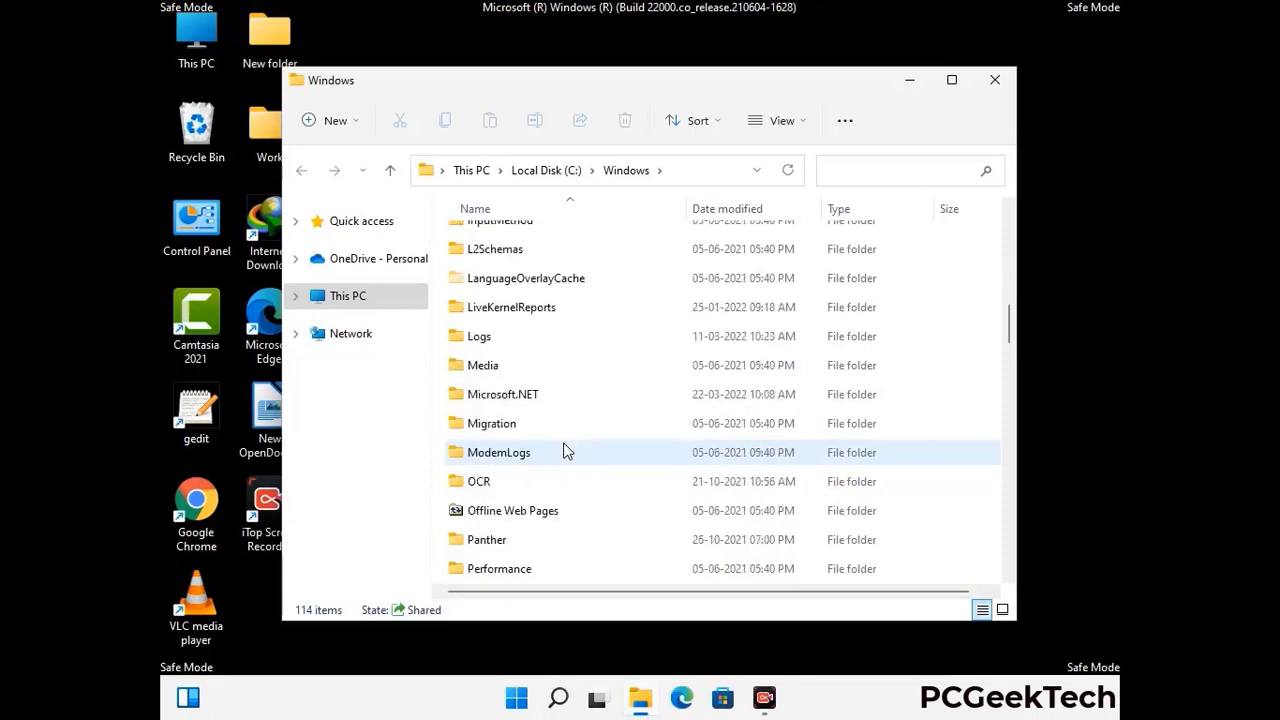
scroll(563, 450, "down", 8)
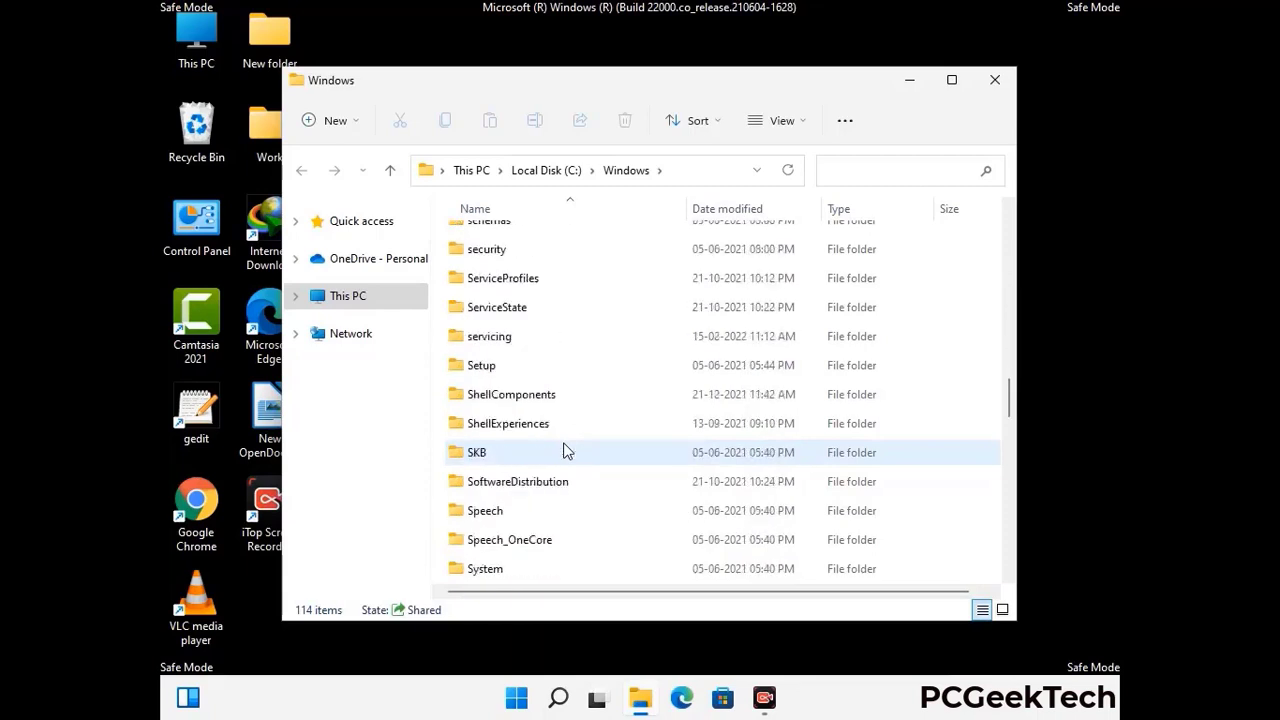
scroll(563, 450, "down", 6)
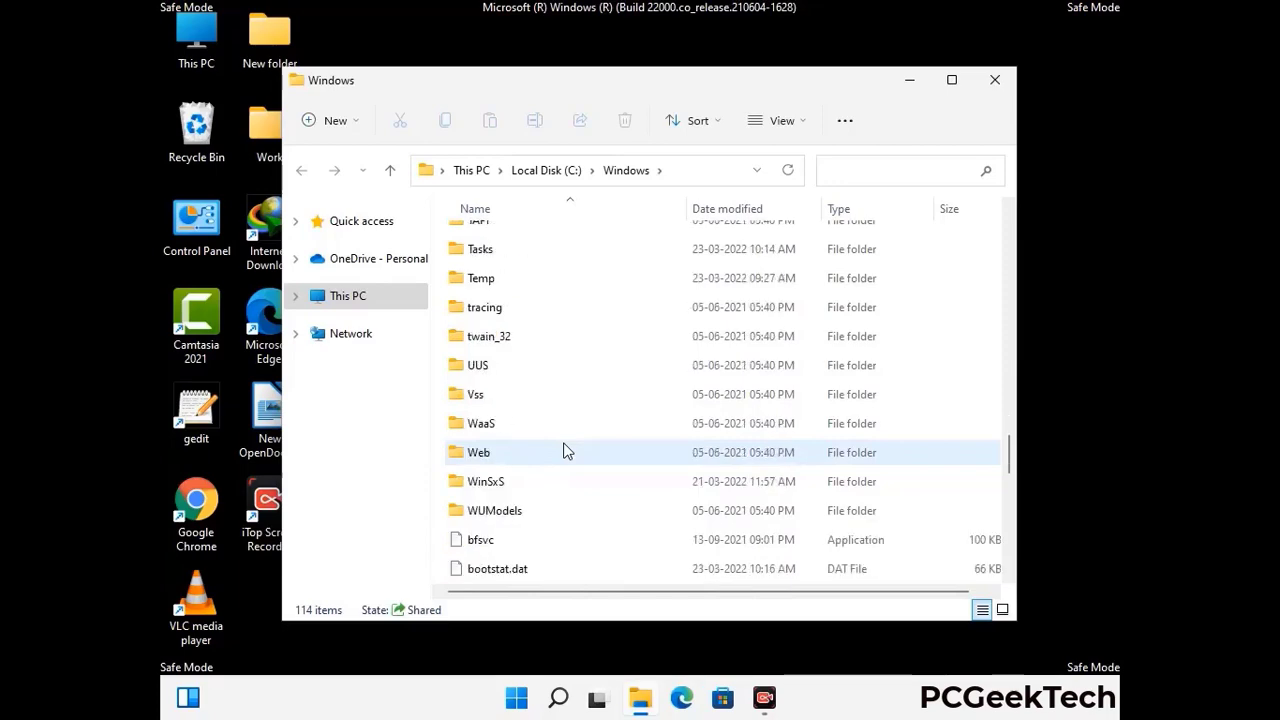
scroll(563, 450, "down", 2)
scroll(563, 450, "down", 5)
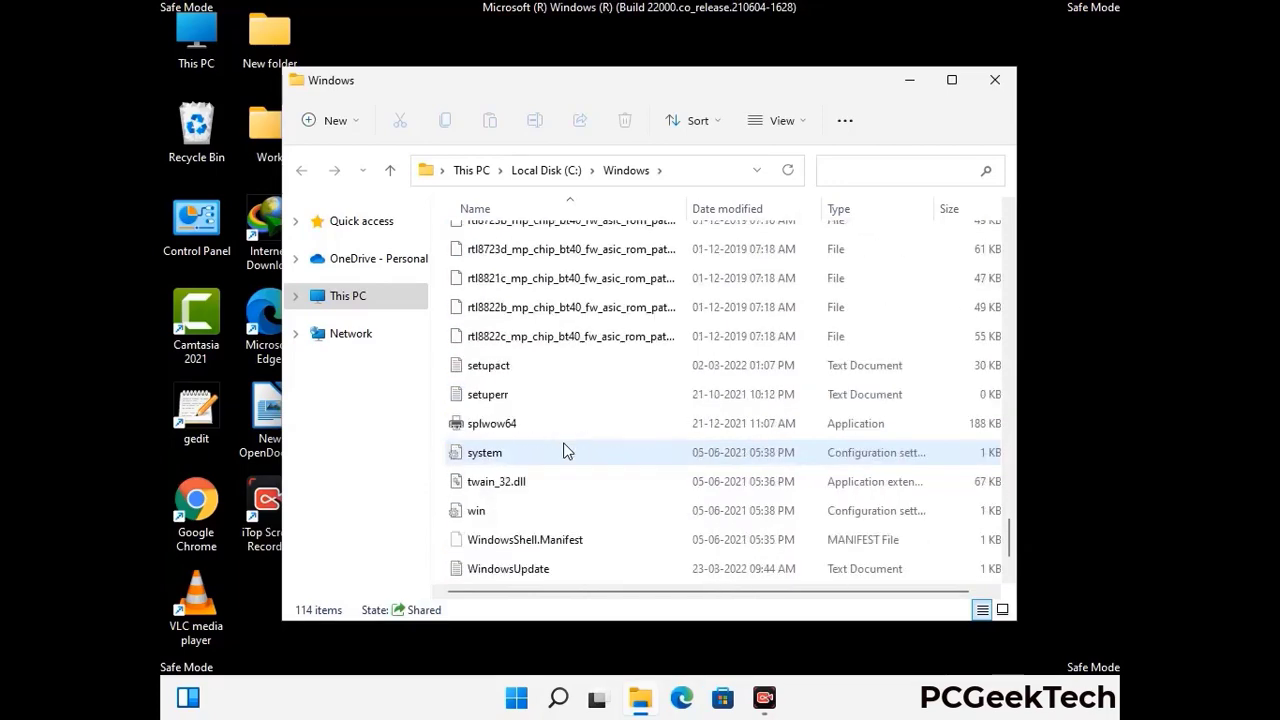
scroll(563, 450, "down", 1)
scroll(563, 450, "up", 14)
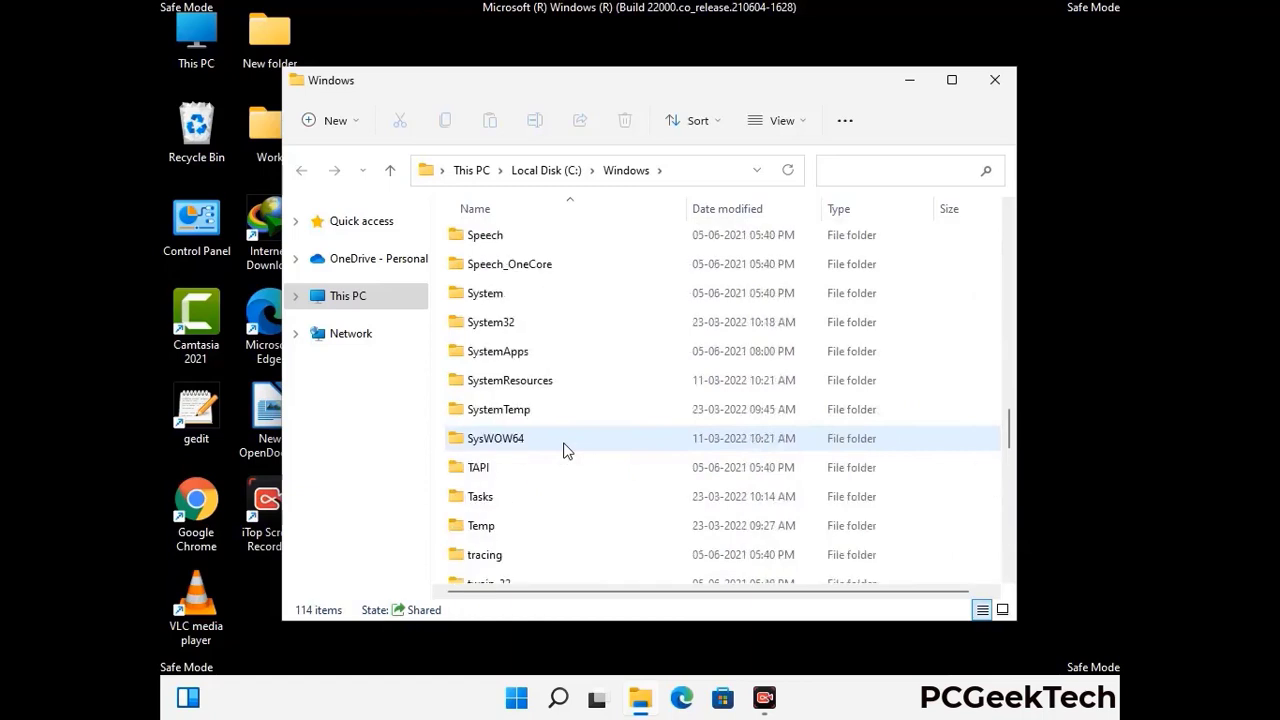
scroll(563, 450, "up", 3)
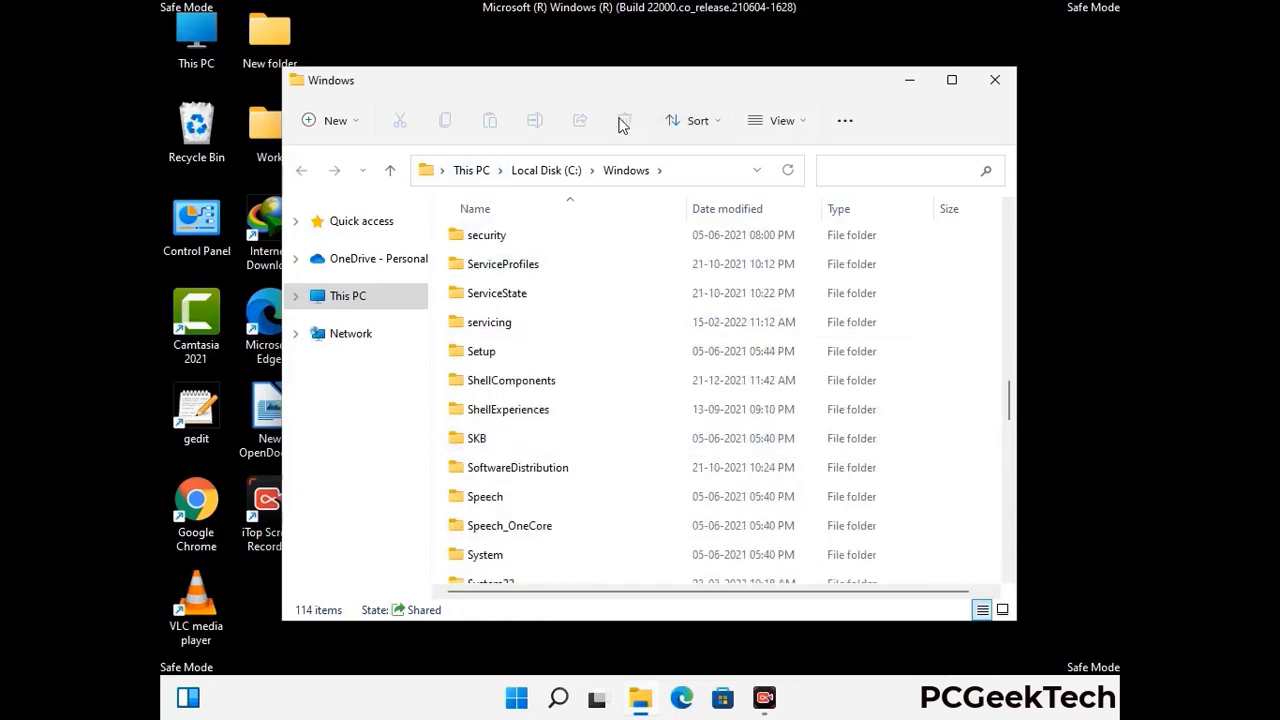
left_click(1004, 84)
Run %temp% to open the current user's Temp folder.
key("super+r")
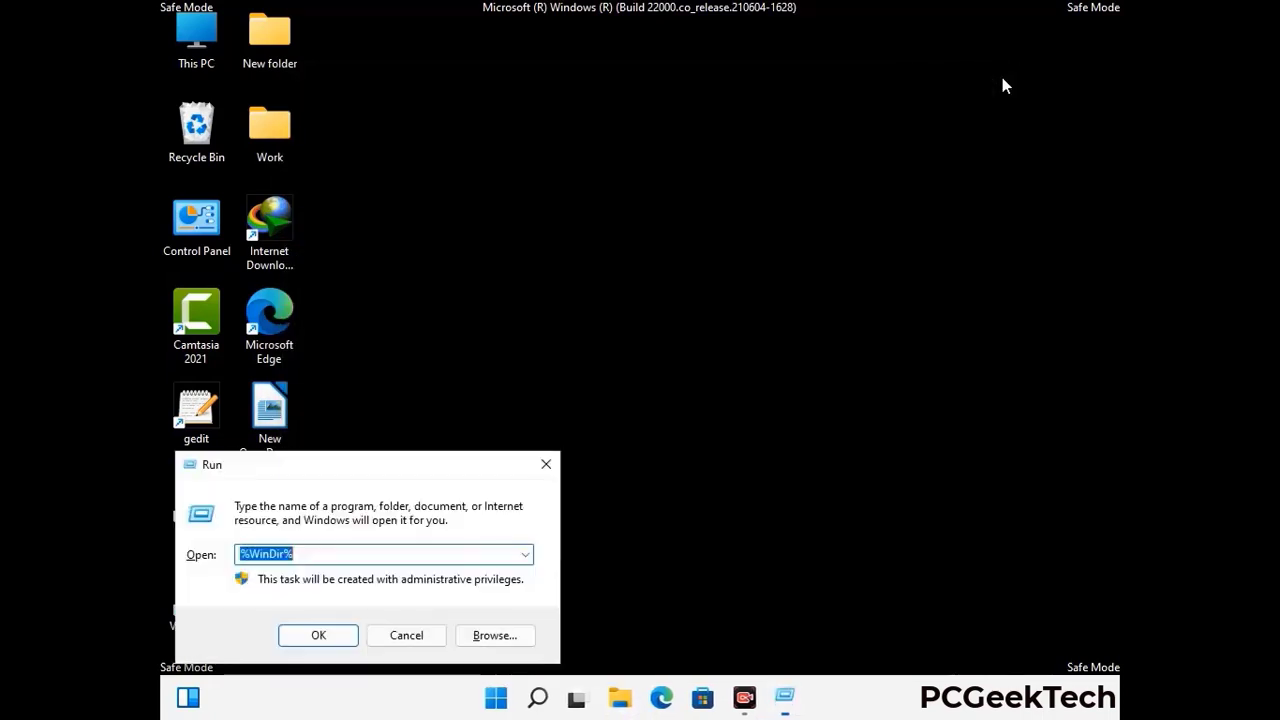
left_click_drag(423, 471, 727, 172)
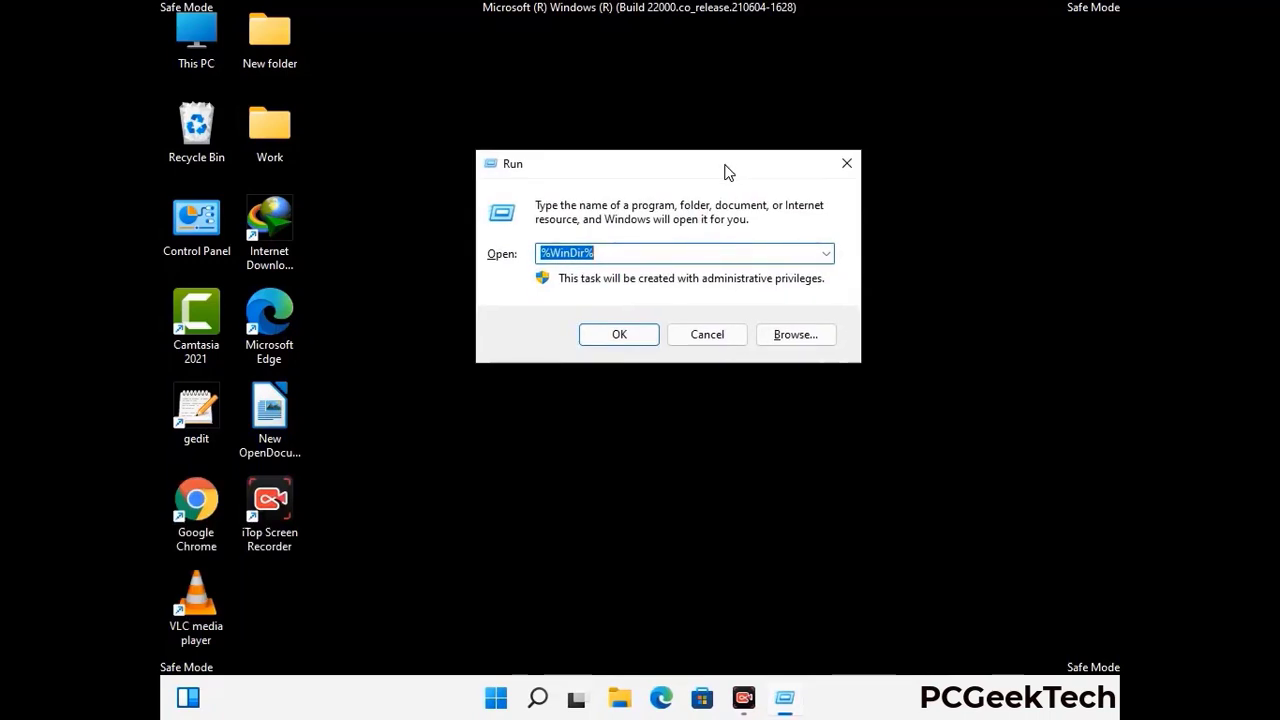
type("%tem")
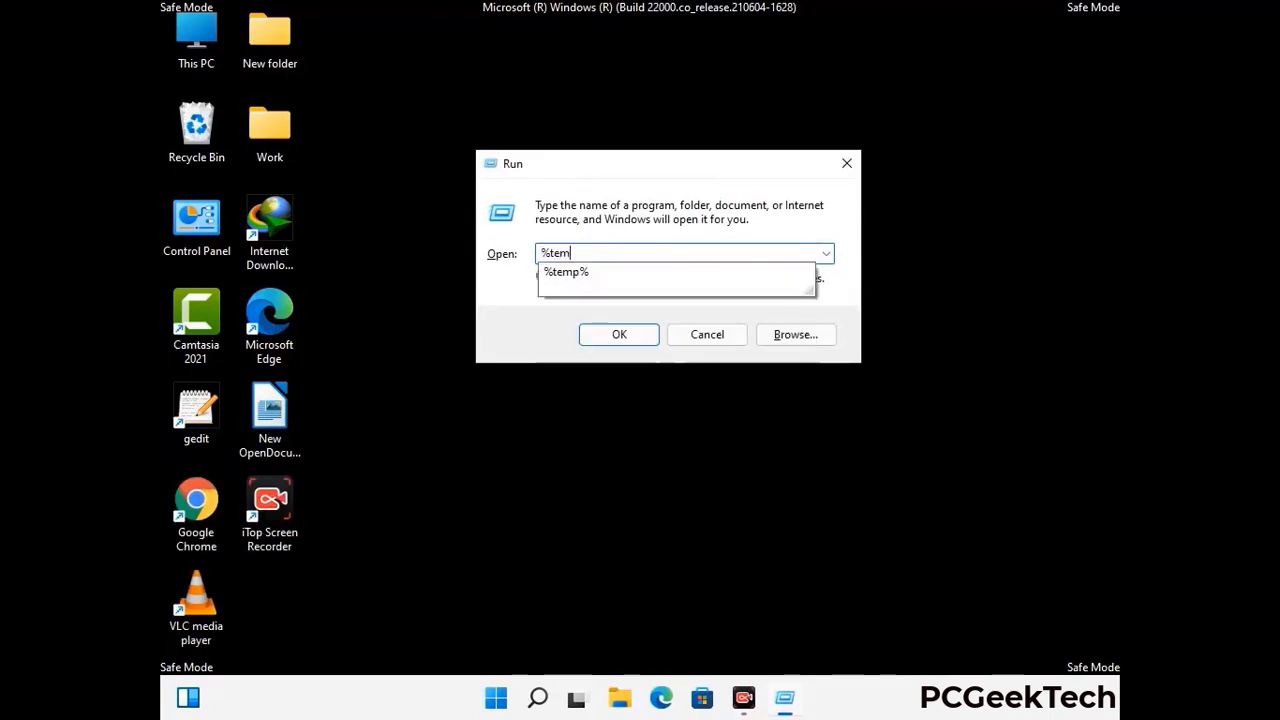
type("p%")
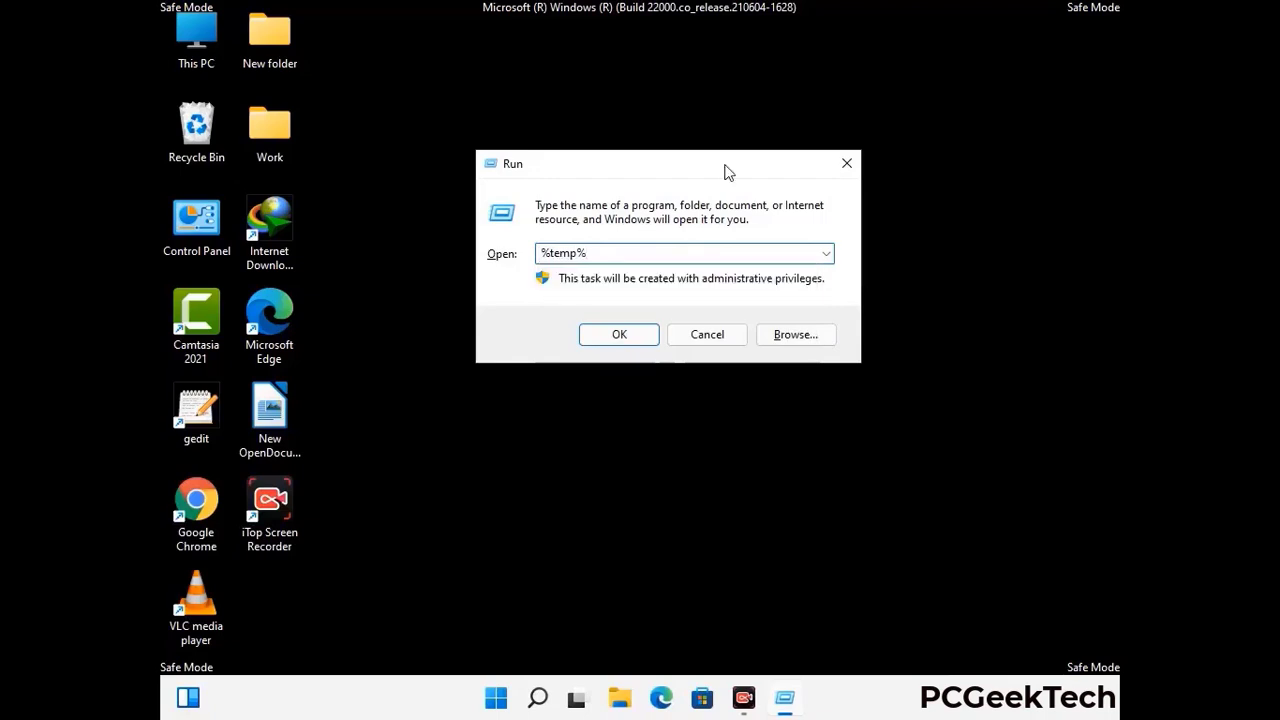
left_click(640, 332)
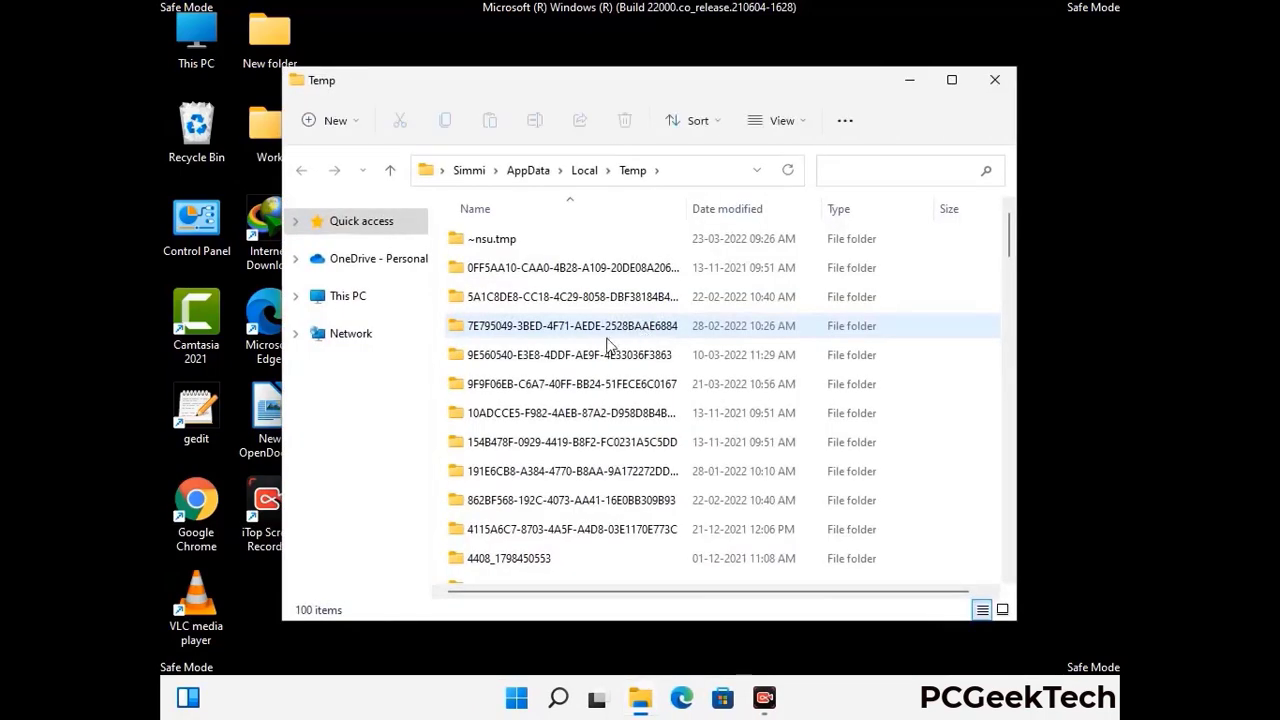
Select and delete all items in the user's Temp folder, then close the window.
left_click(582, 387)
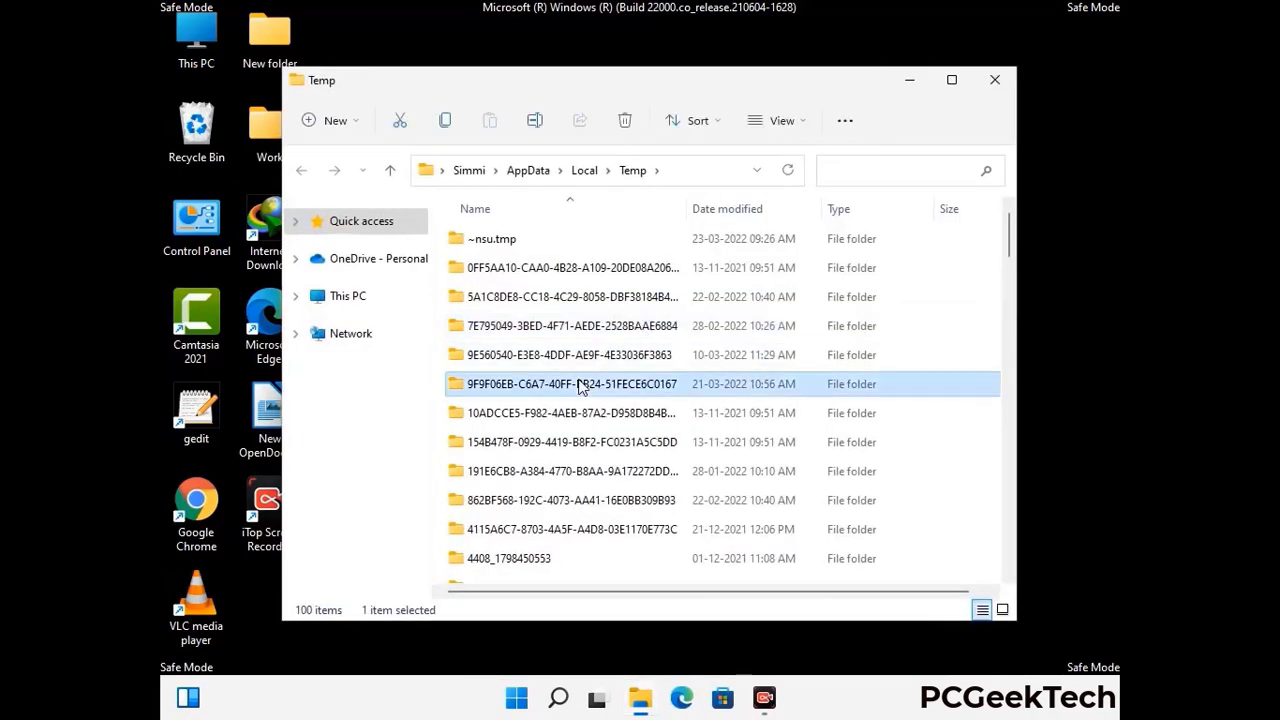
key("ctrl+a")
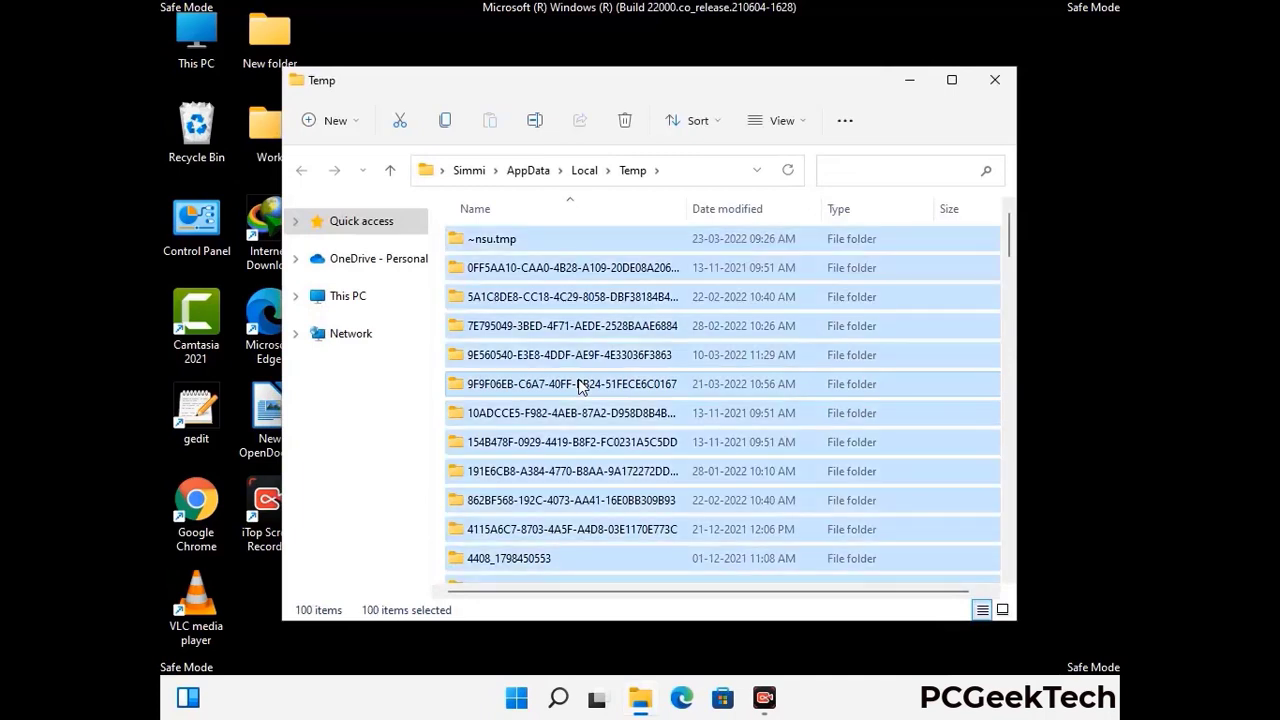
left_click(628, 121)
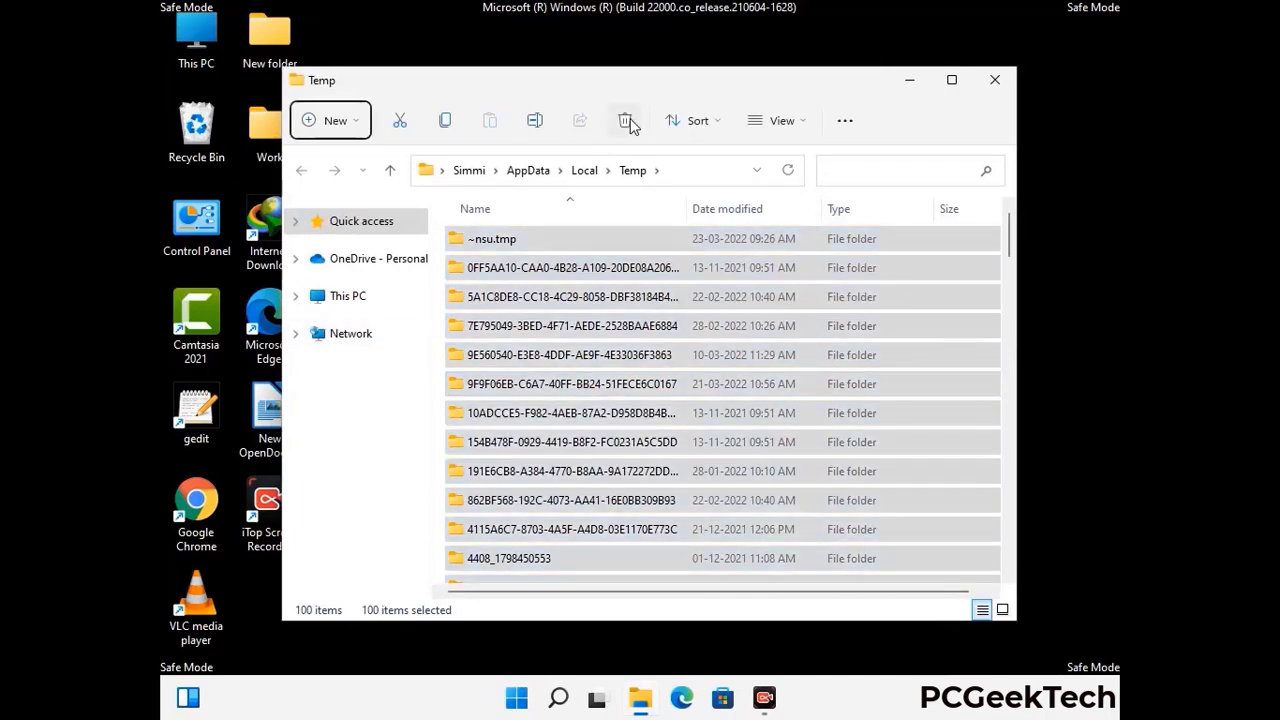
left_click(993, 79)
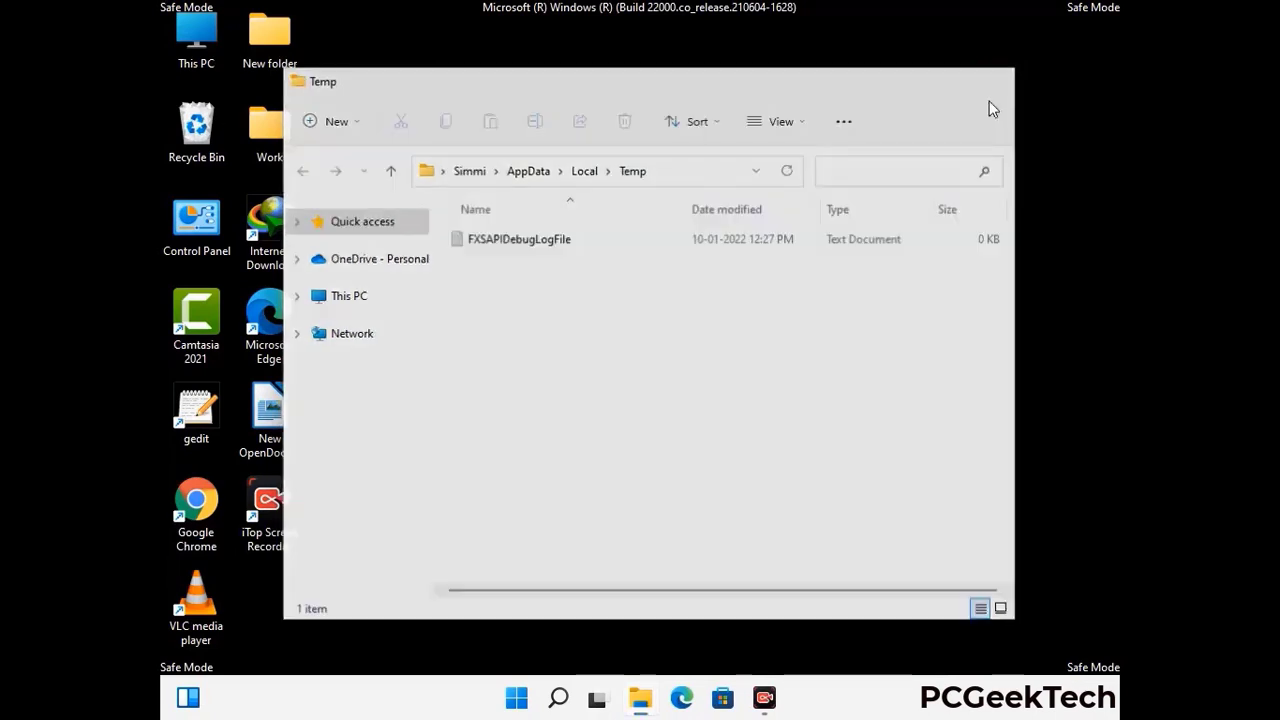
Open C:\Windows\Temp by running temp from the Run dialog.
key("super+r")
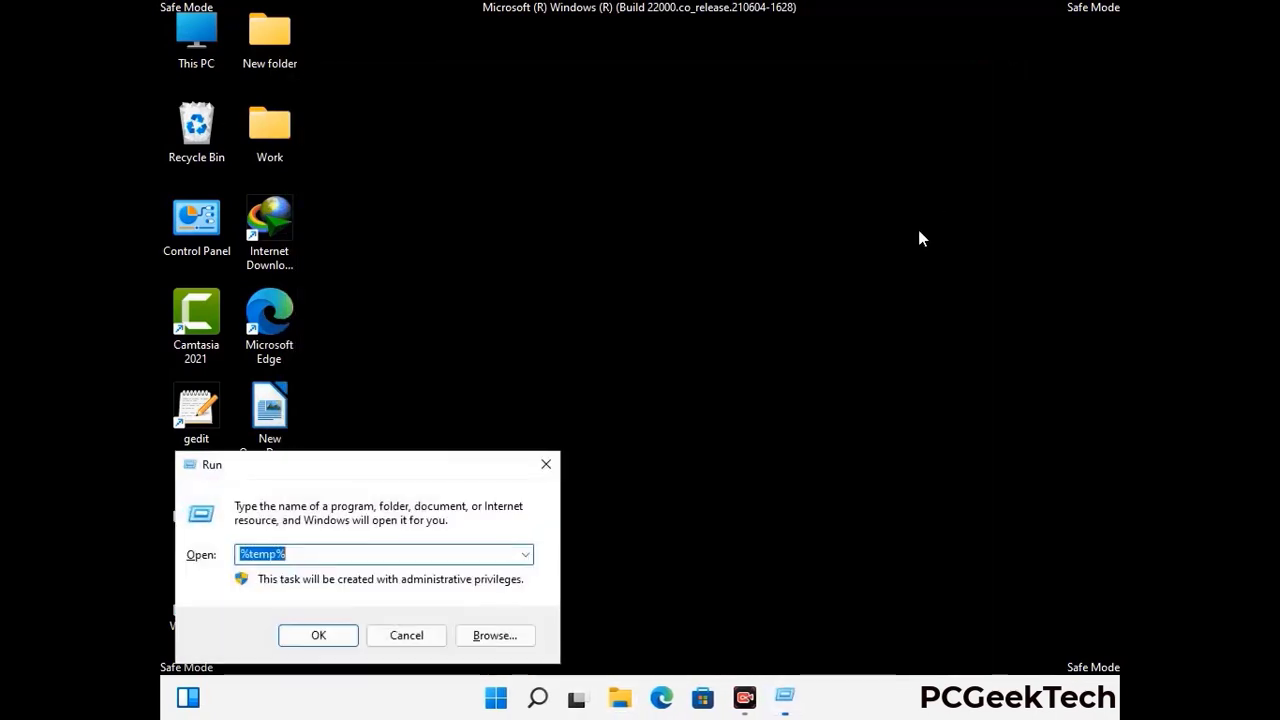
left_click_drag(436, 464, 731, 187)
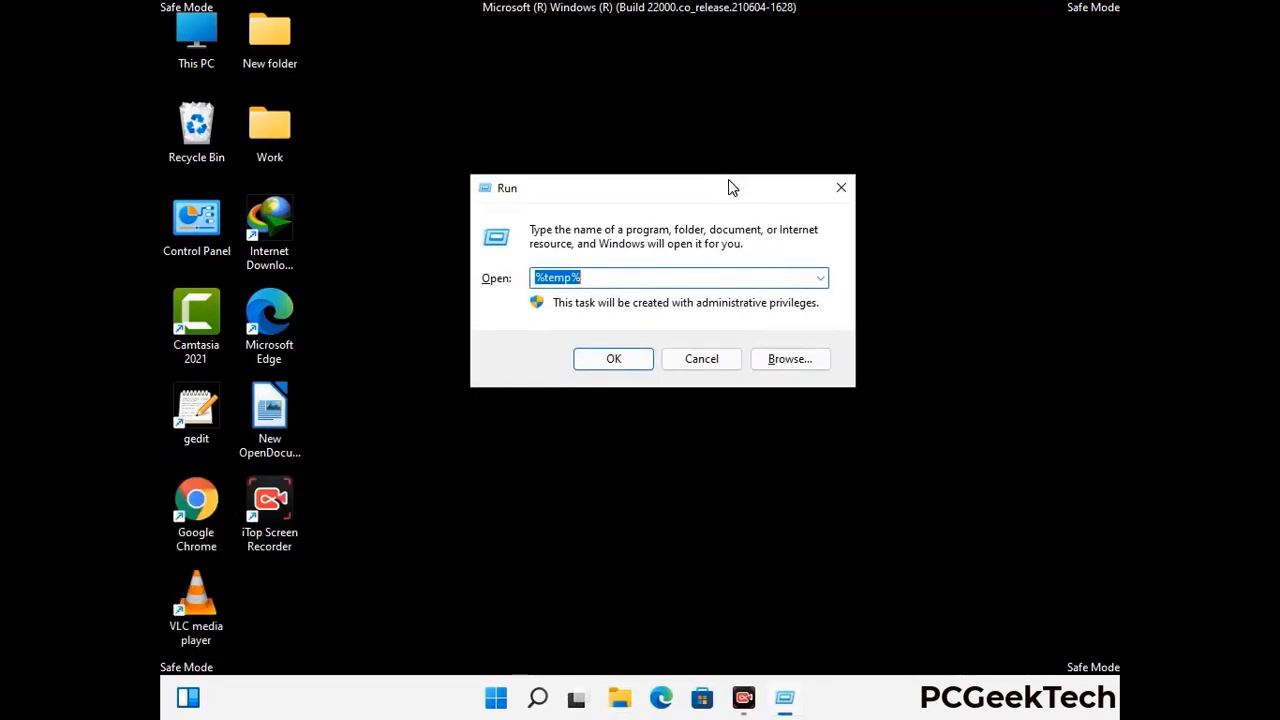
type("temp")
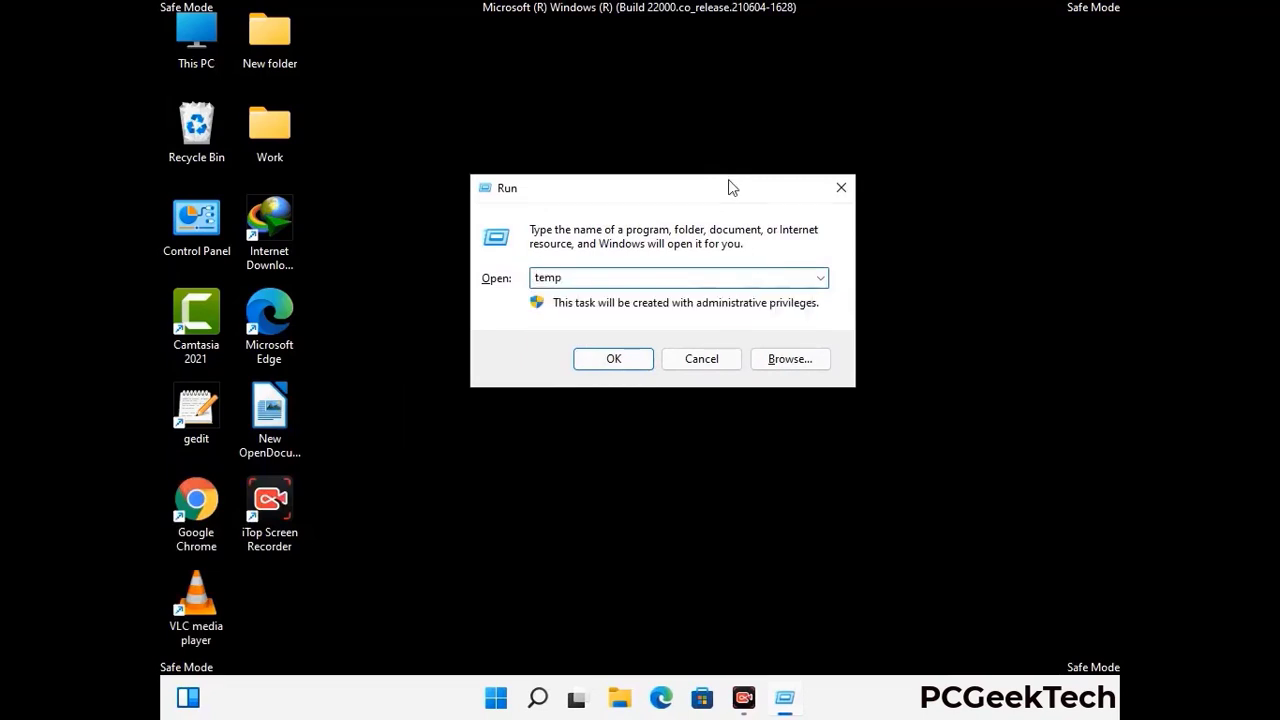
key("Return")
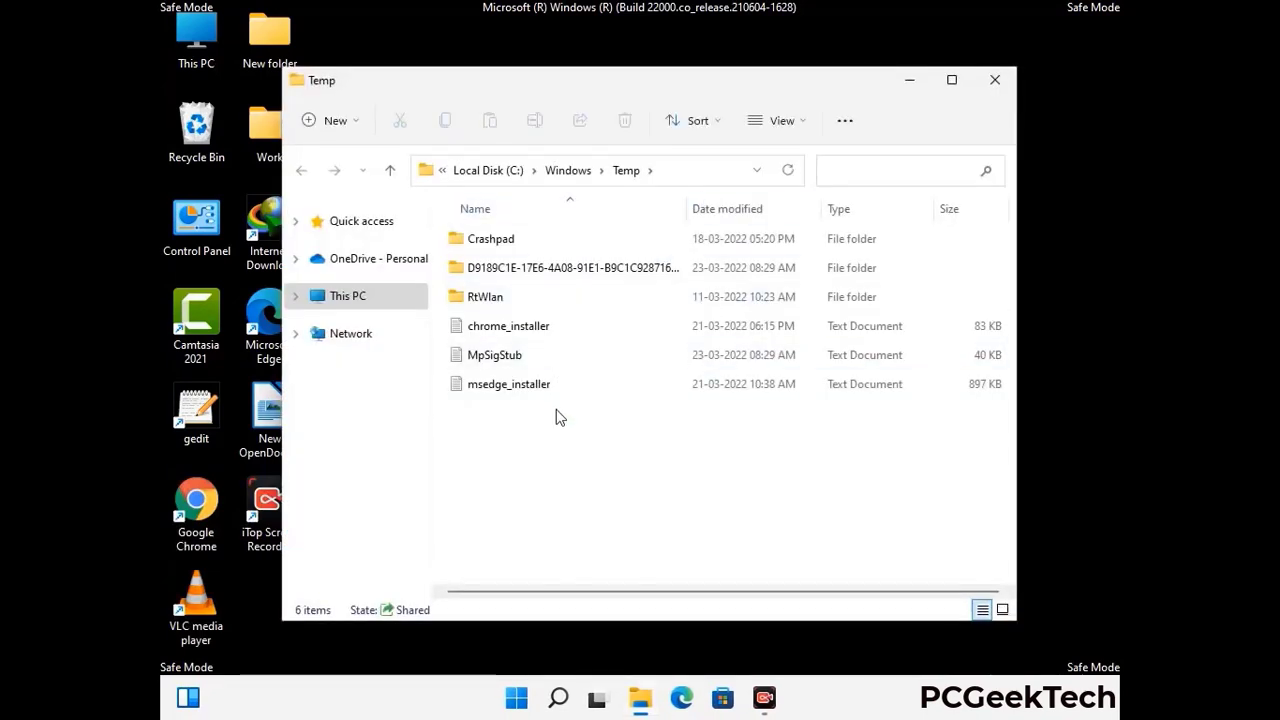
Delete all six items in C:\Windows\Temp and close the window.
key("ctrl+a")
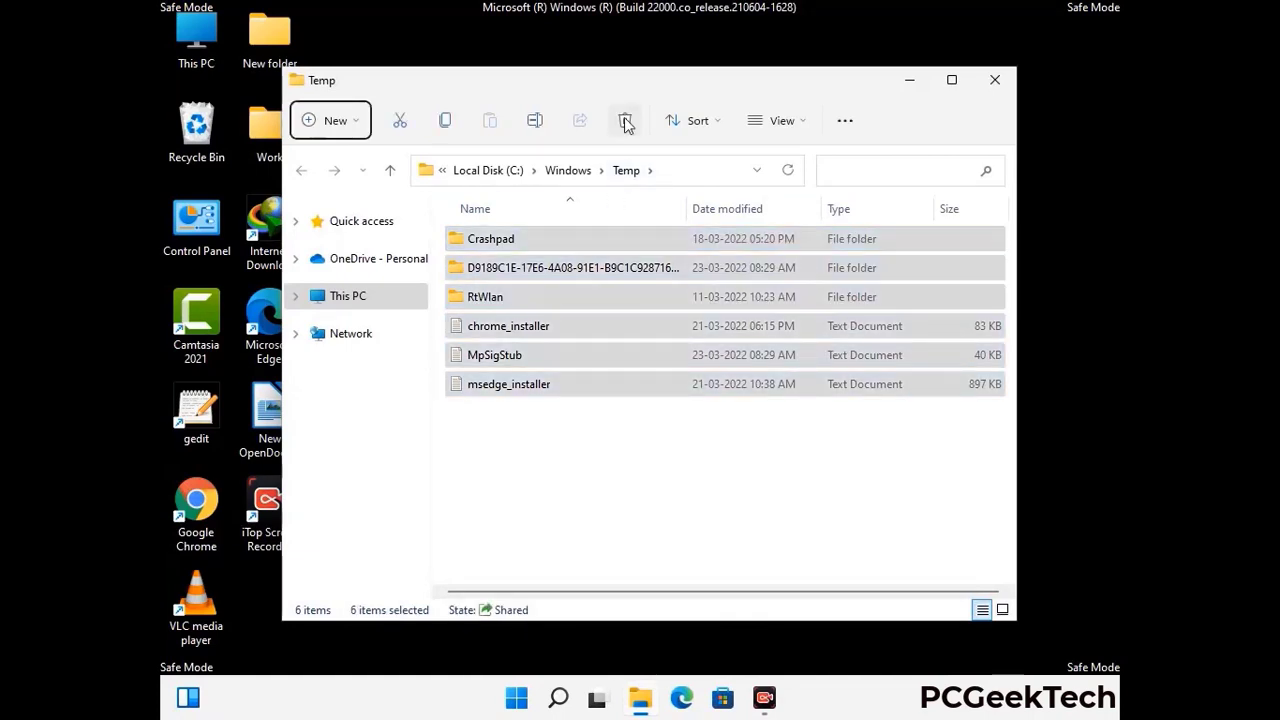
left_click(625, 121)
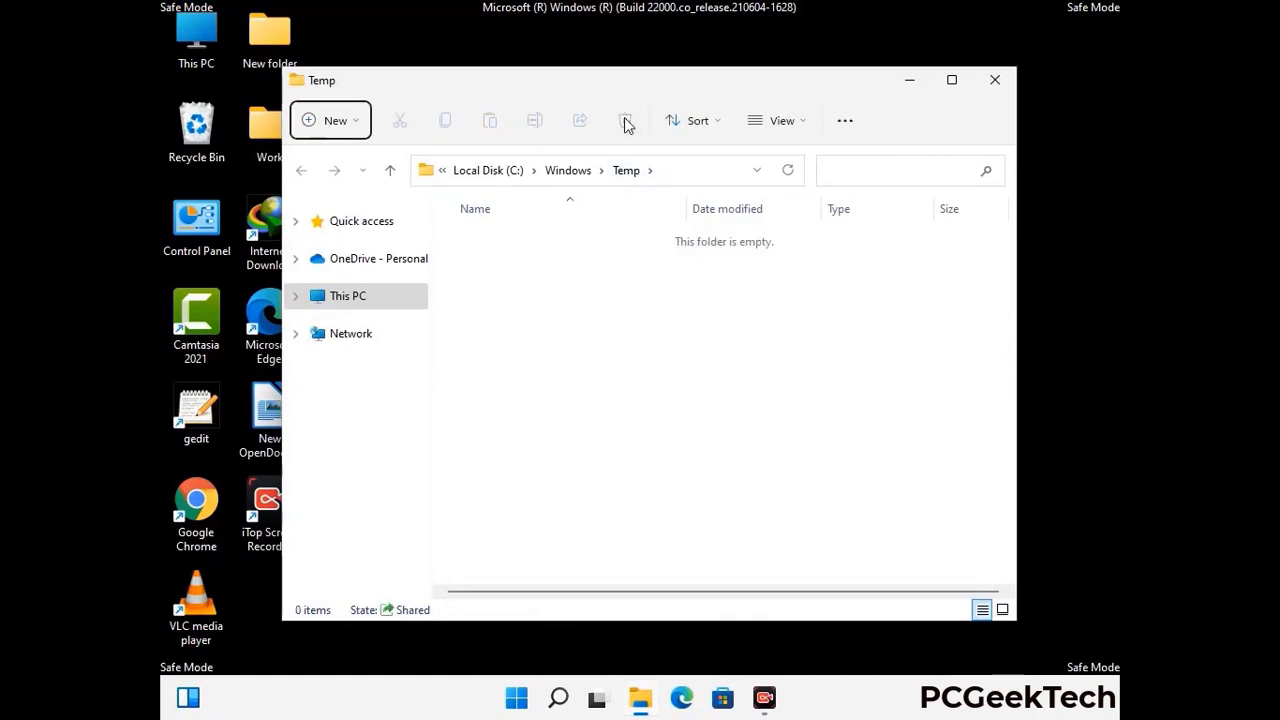
left_click(995, 80)
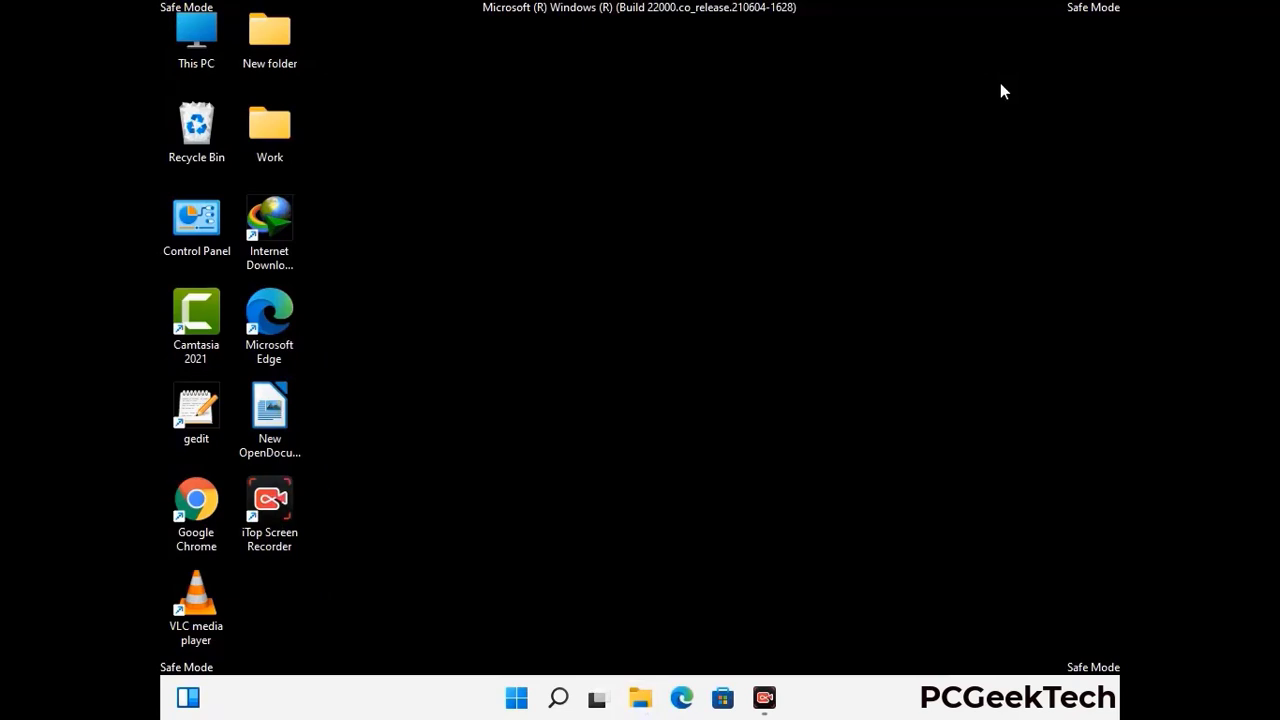
Launch Registry Editor with the regedit command.
key("super+r")
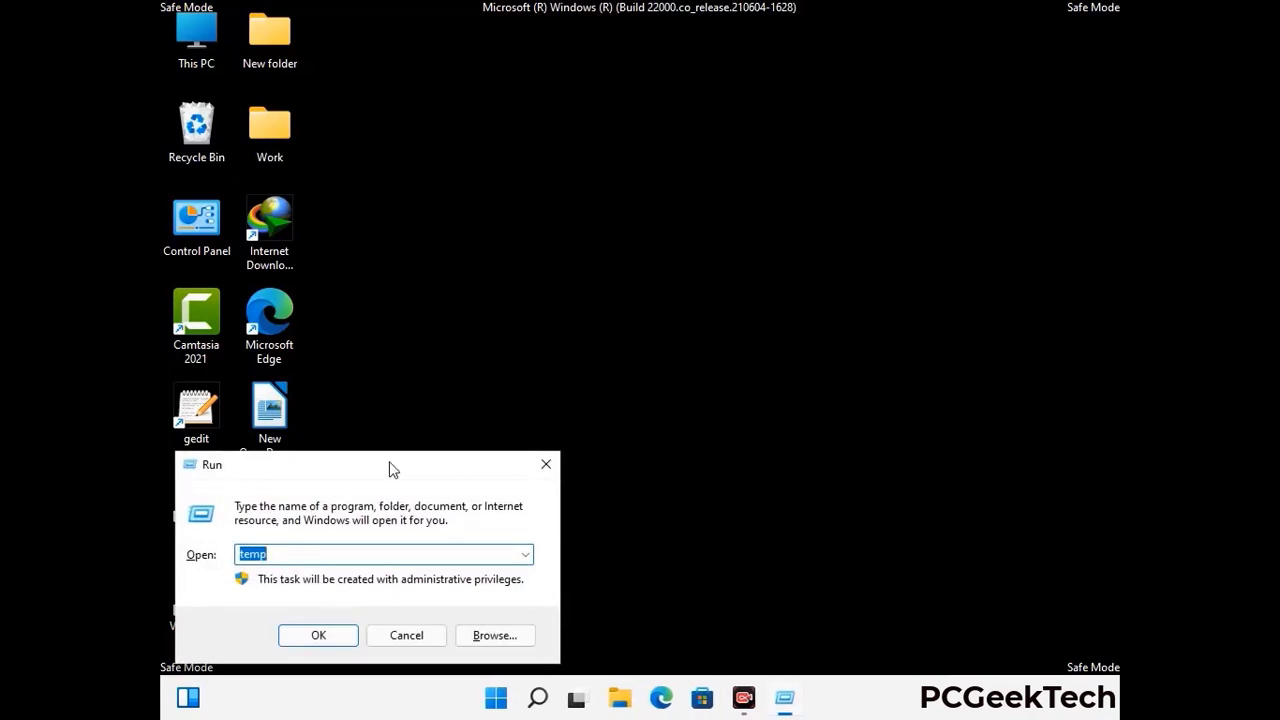
left_click_drag(389, 469, 667, 161)
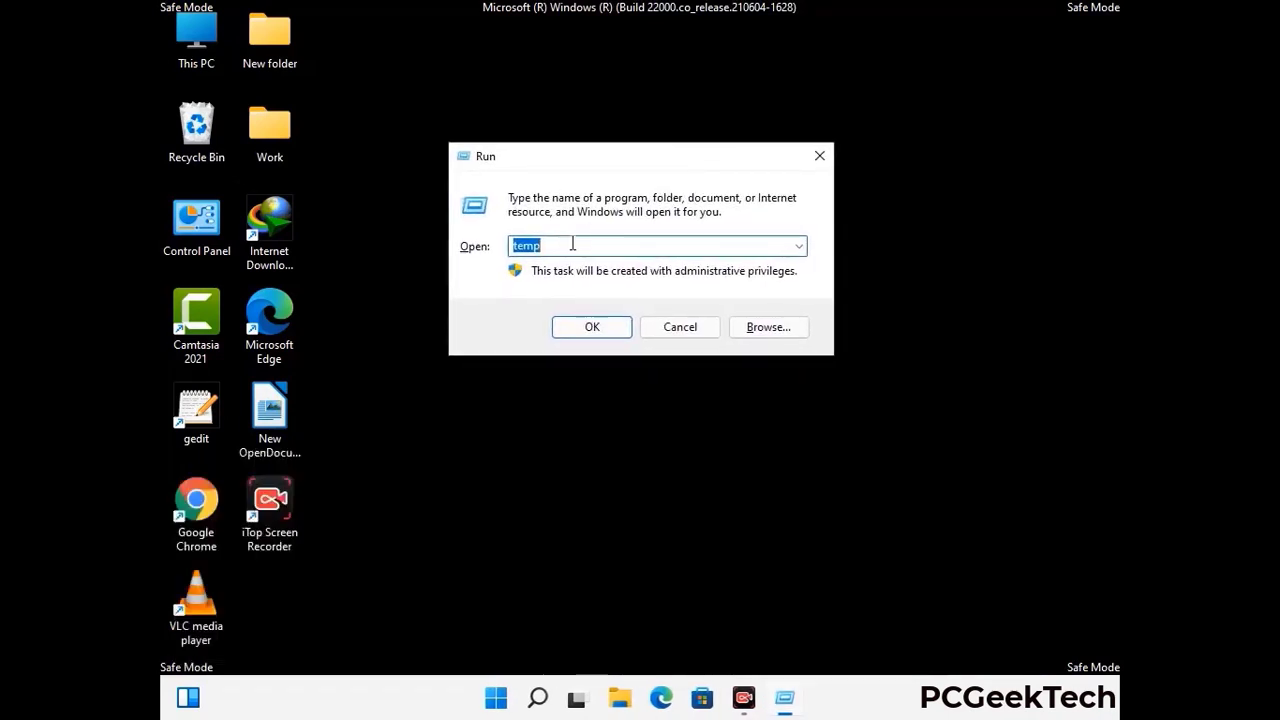
type("regedit")
key("Return")
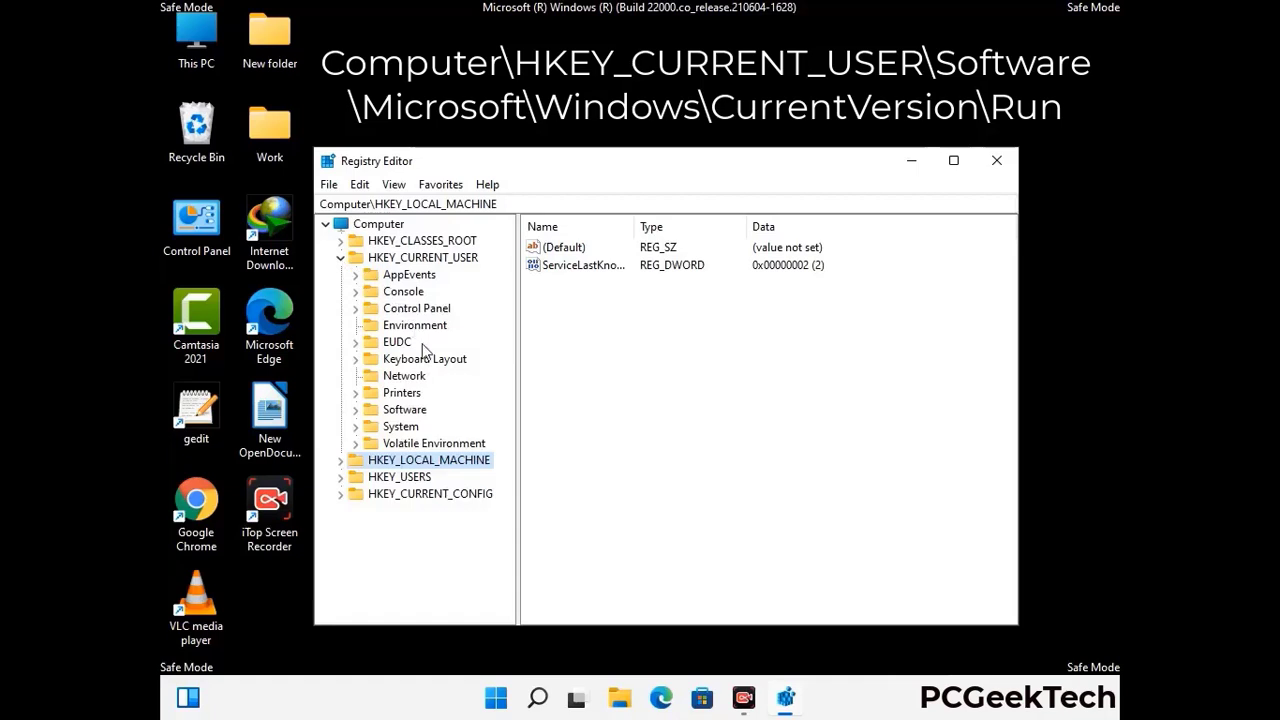
Expand HKEY_CURRENT_USER\Software\Microsoft in the registry tree.
left_click(398, 411)
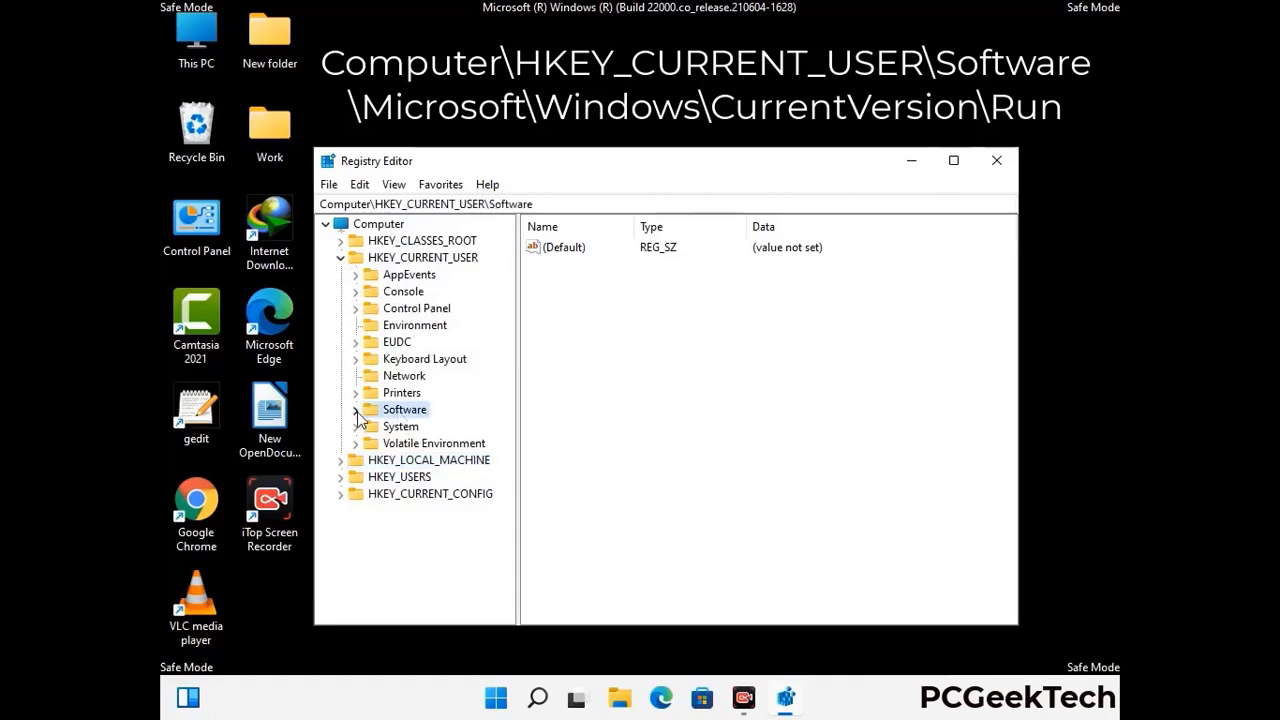
left_click(356, 411)
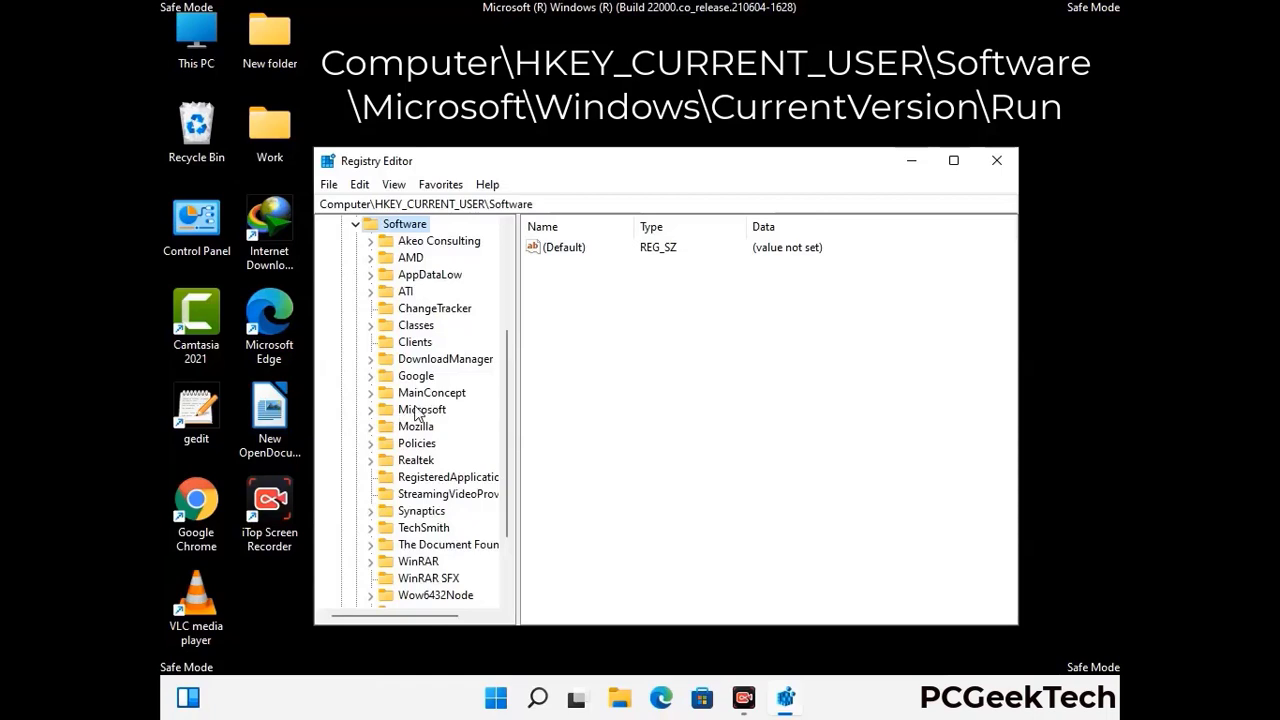
left_click(420, 411)
left_click(370, 410)
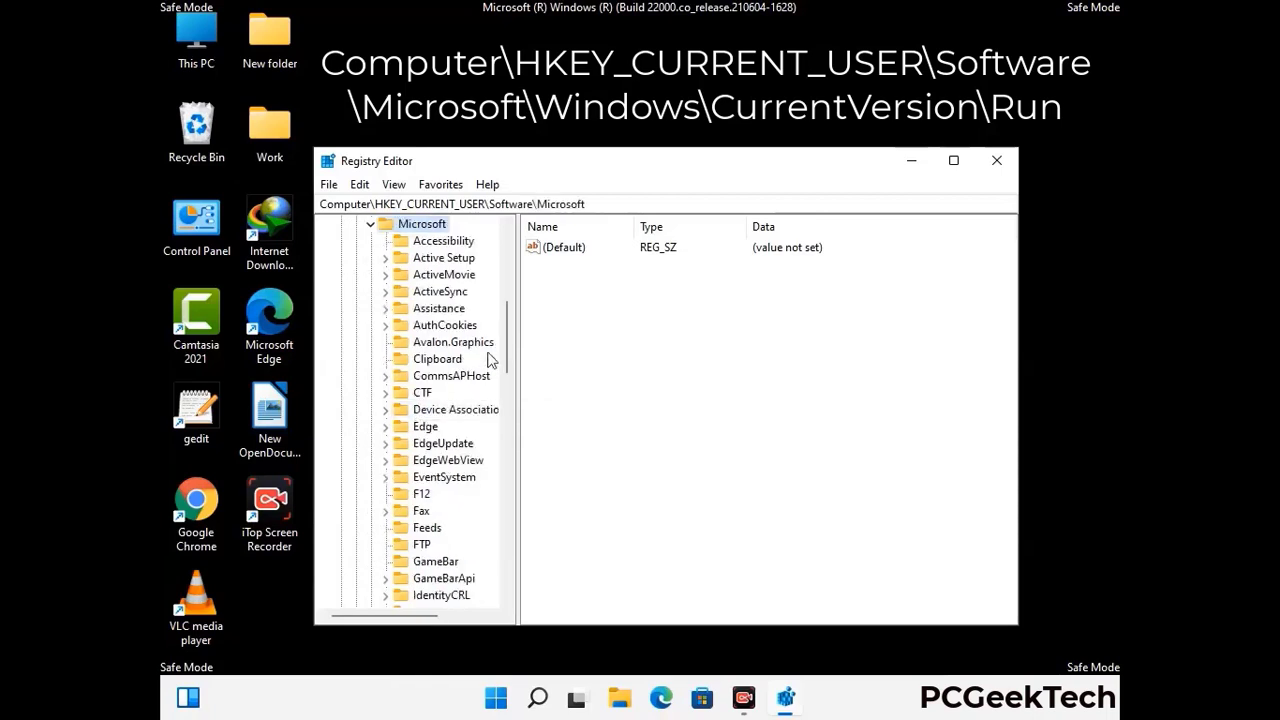
scroll(463, 437, "down", 1)
scroll(463, 437, "down", 3)
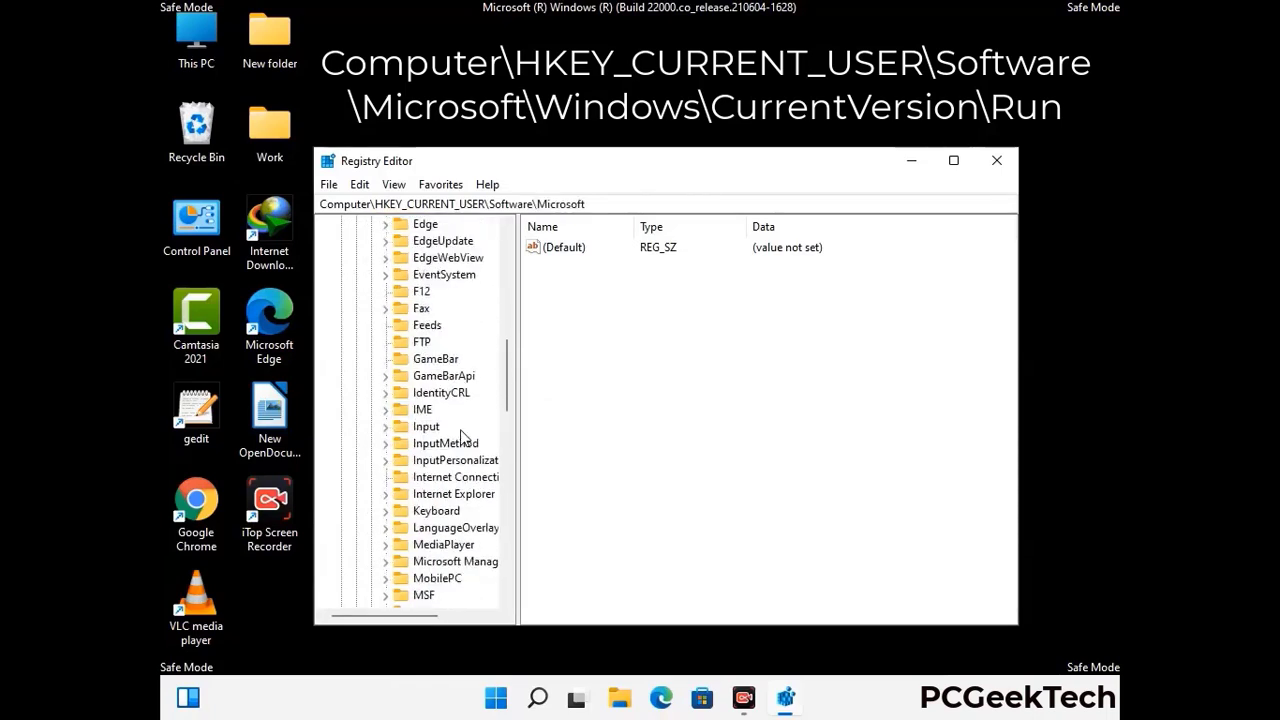
scroll(463, 437, "down", 1)
scroll(463, 437, "down", 2)
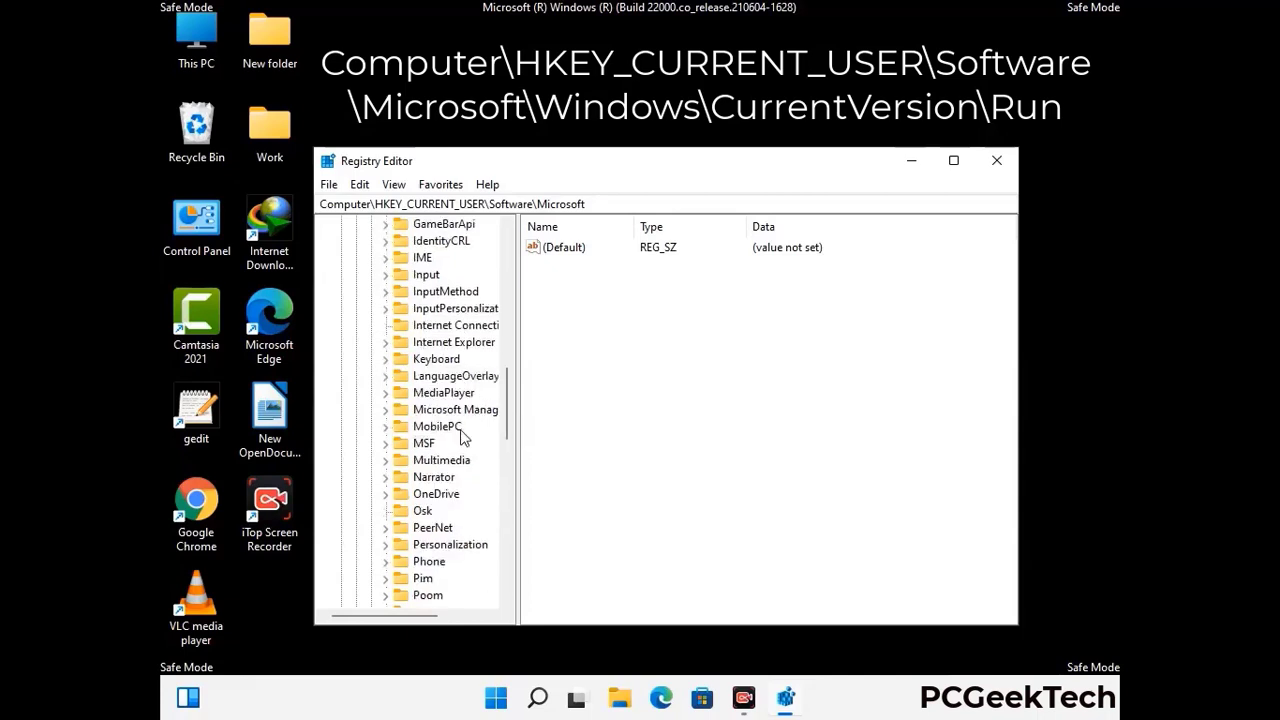
scroll(463, 437, "down", 7)
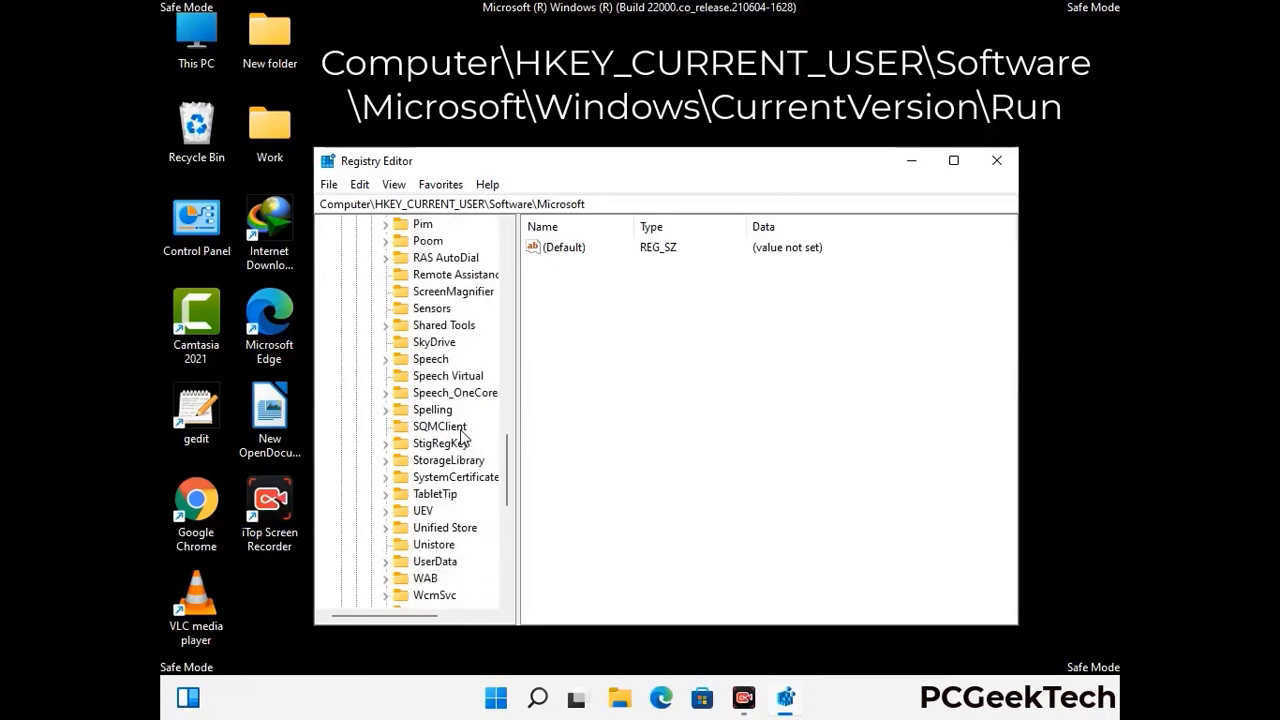
scroll(463, 437, "down", 2)
scroll(463, 437, "down", 1)
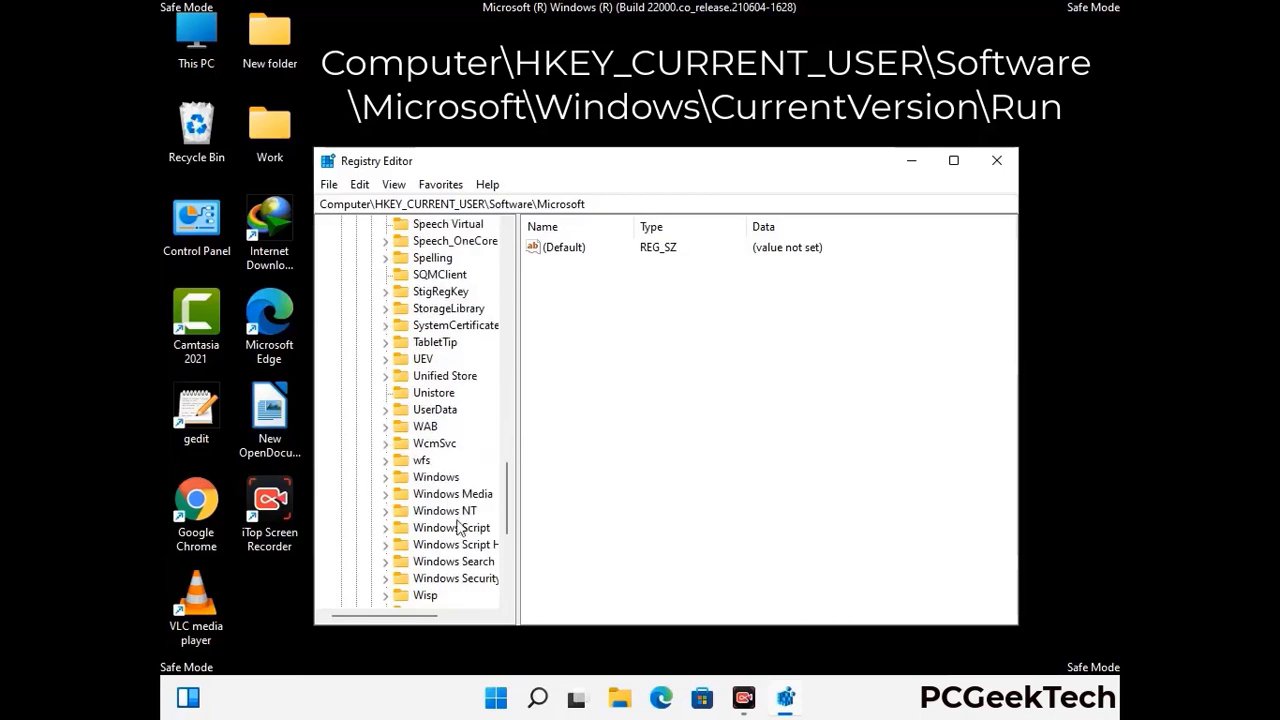
Expand Windows\CurrentVersion under Microsoft to bring the Run subkey into view.
double_click(460, 476)
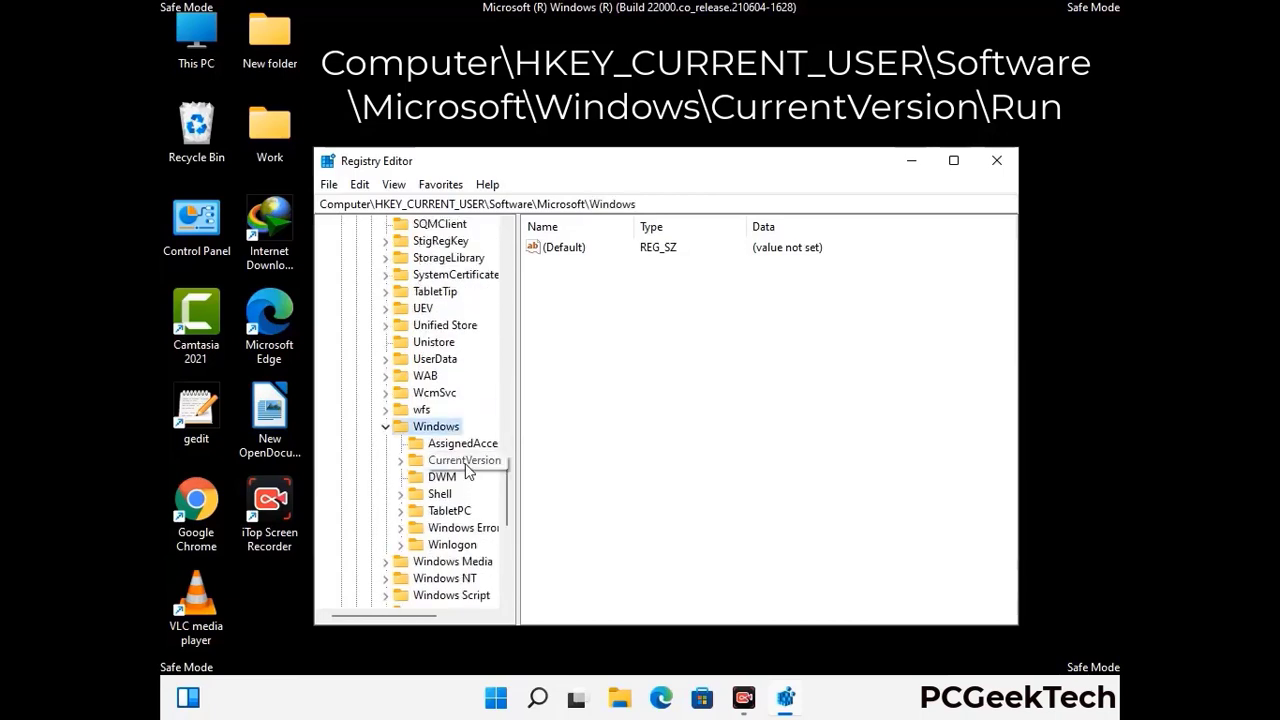
double_click(462, 460)
scroll(455, 433, "down", 4)
scroll(455, 433, "down", 4)
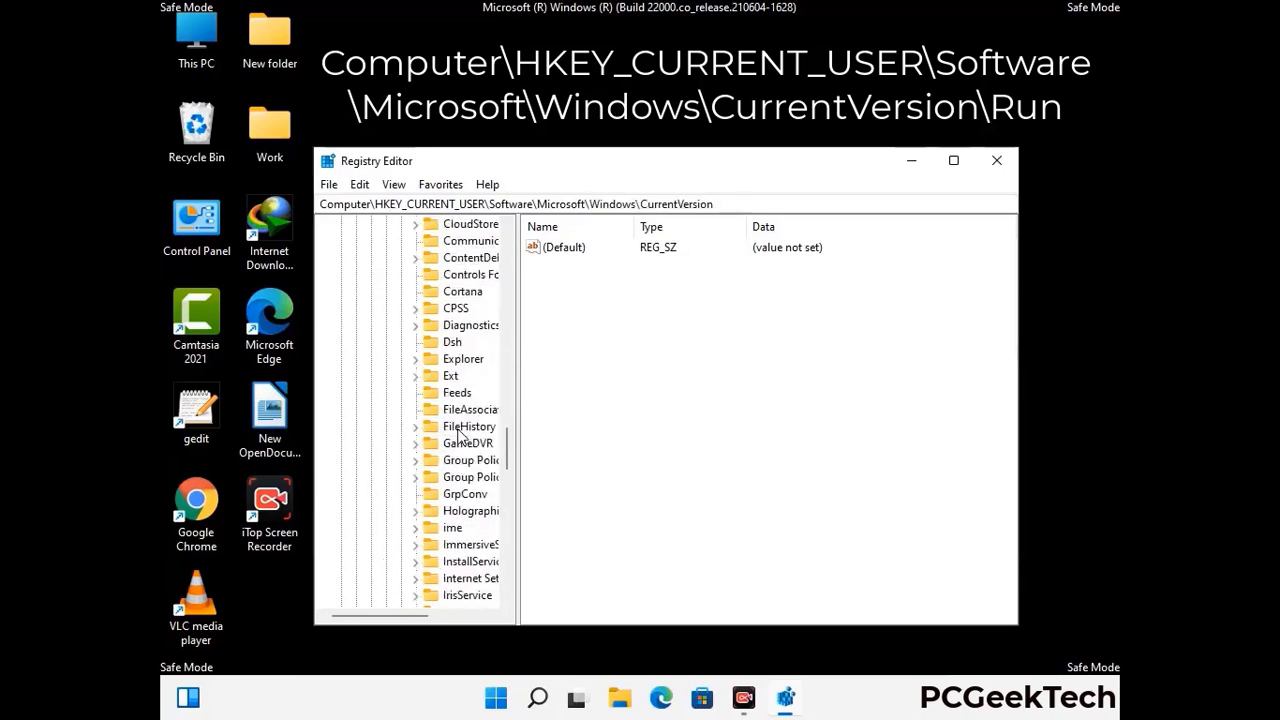
scroll(457, 434, "down", 4)
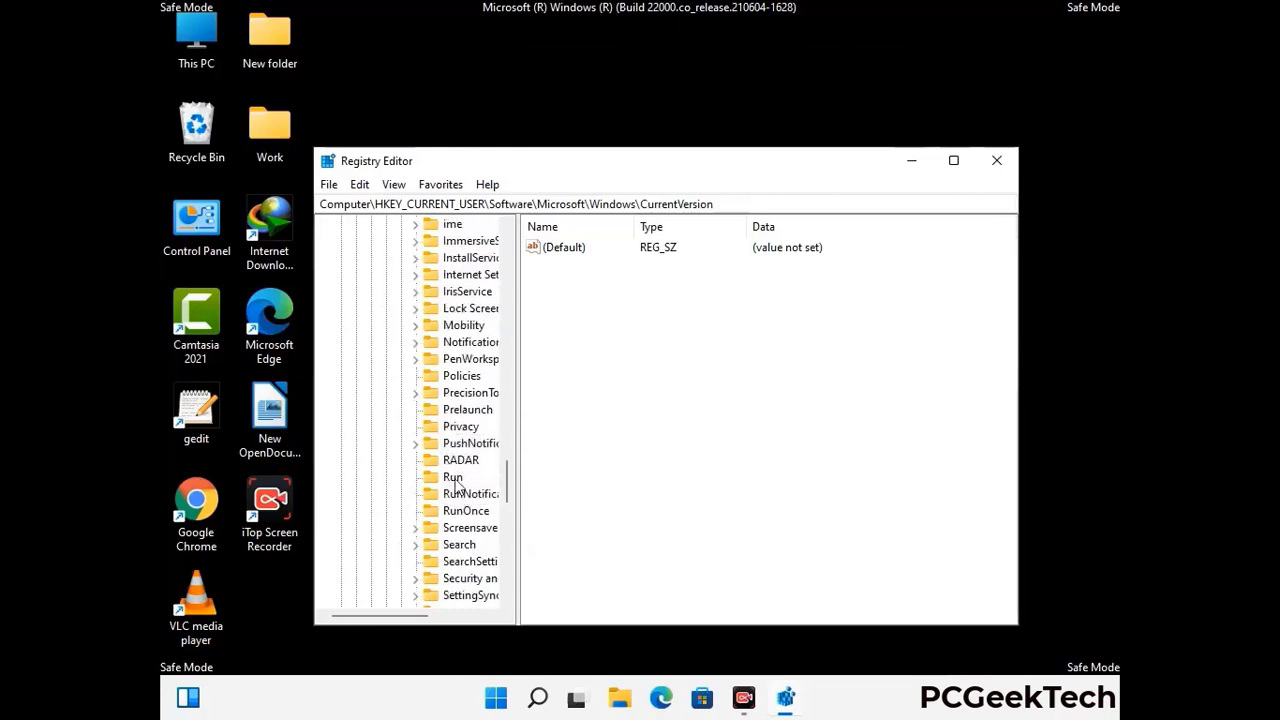
Delete the ScreenRec value from the Run key and confirm the deletion.
left_click(455, 478)
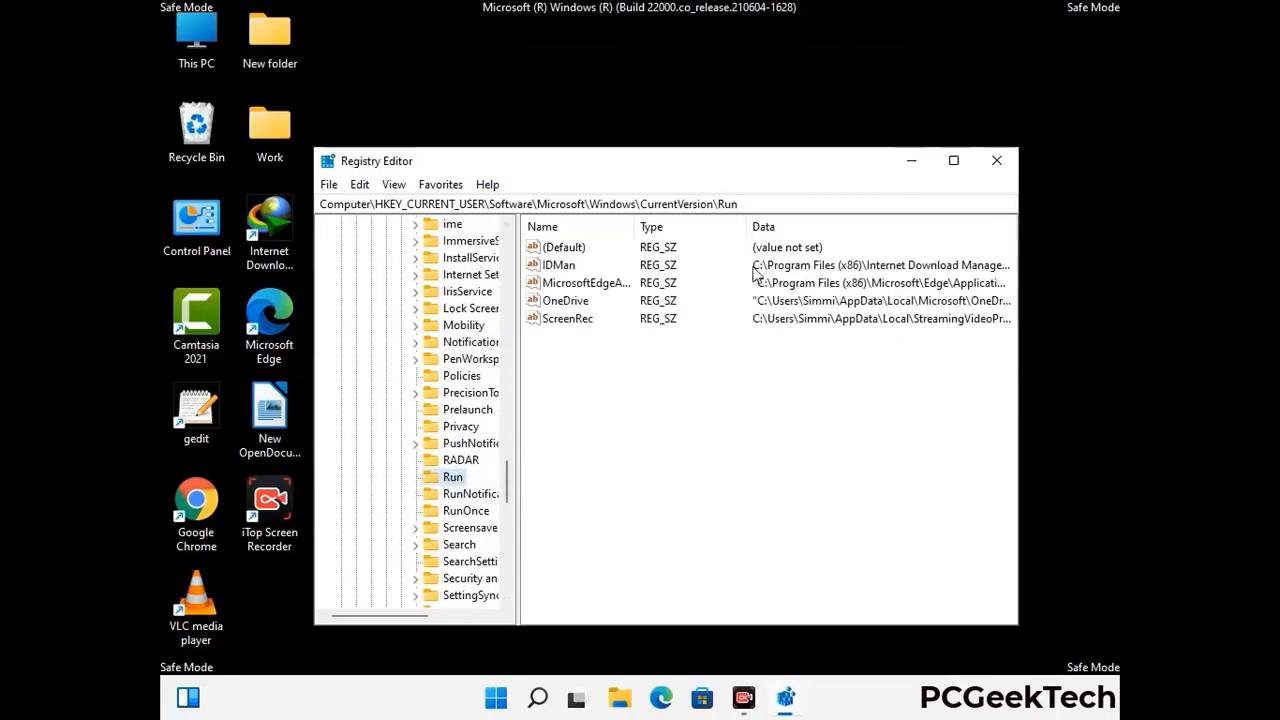
left_click(566, 322)
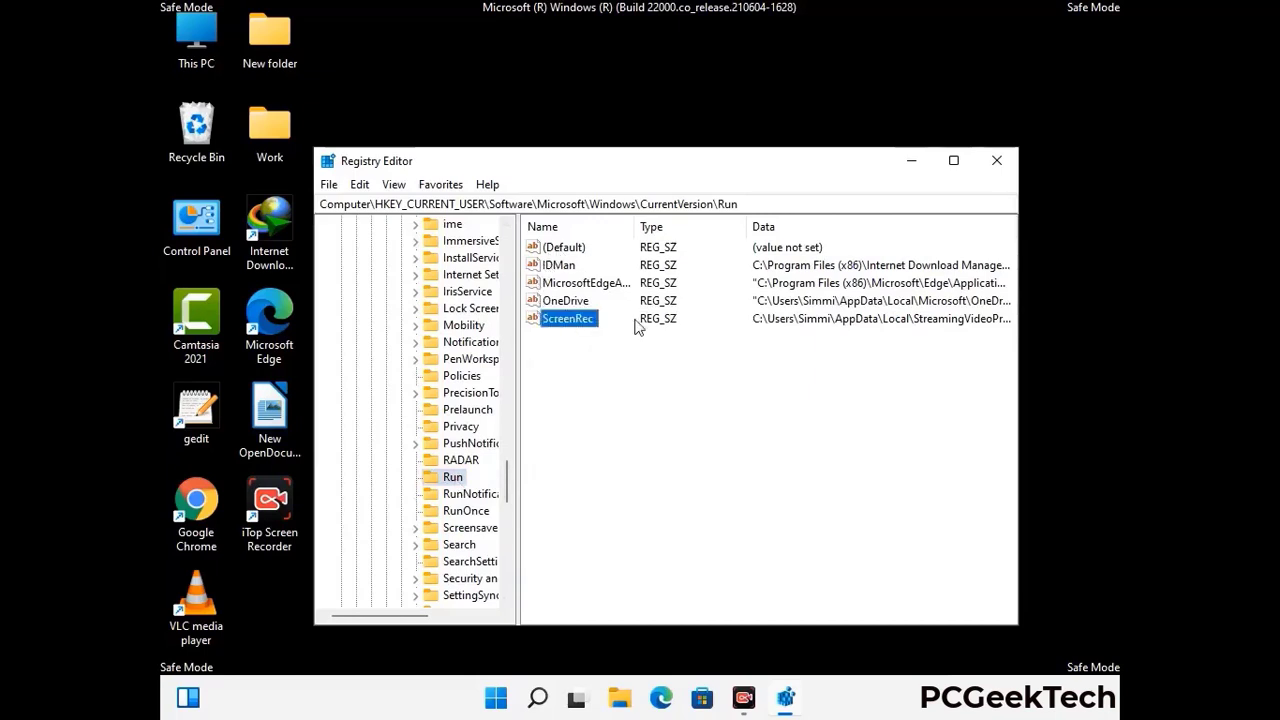
left_click(636, 326)
left_click(578, 322)
right_click(579, 324)
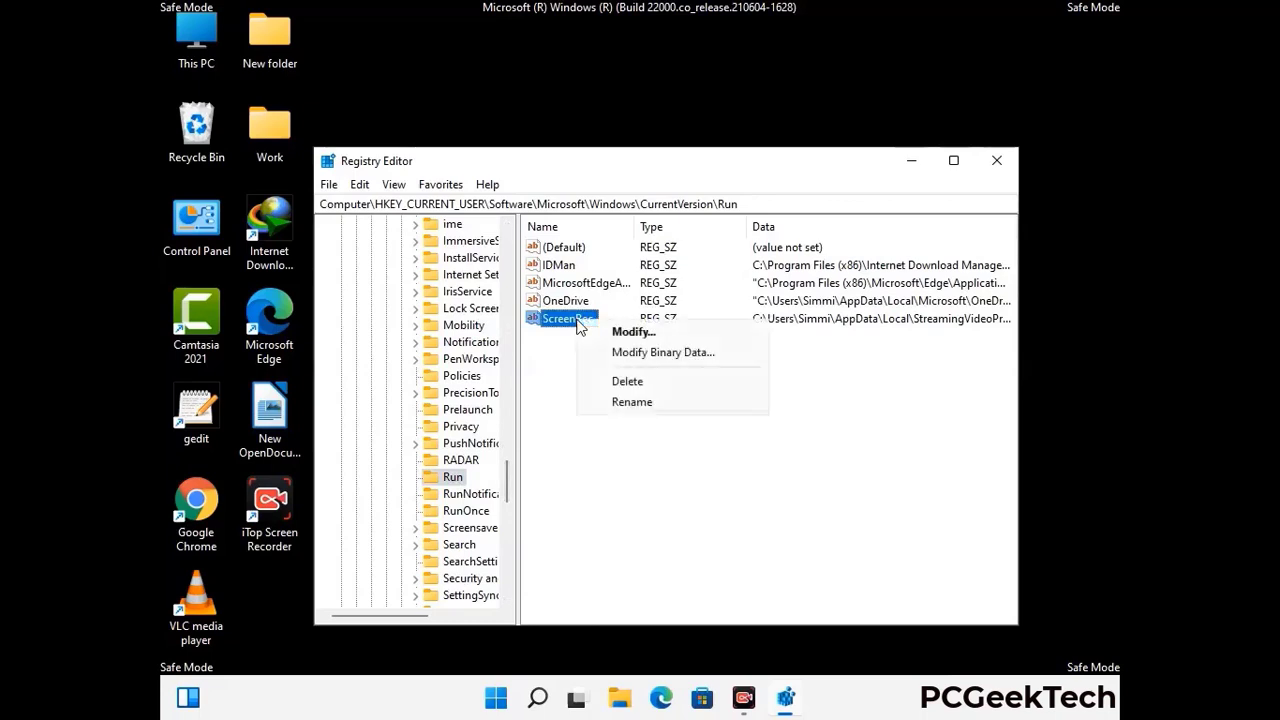
left_click(613, 380)
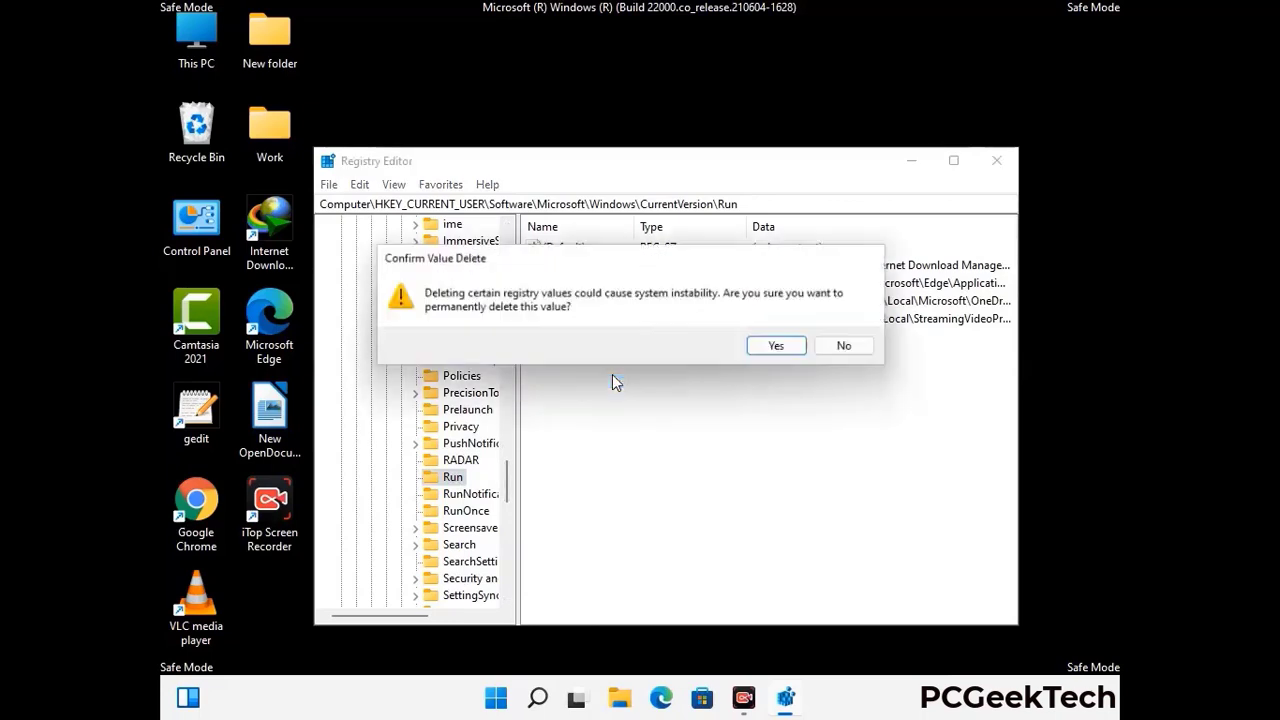
left_click(781, 348)
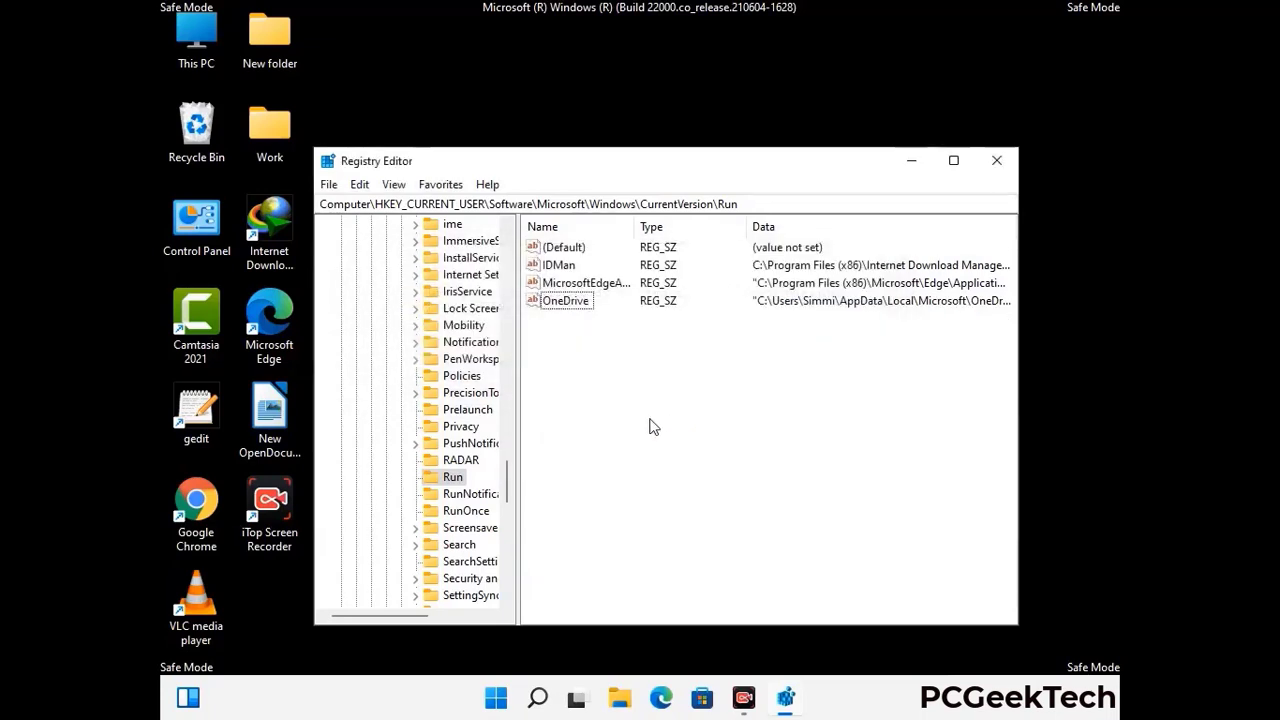
Search the registry for 'Virus Nam', cancel the search, and close Registry Editor.
key("ctrl+f")
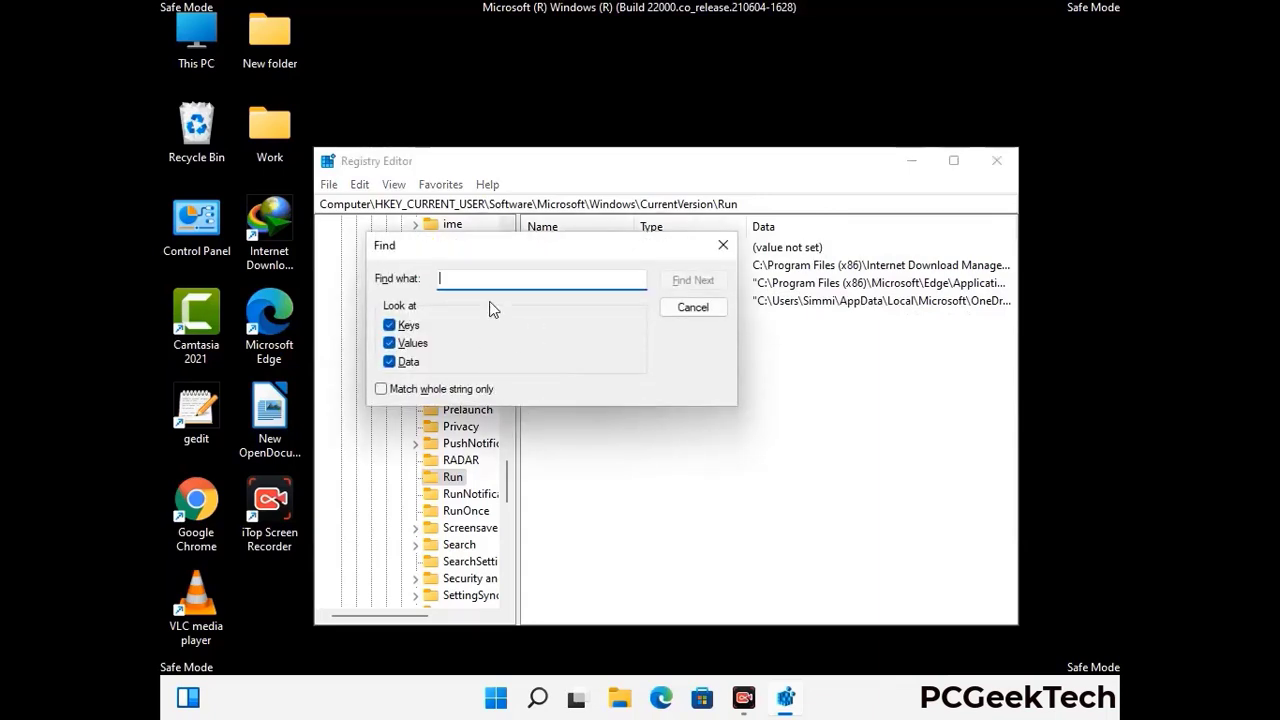
type("Viru")
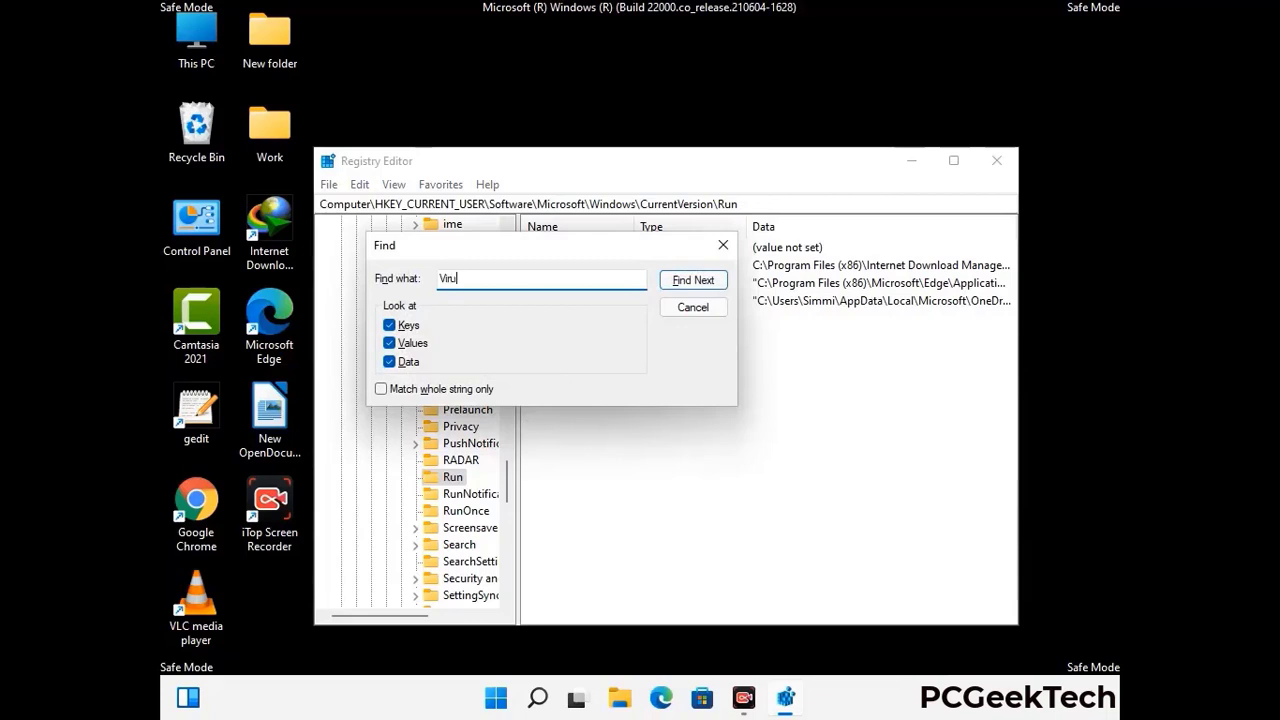
type("s Name")
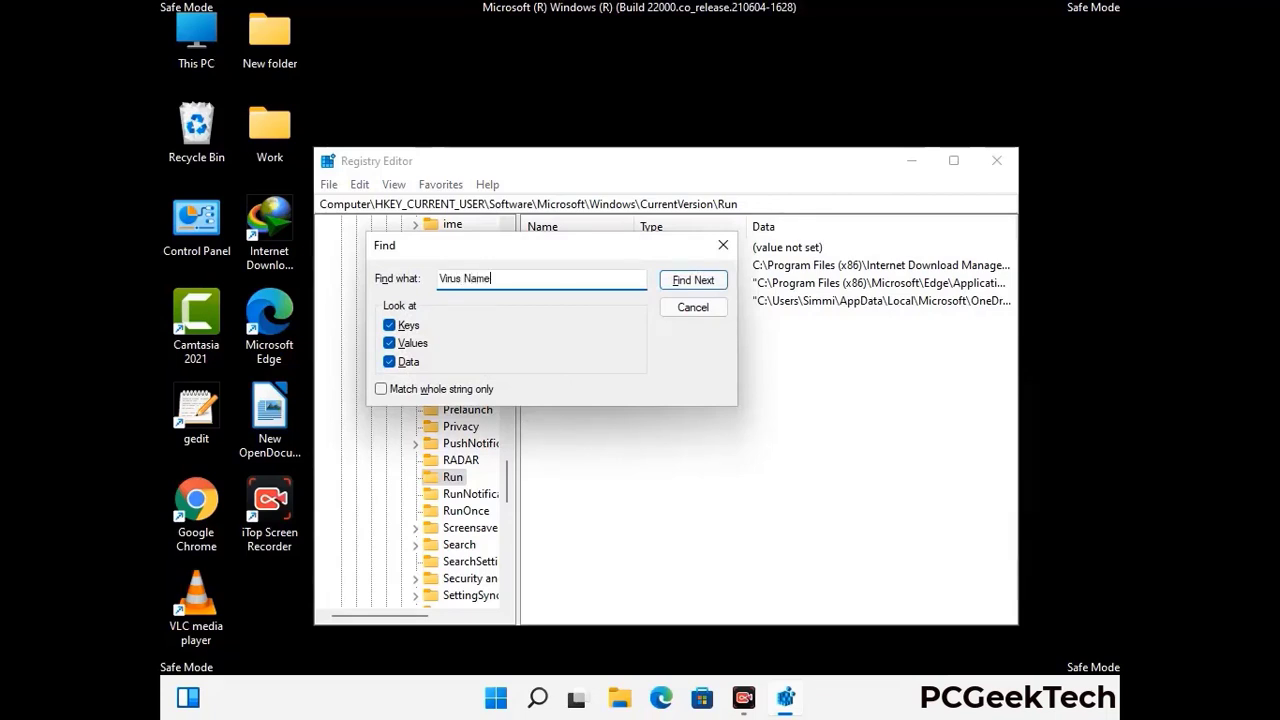
left_click(678, 285)
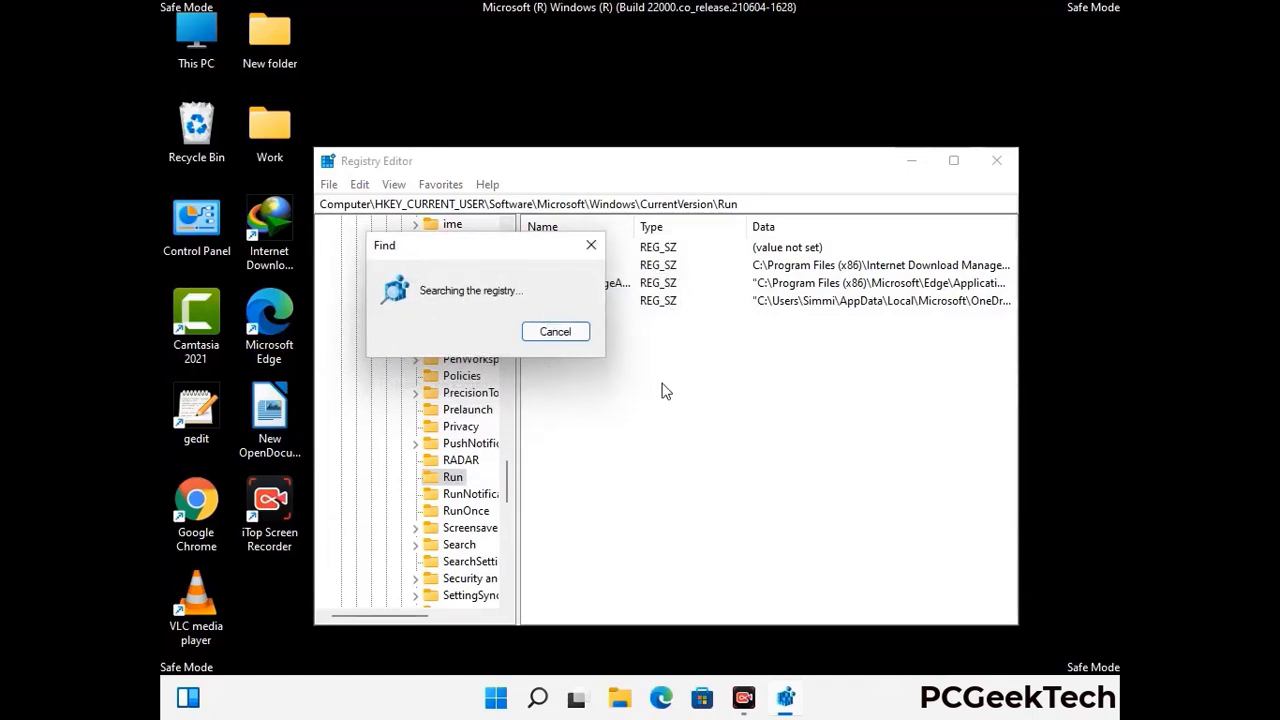
left_click(599, 247)
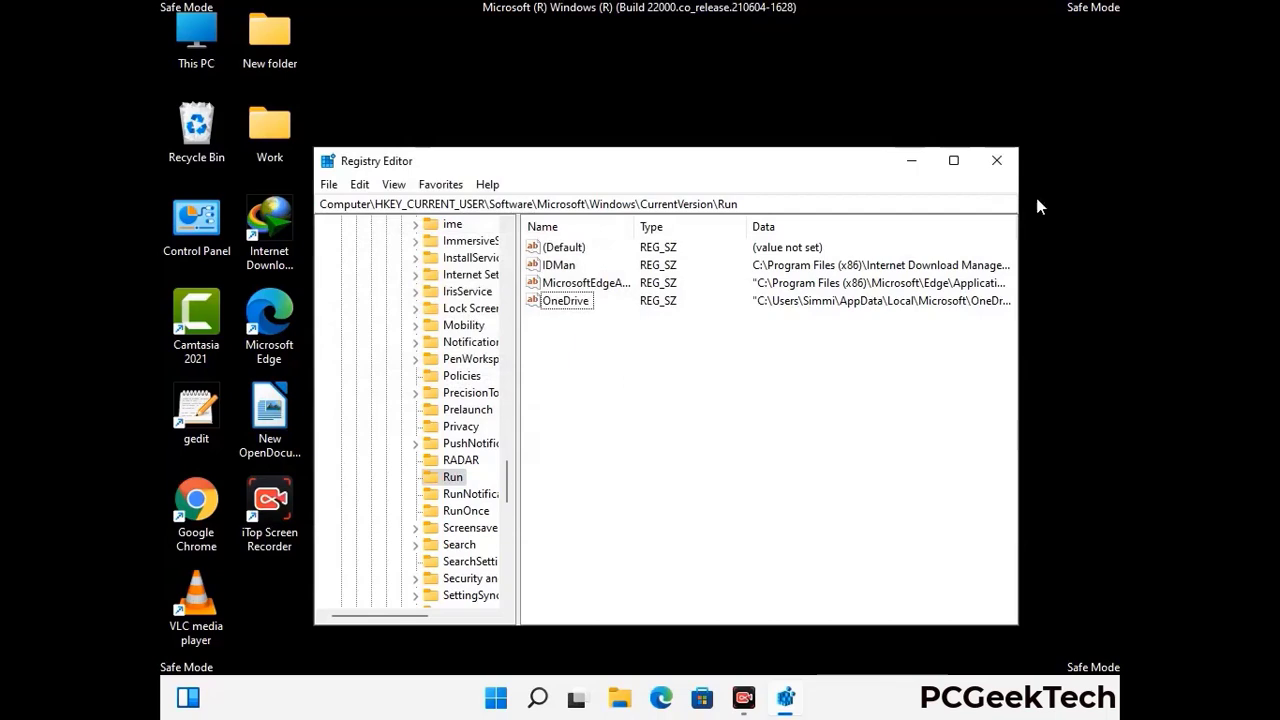
left_click(996, 160)
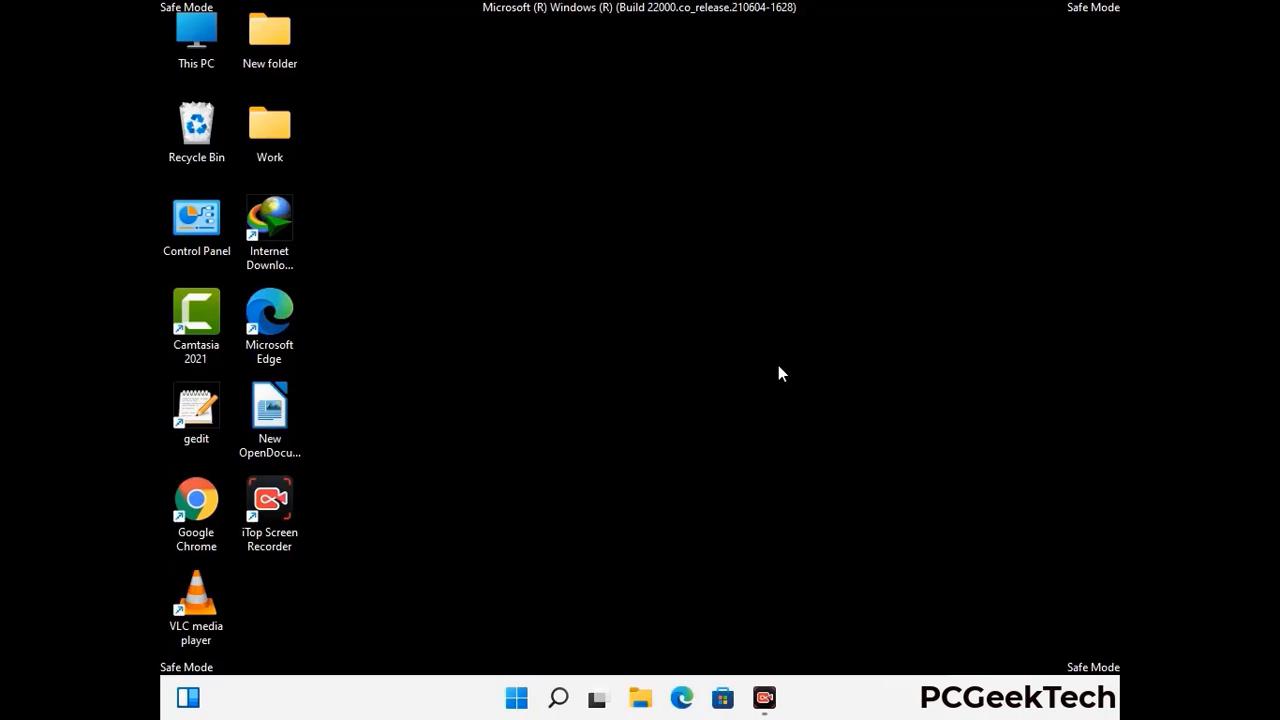
Launch msconfig and untick Safe boot in the Boot settings.
key("super+r")
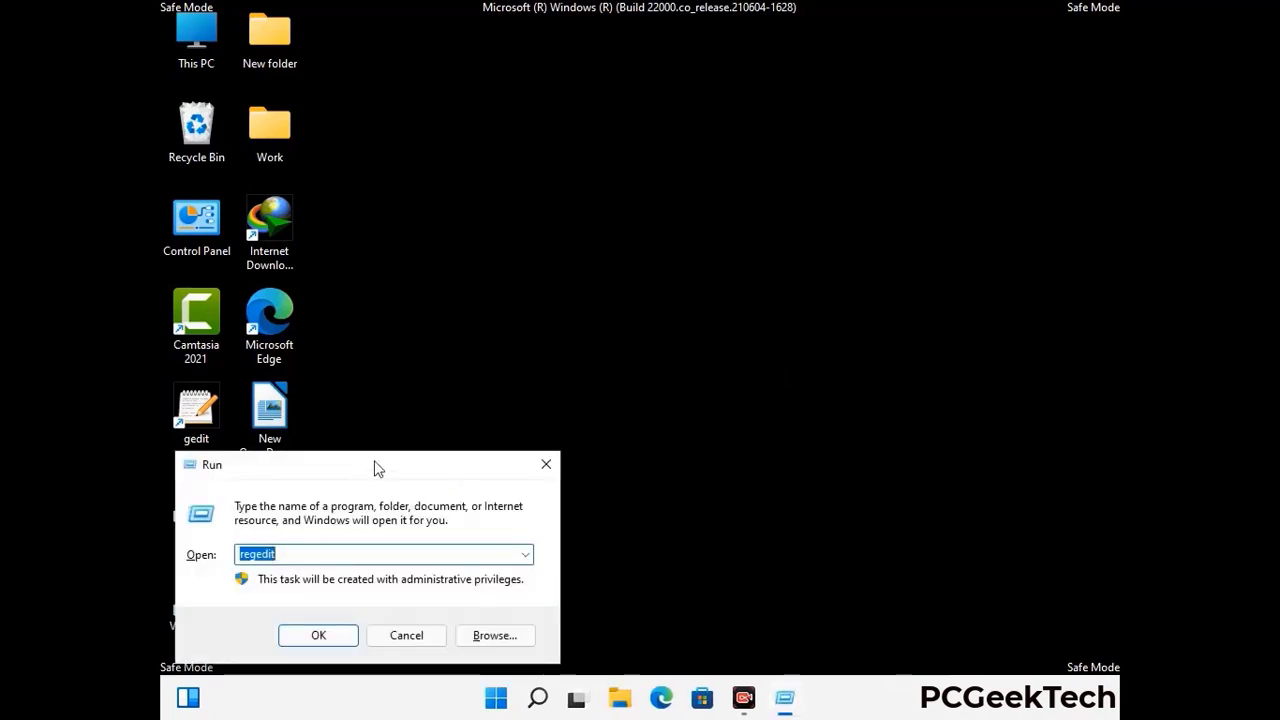
left_click_drag(374, 464, 655, 194)
type("m")
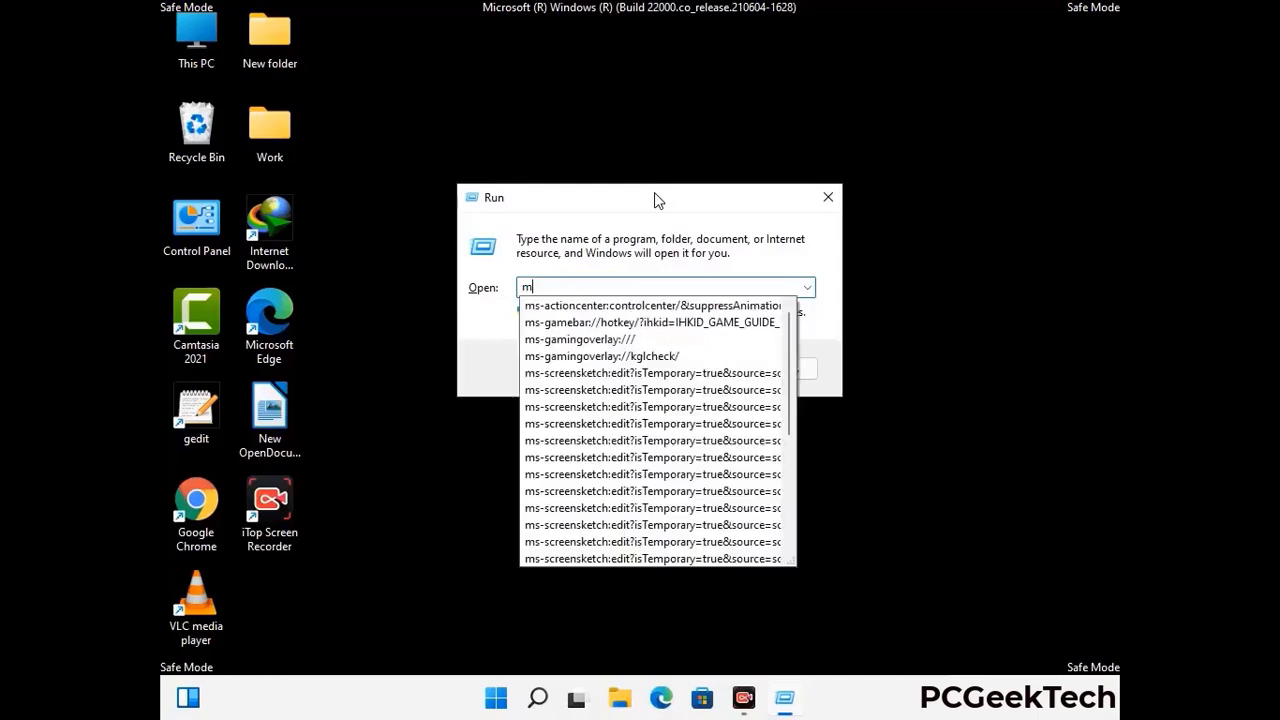
type("sconfig")
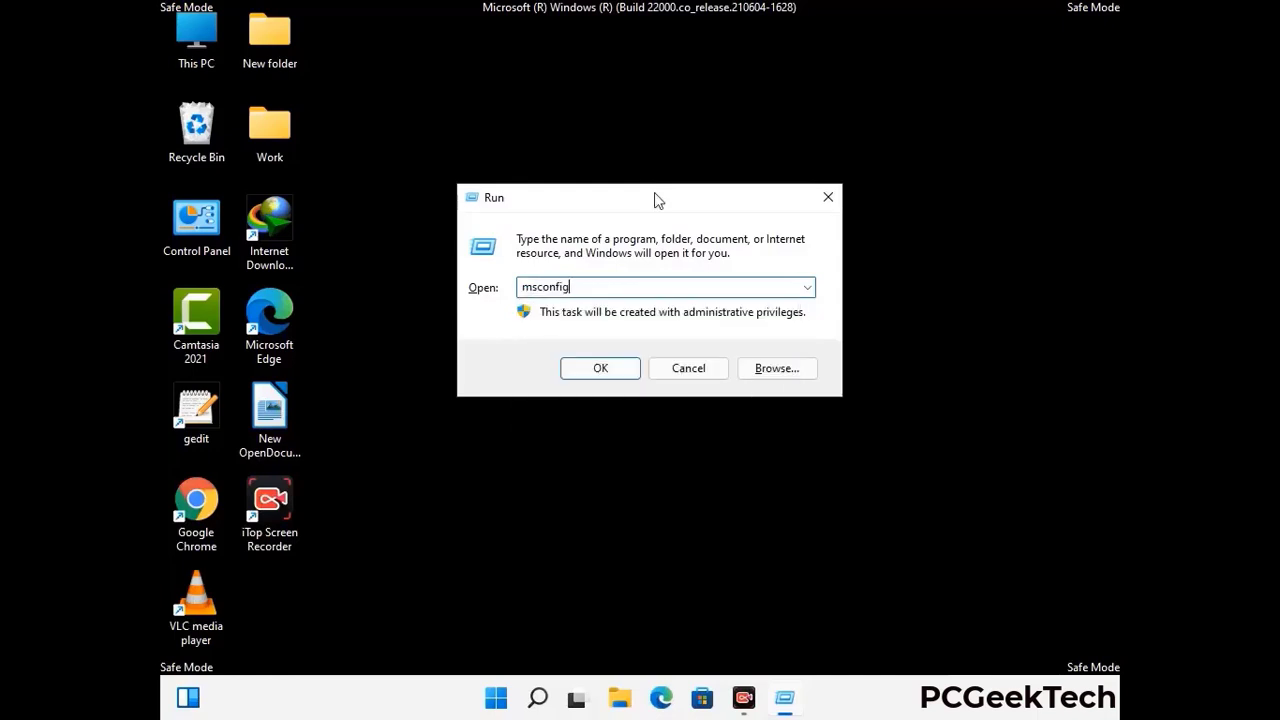
left_click(592, 370)
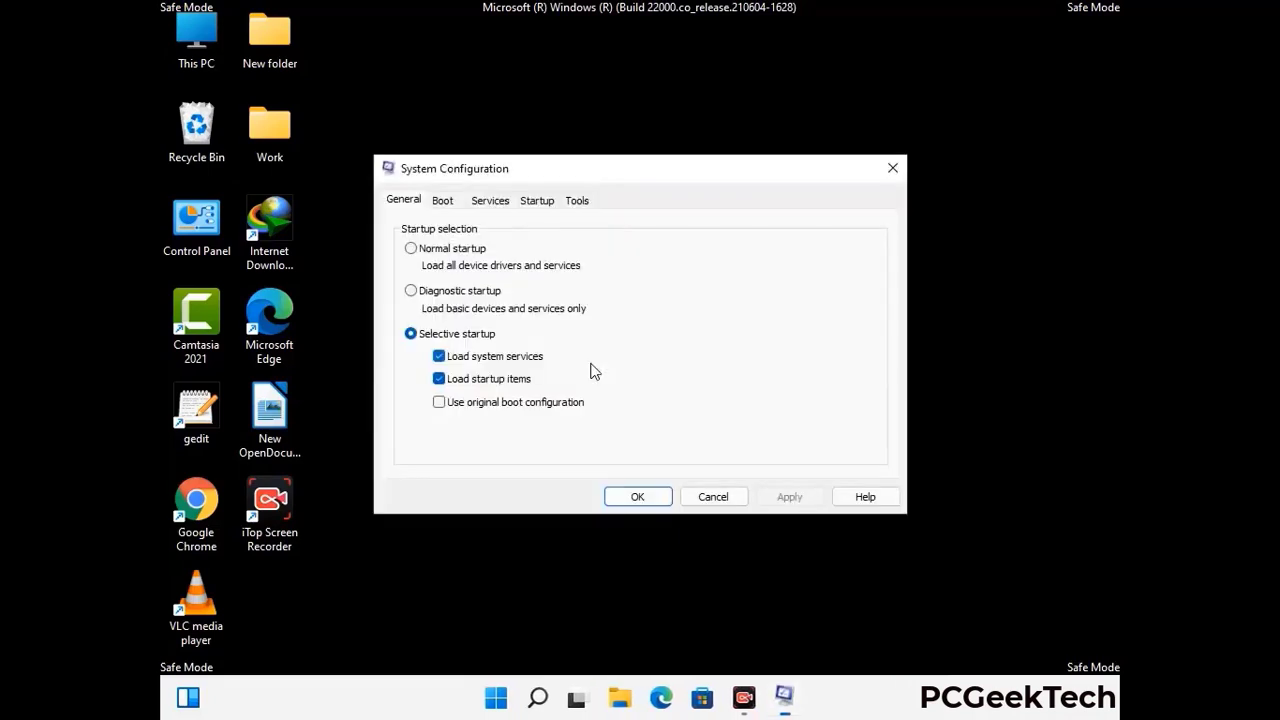
left_click(442, 201)
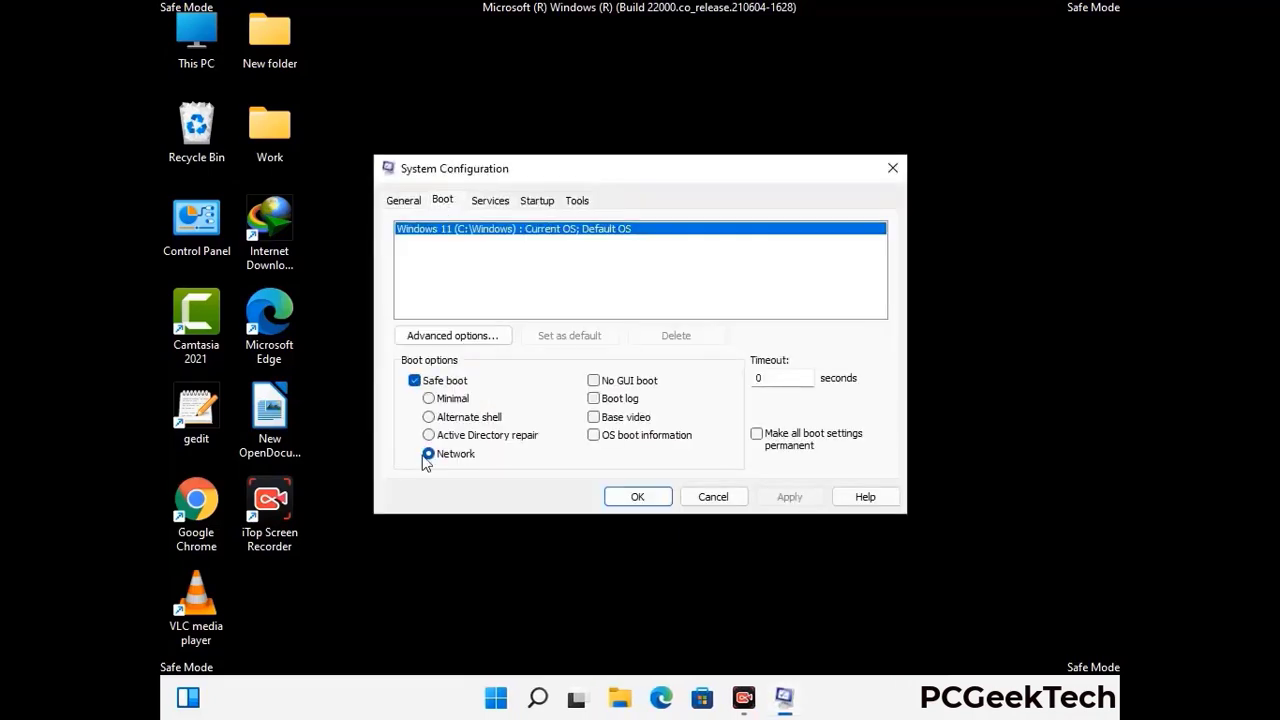
left_click(414, 382)
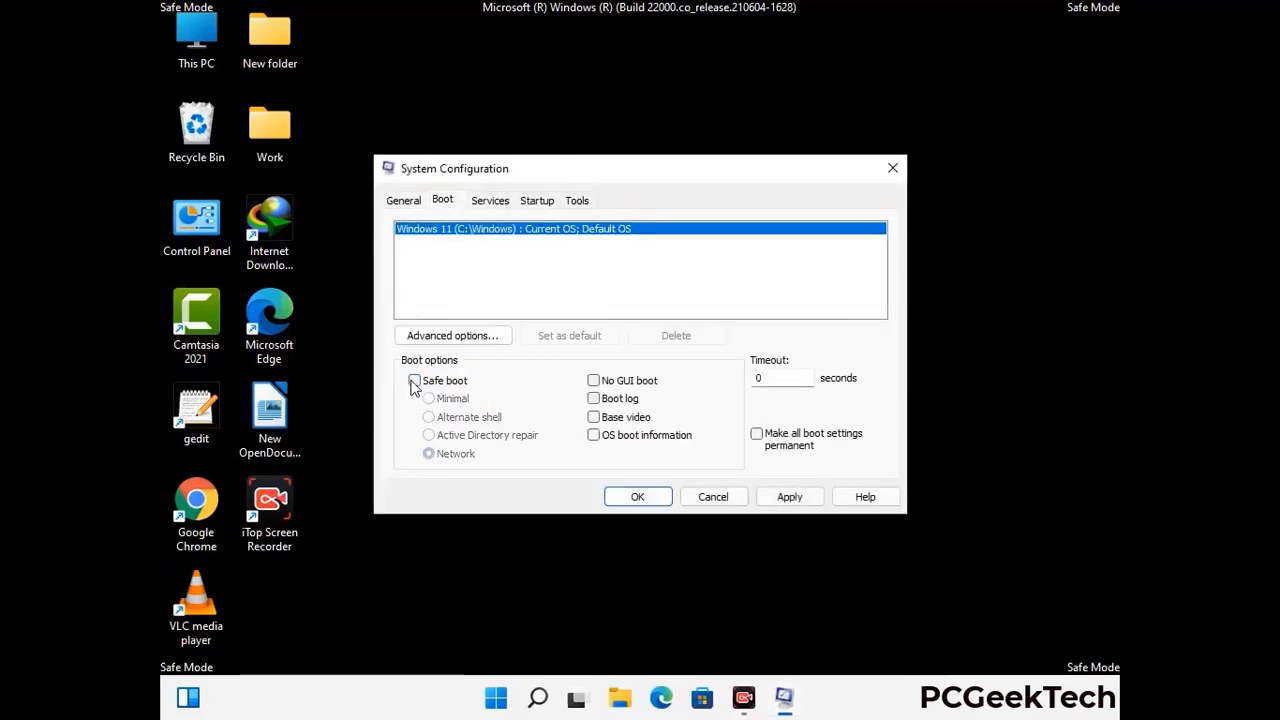